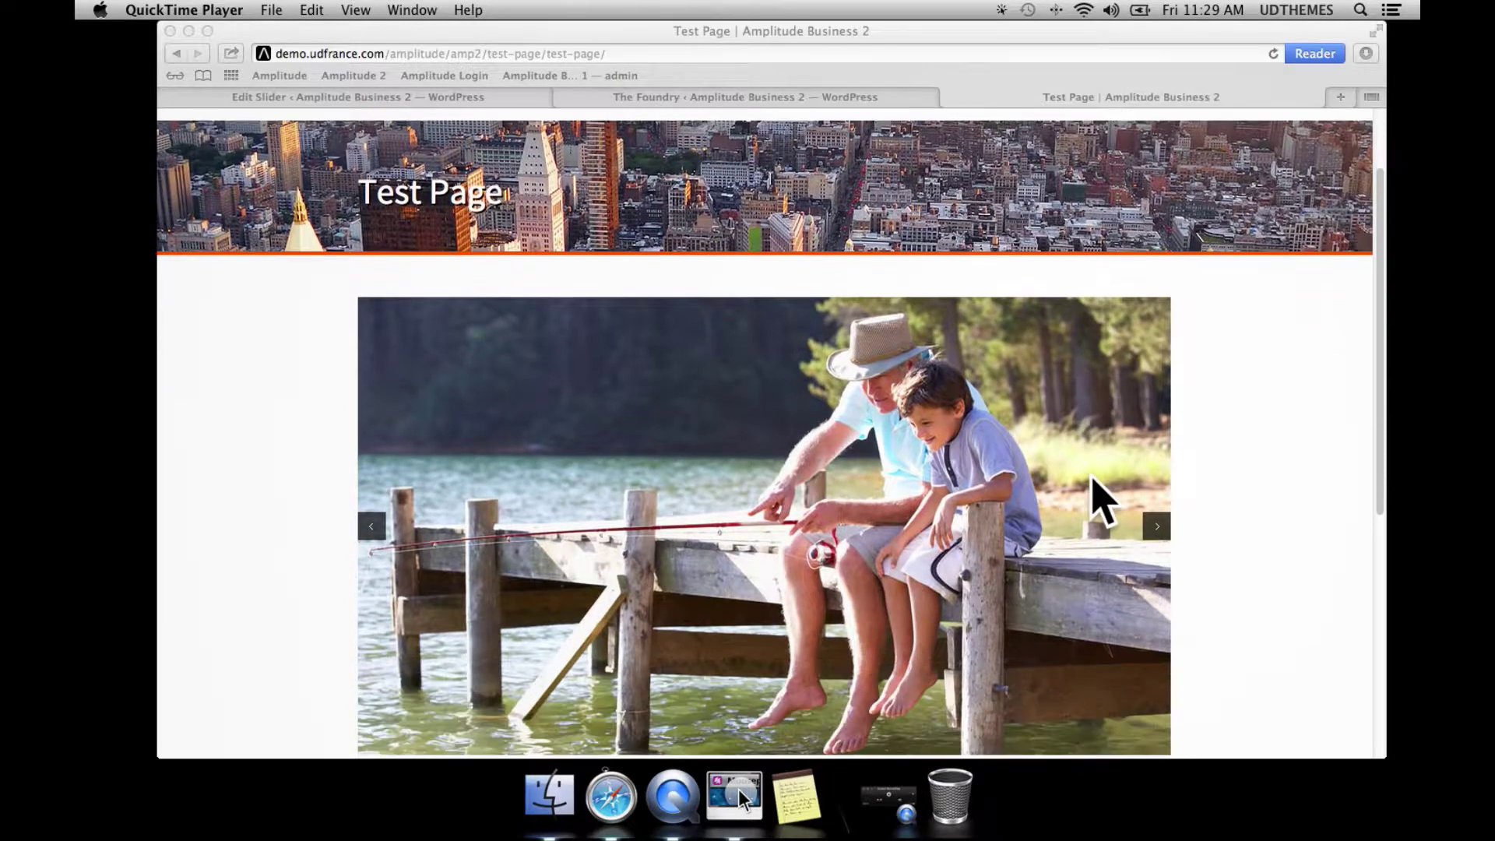
- Advance through all the slides of the image slider on the test page, returning to the fishing picture
click(1153, 387)
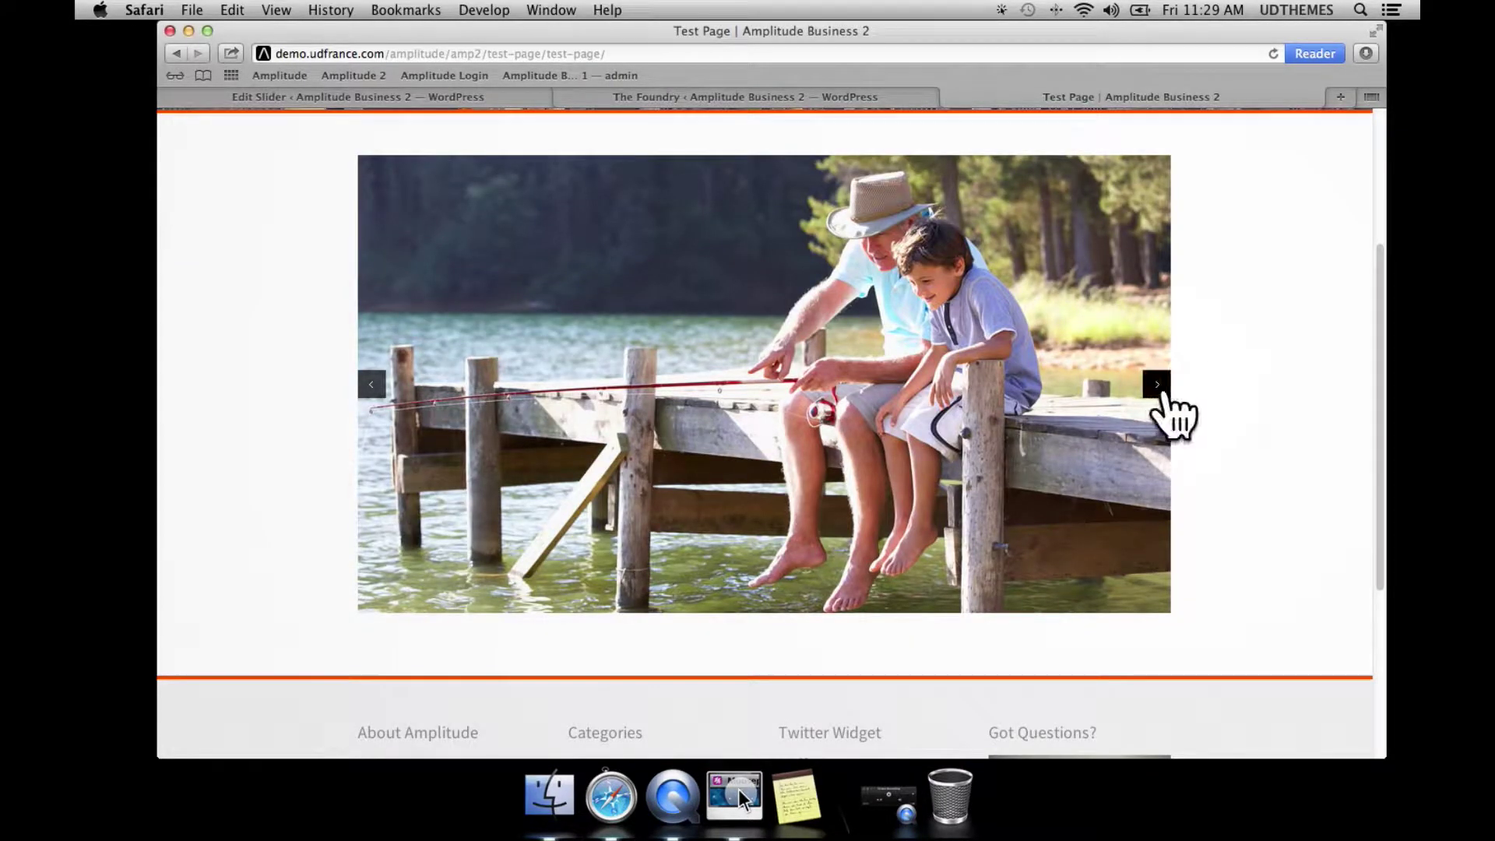
click(1160, 389)
click(1162, 393)
click(1163, 393)
click(1163, 393)
click(1163, 393)
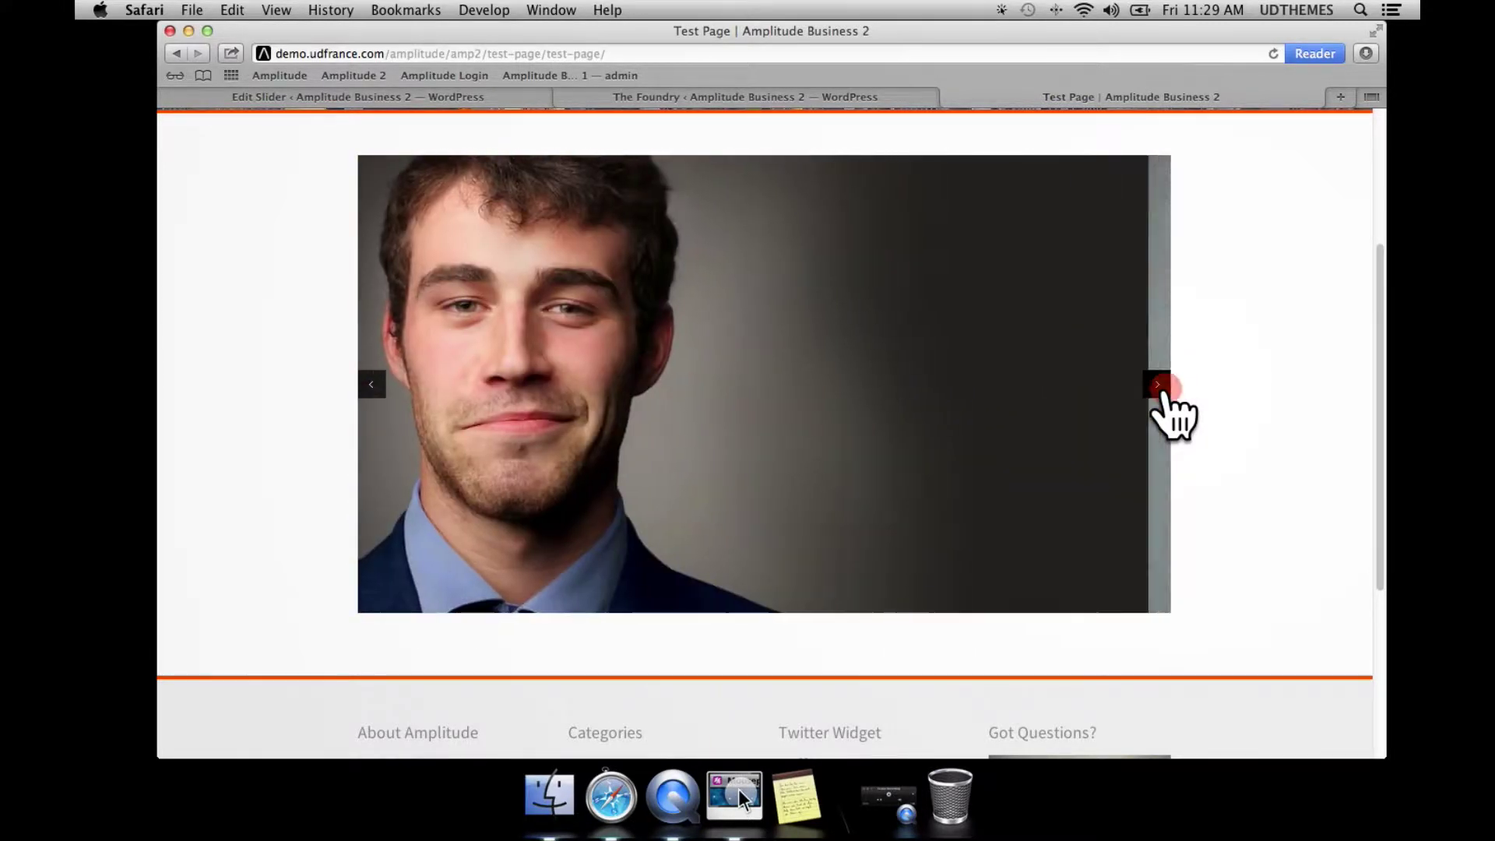
click(1163, 393)
click(1163, 393)
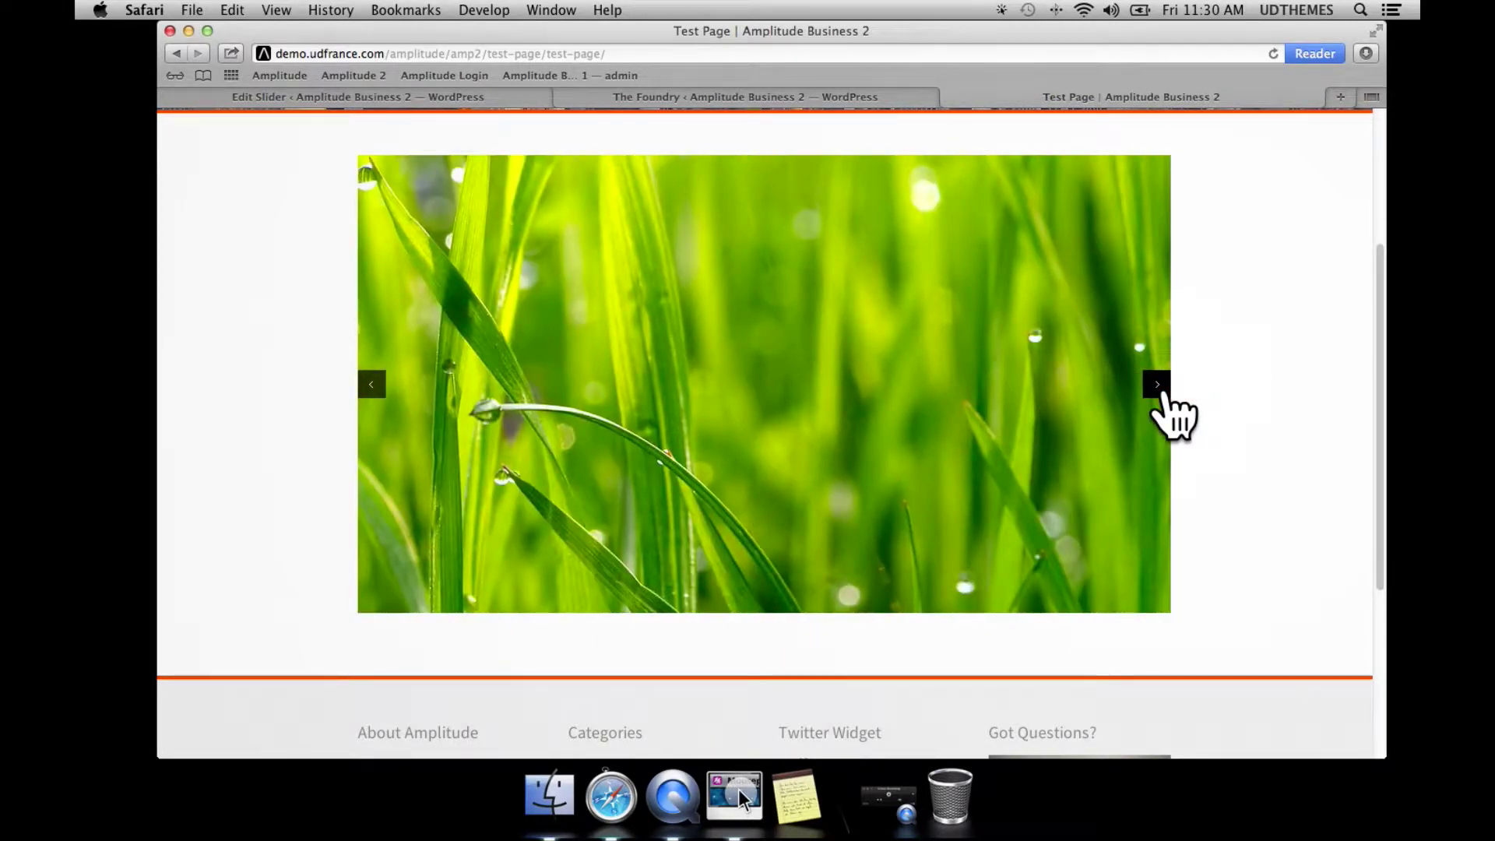
click(1163, 393)
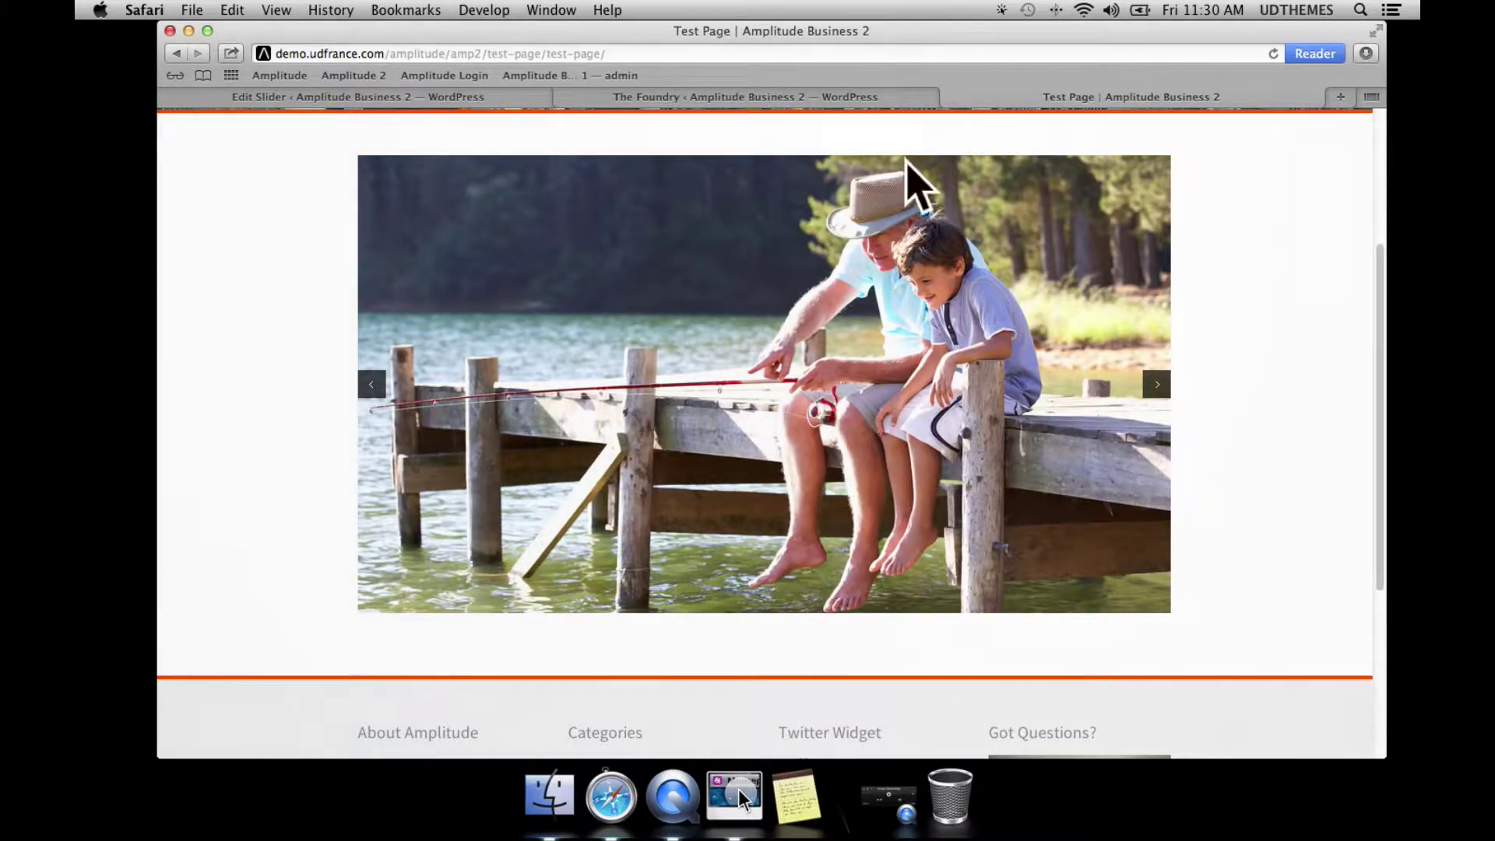
- Open the details of the fishing-small image in the test slider's media gallery
click(646, 98)
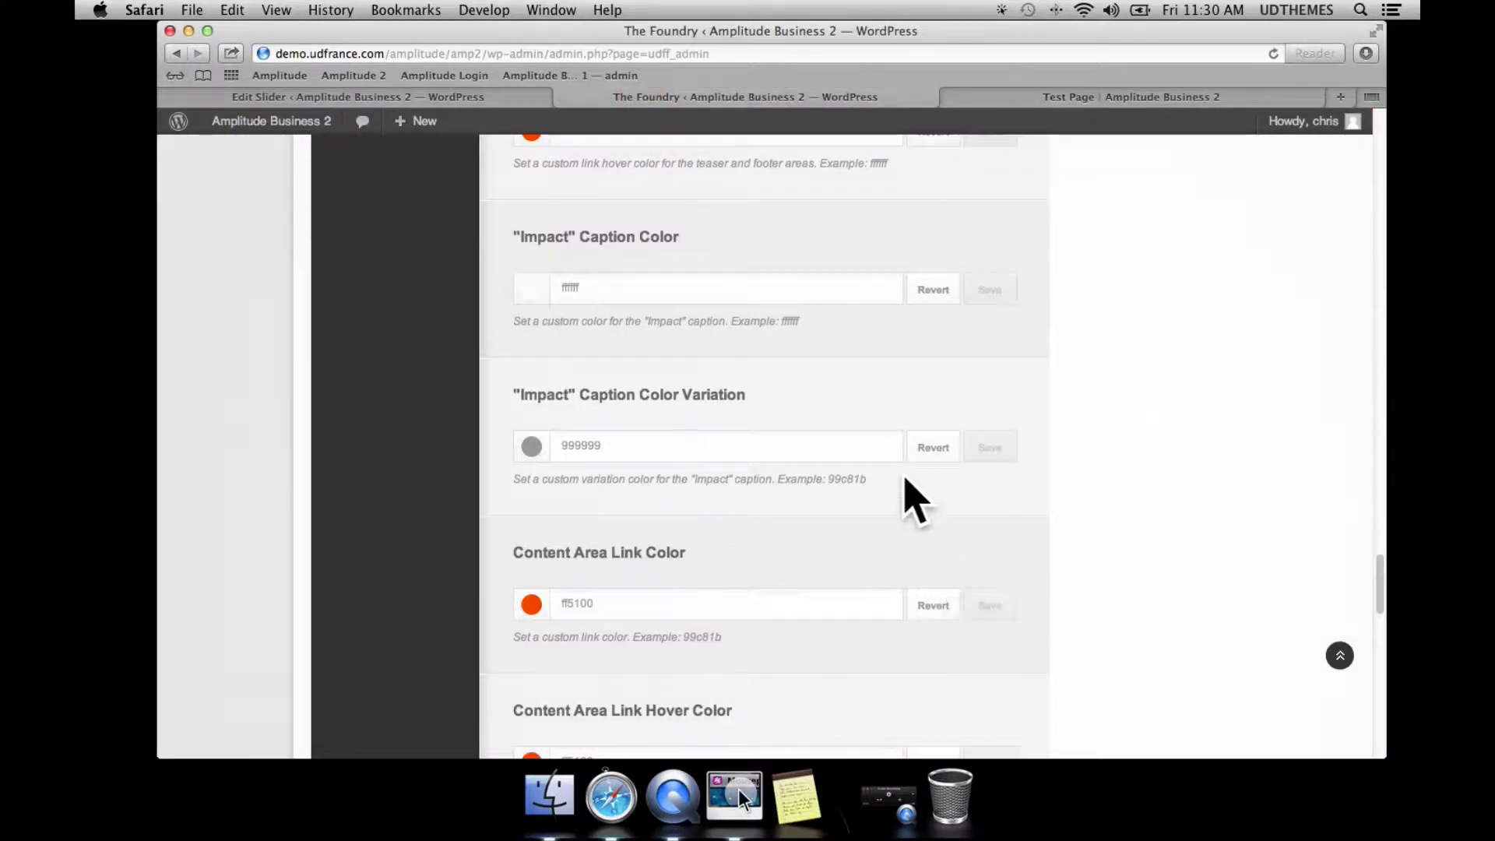
click(467, 98)
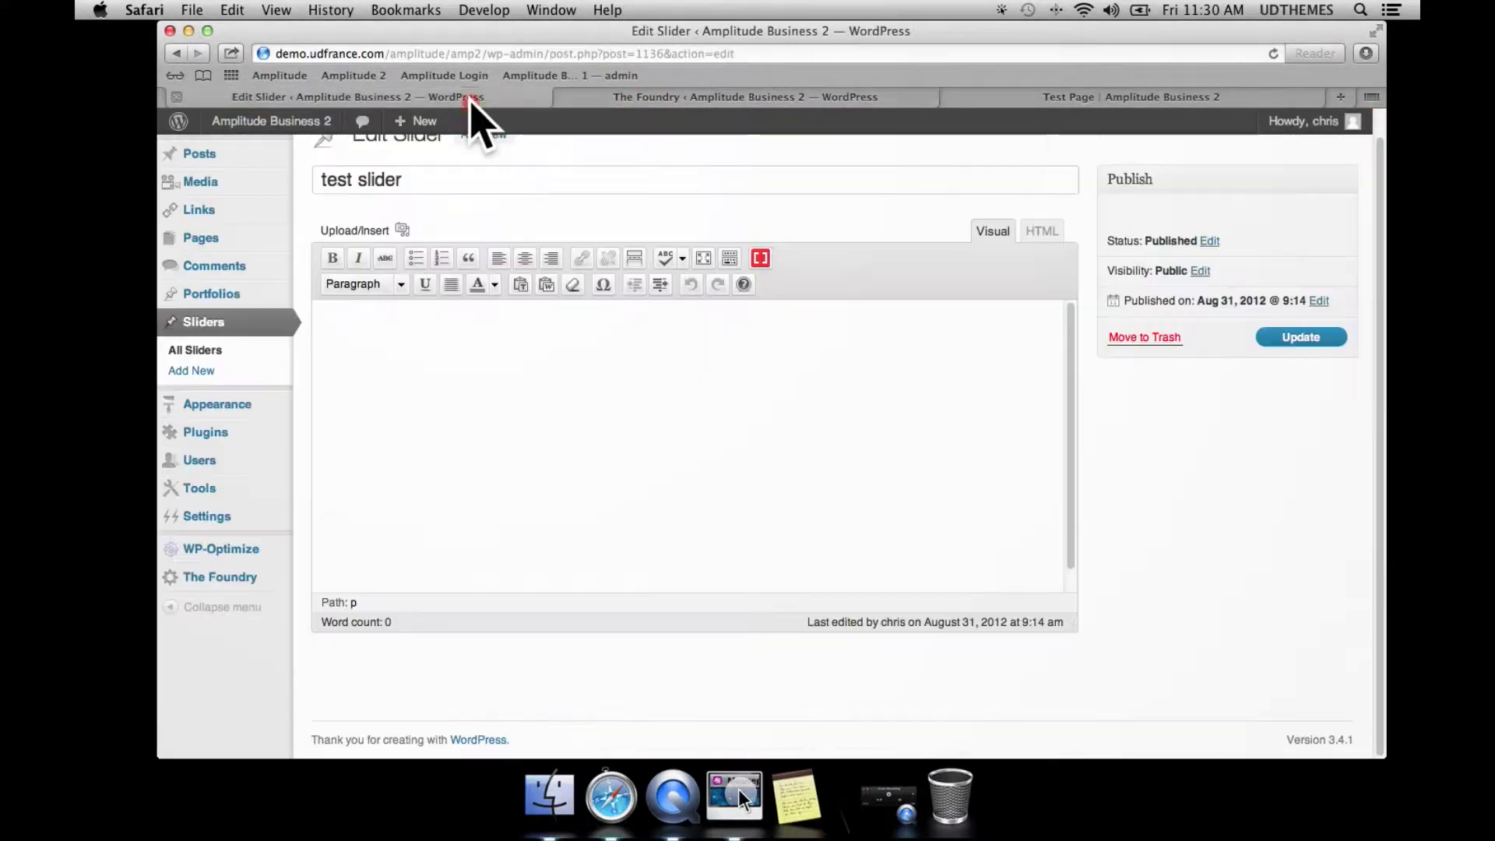
click(402, 230)
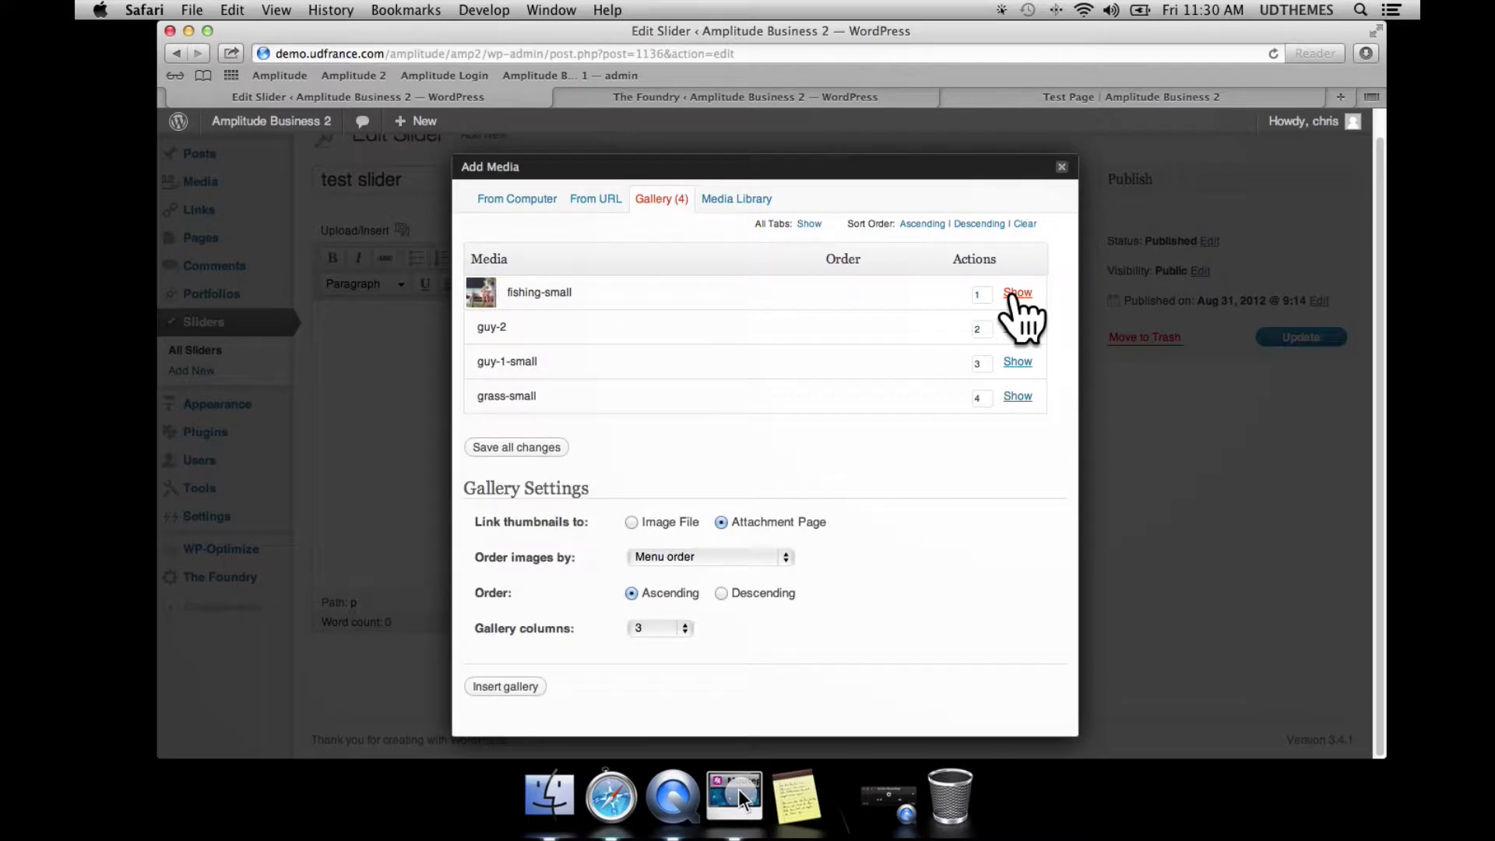
click(1017, 293)
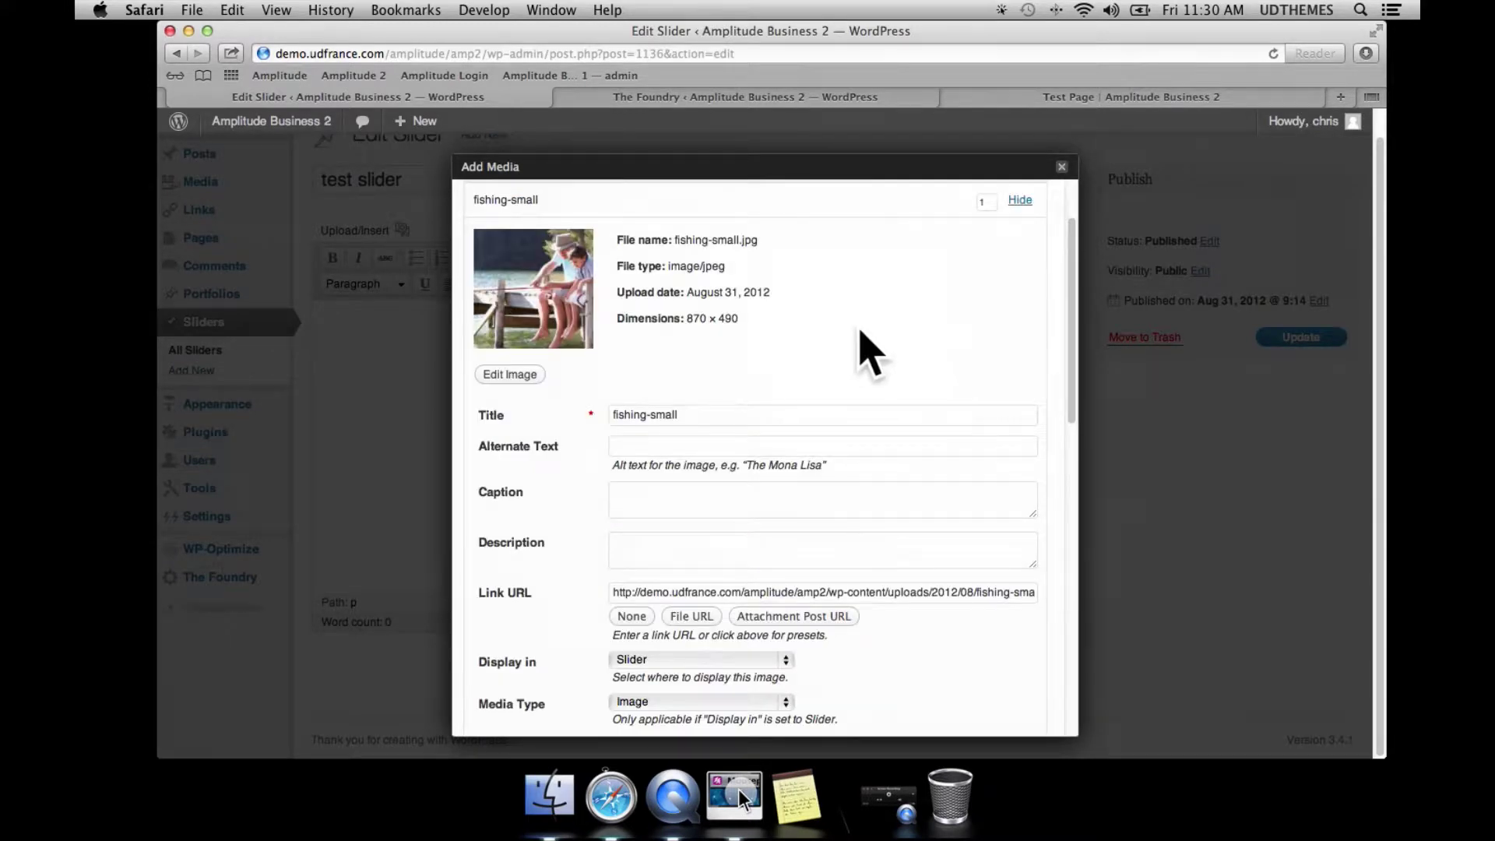
- Enter "Welcome to Amp This is a really cool slider." as the caption of the fishing-small image
scroll(860, 358, down, 1)
click(711, 477)
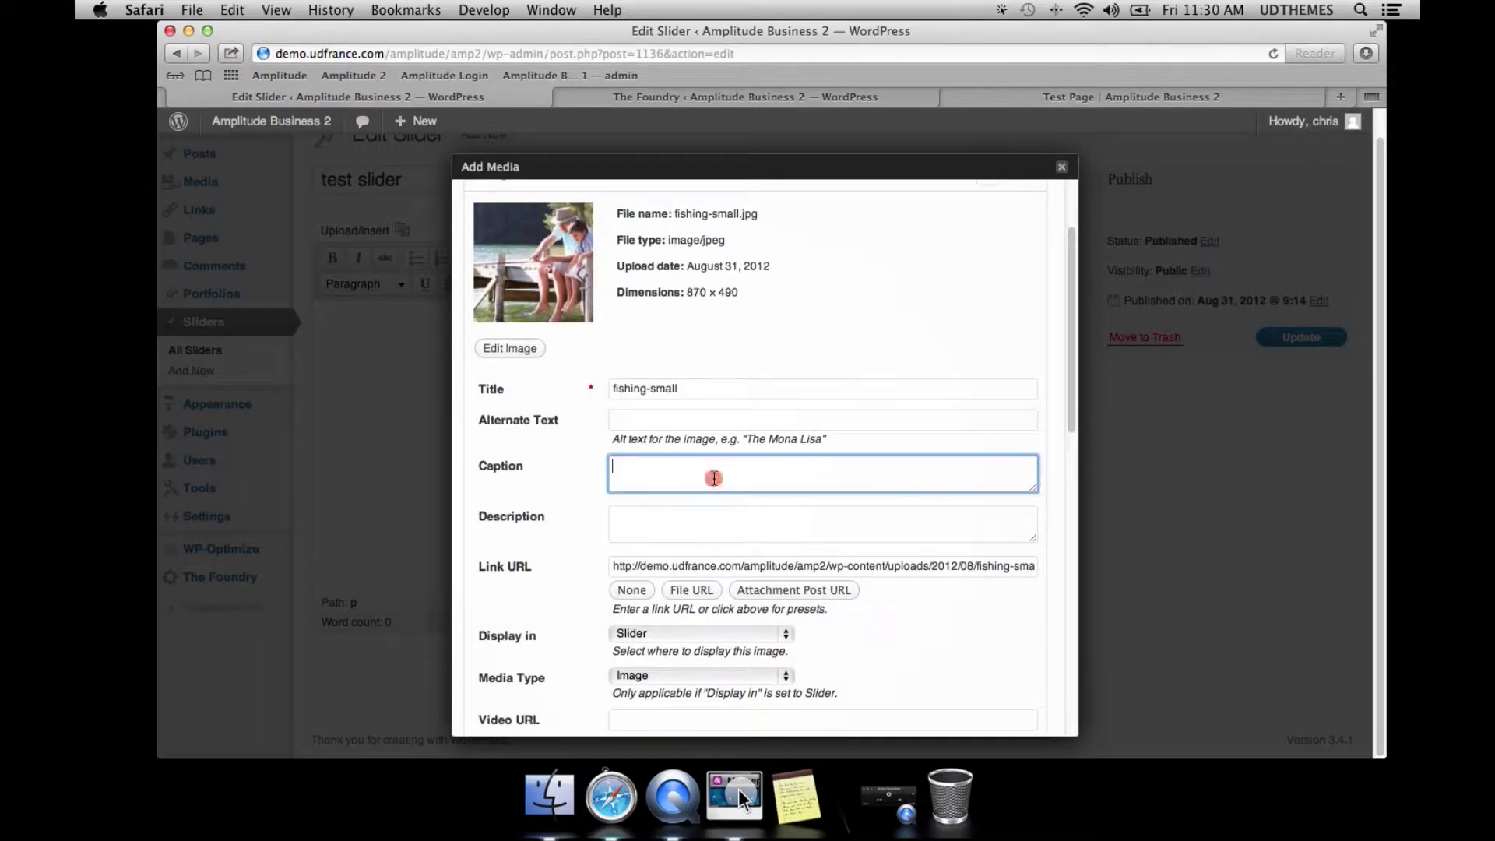
text(Welcome to)
text(Amp This is a really cool)
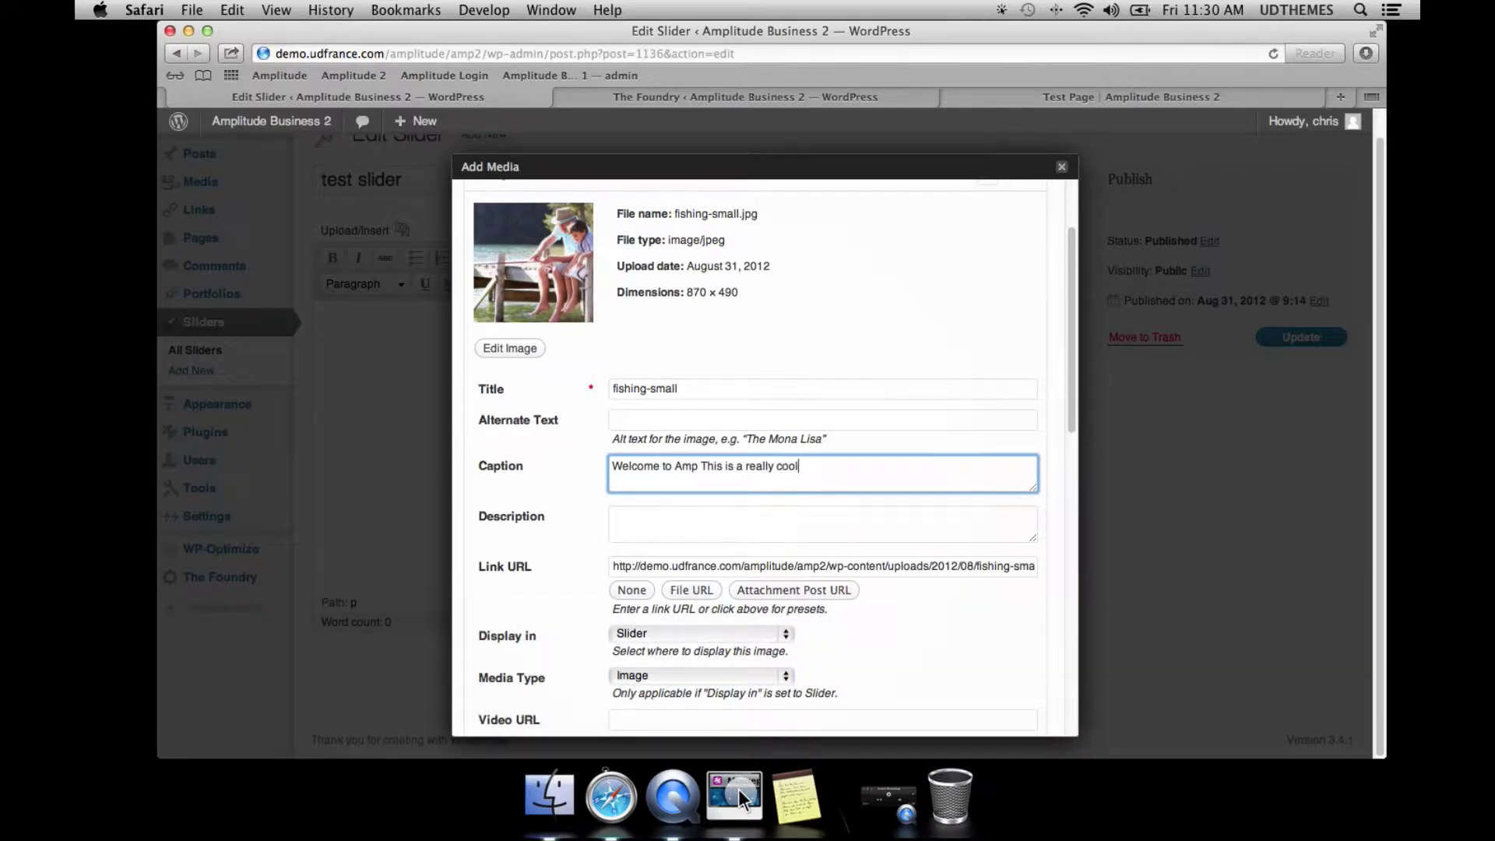
text( slider.)
- Look over the fishing-small image's remaining settings and reload the test page to check the slide's caption
scroll(912, 520, down, 1)
scroll(917, 529, down, 15)
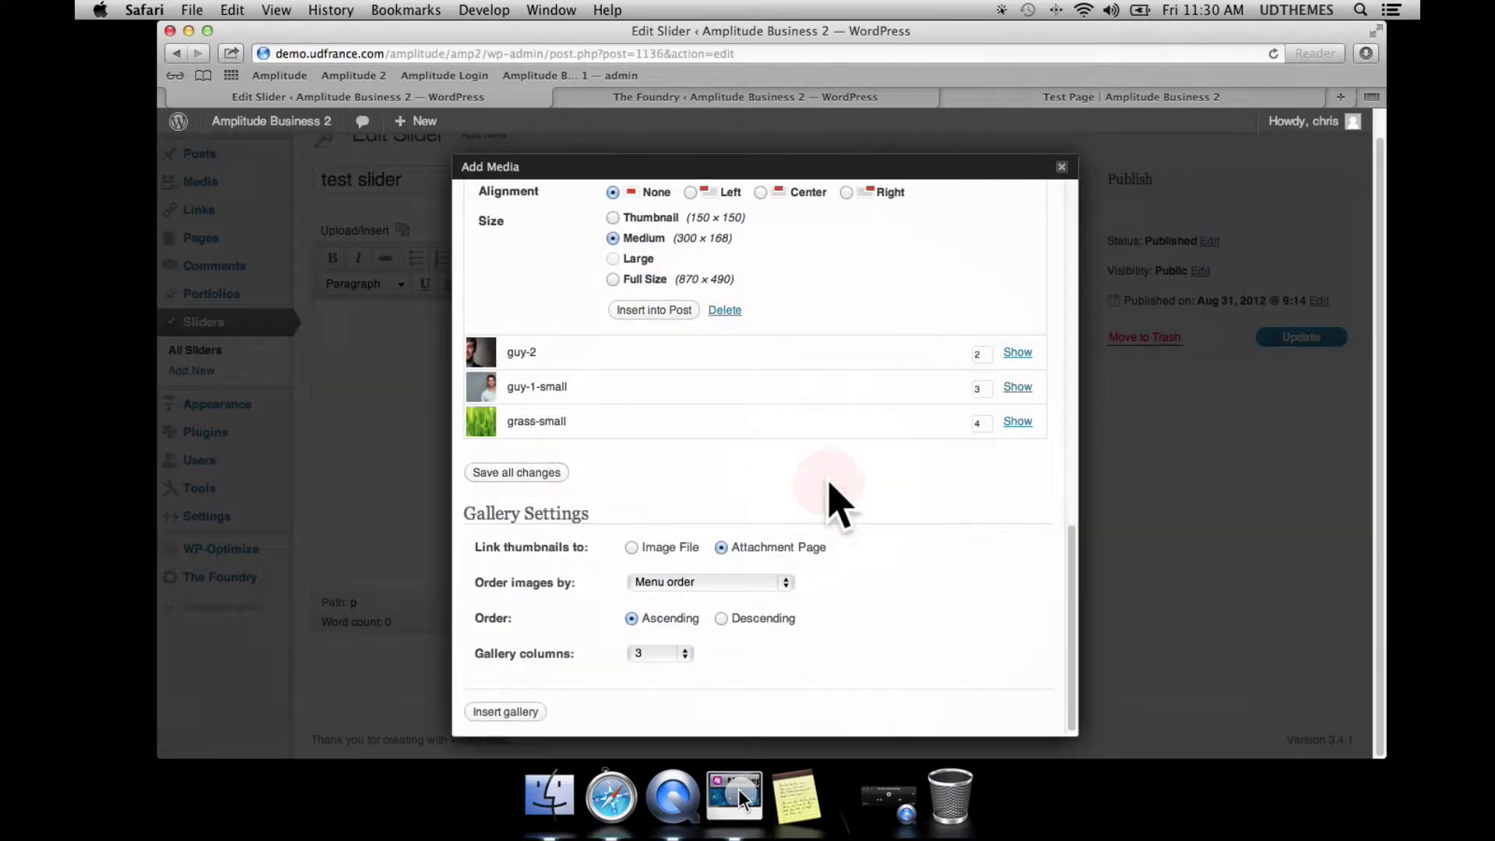
scroll(836, 505, up, 20)
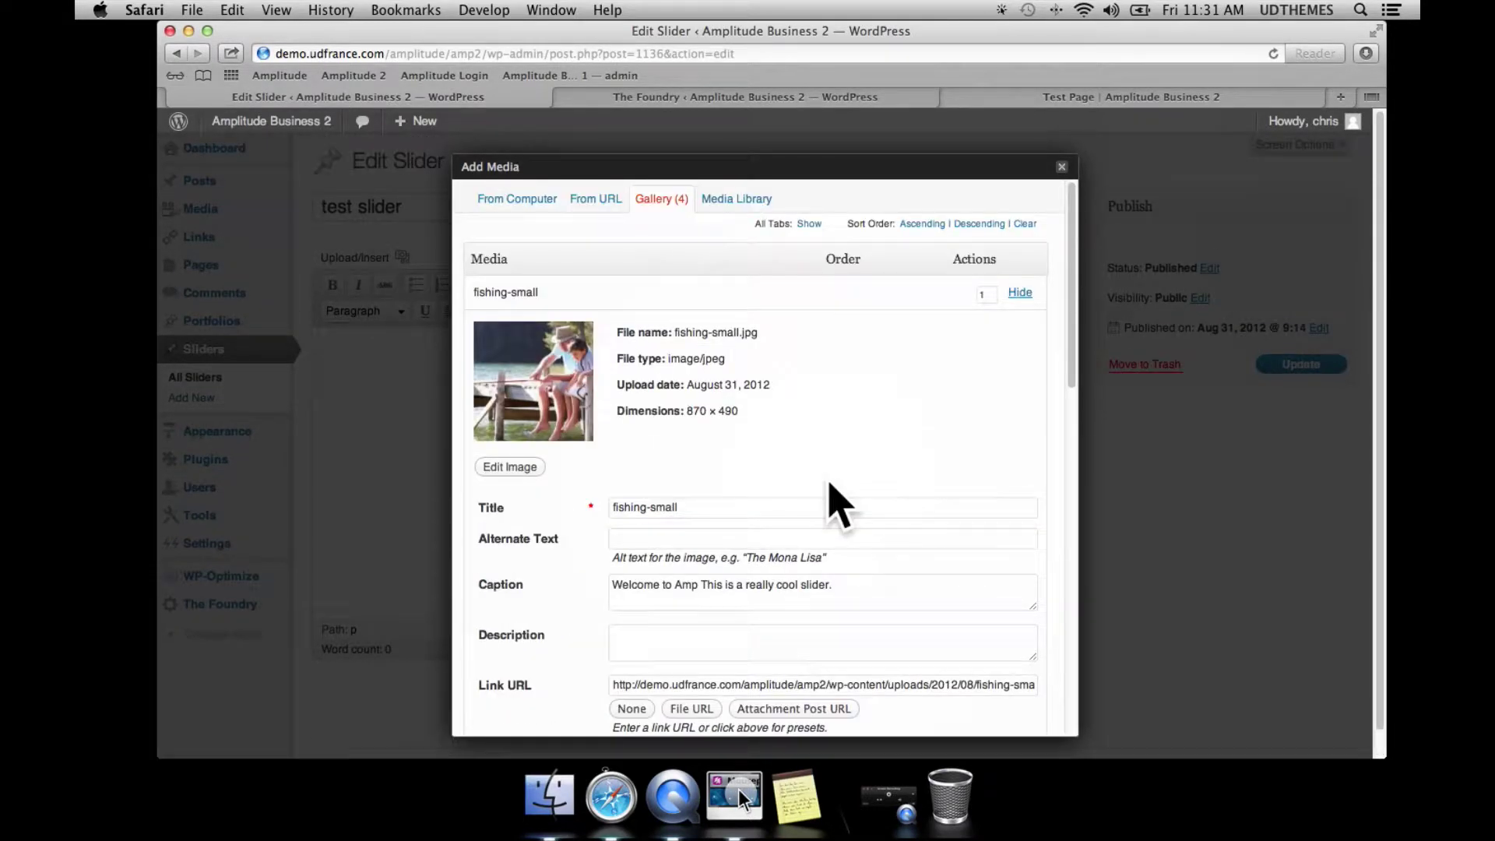
click(1240, 98)
click(1273, 53)
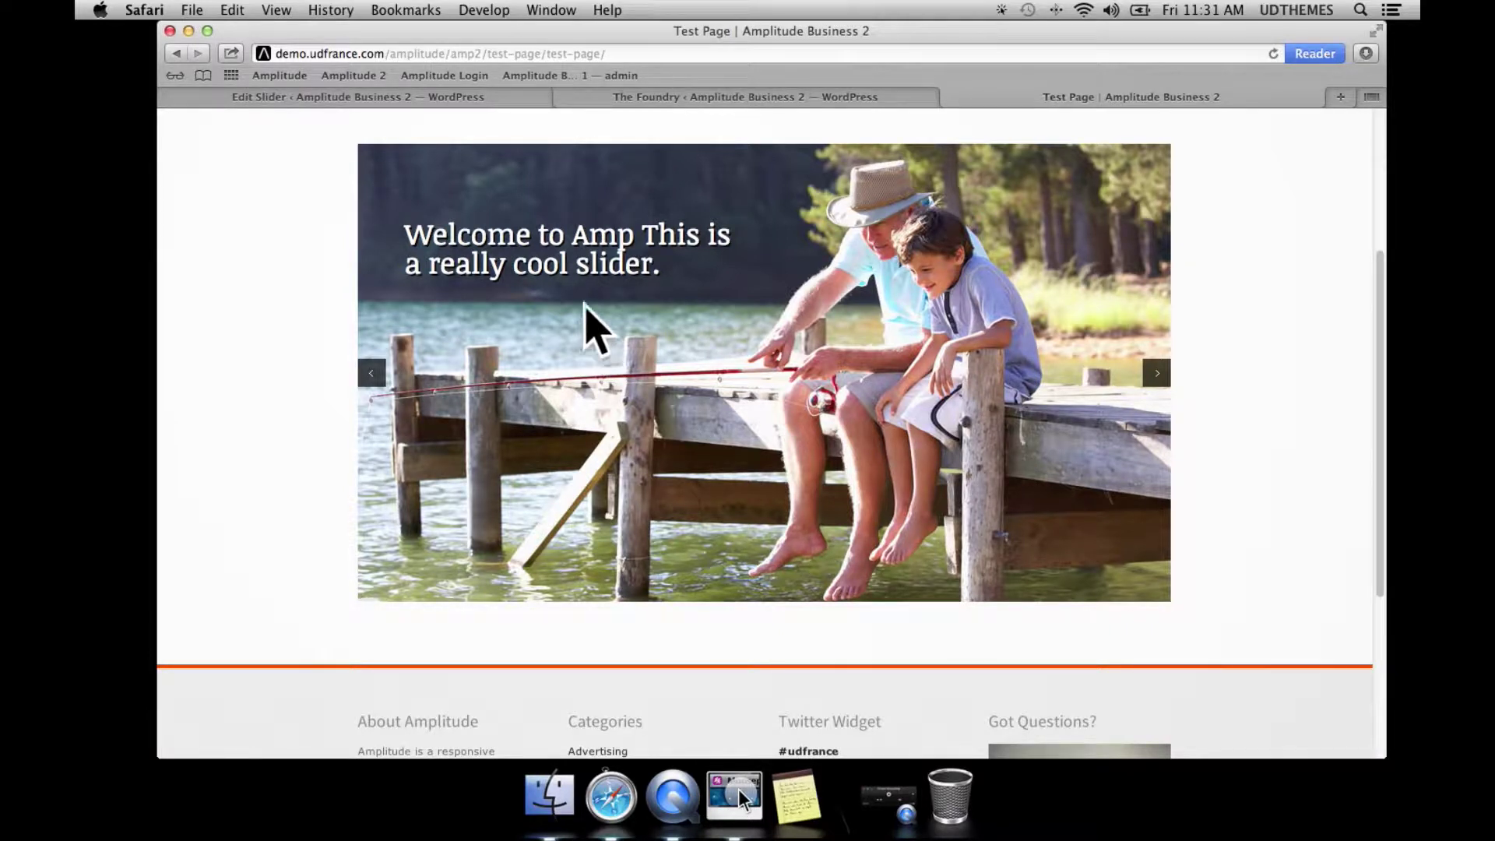
- In the fishing-small image's caption, wrap "Welcome to Amp" in [span] and [/span] tags
click(425, 96)
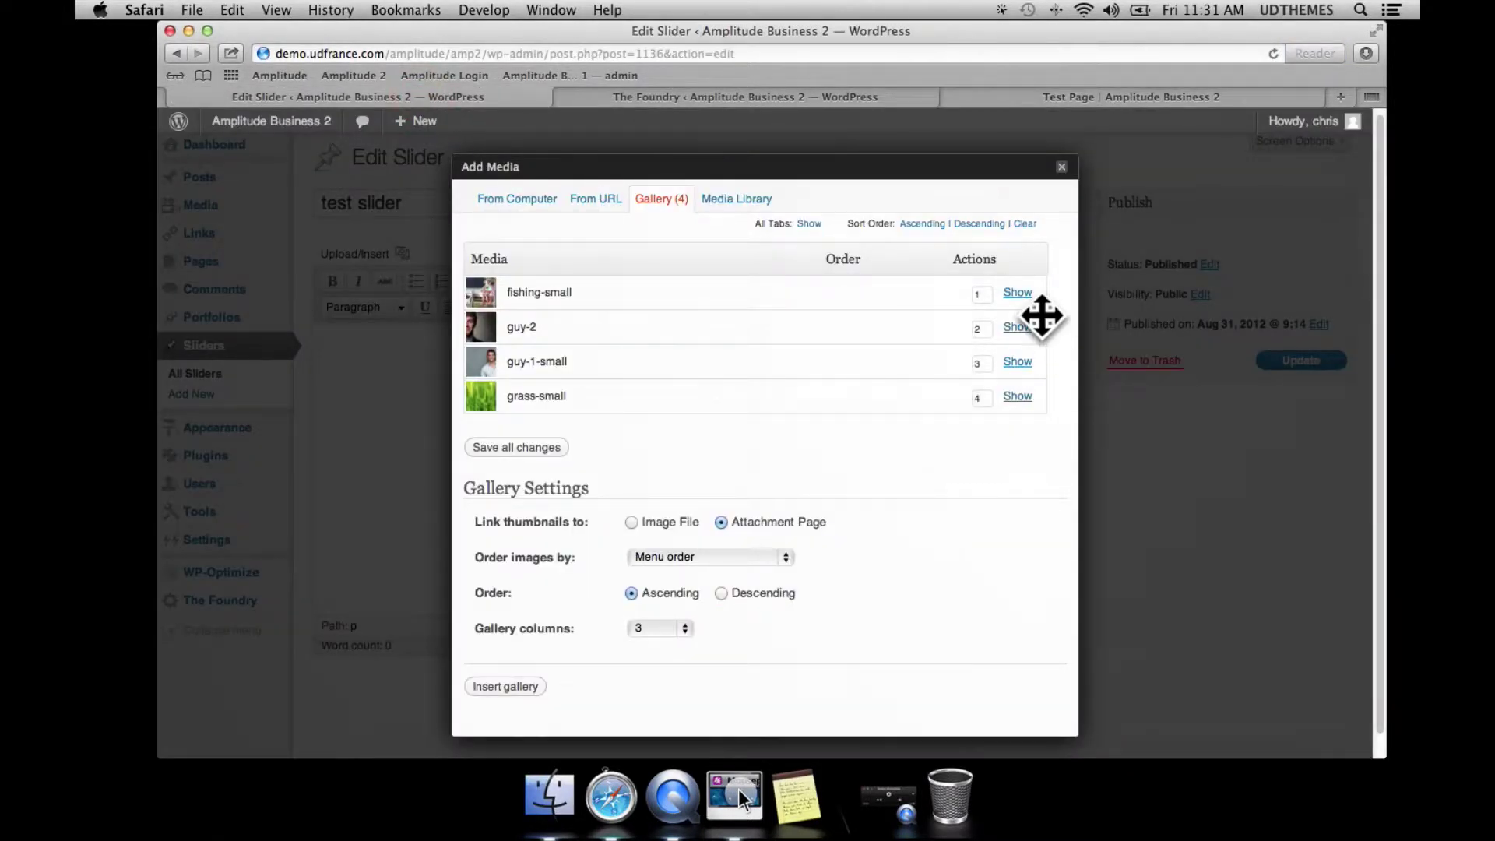
click(1018, 293)
click(611, 493)
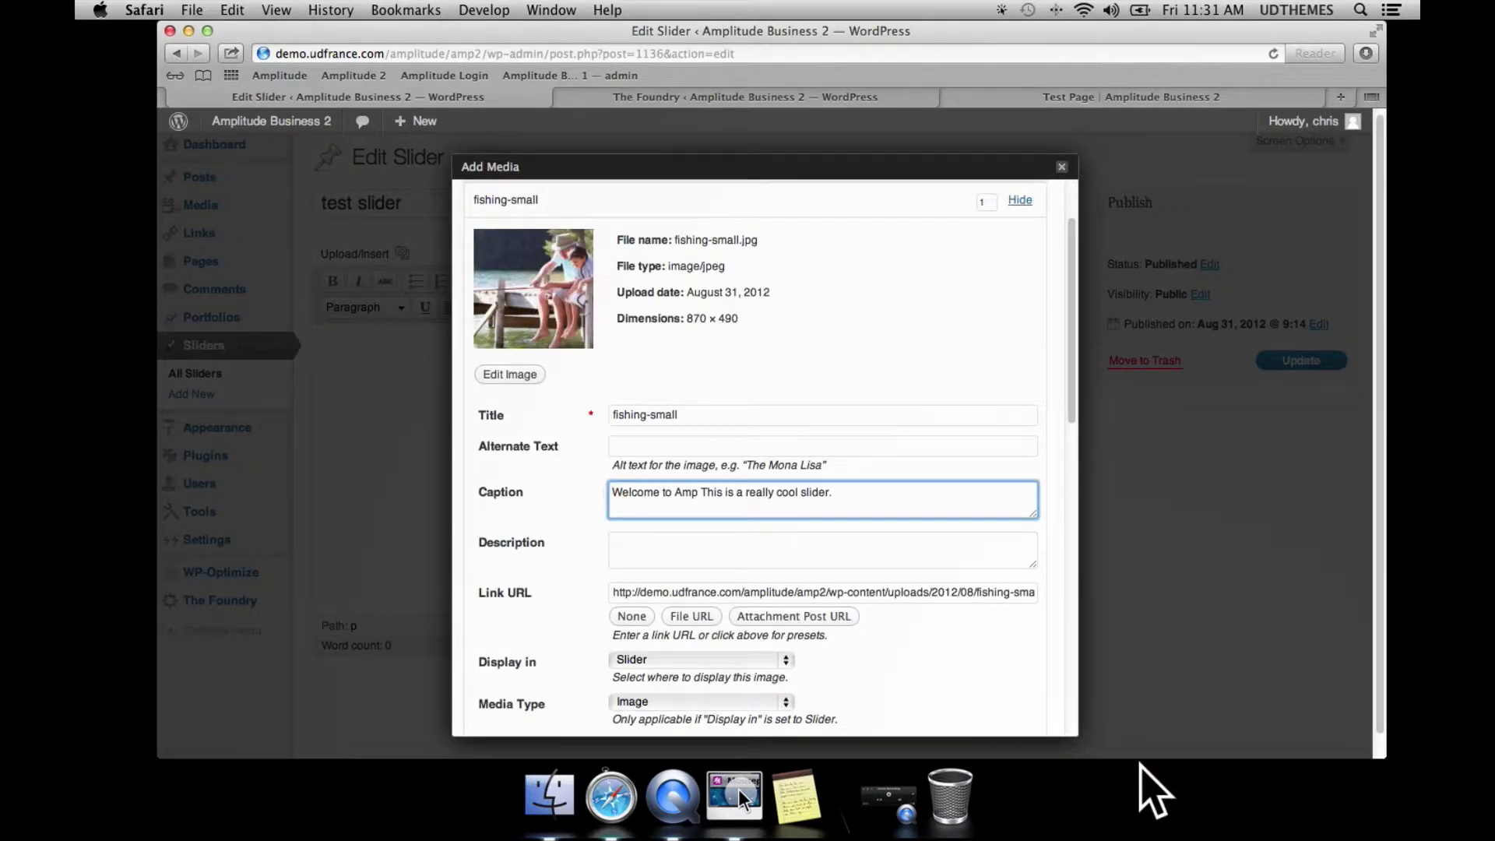
key(super+c)
text([sp)
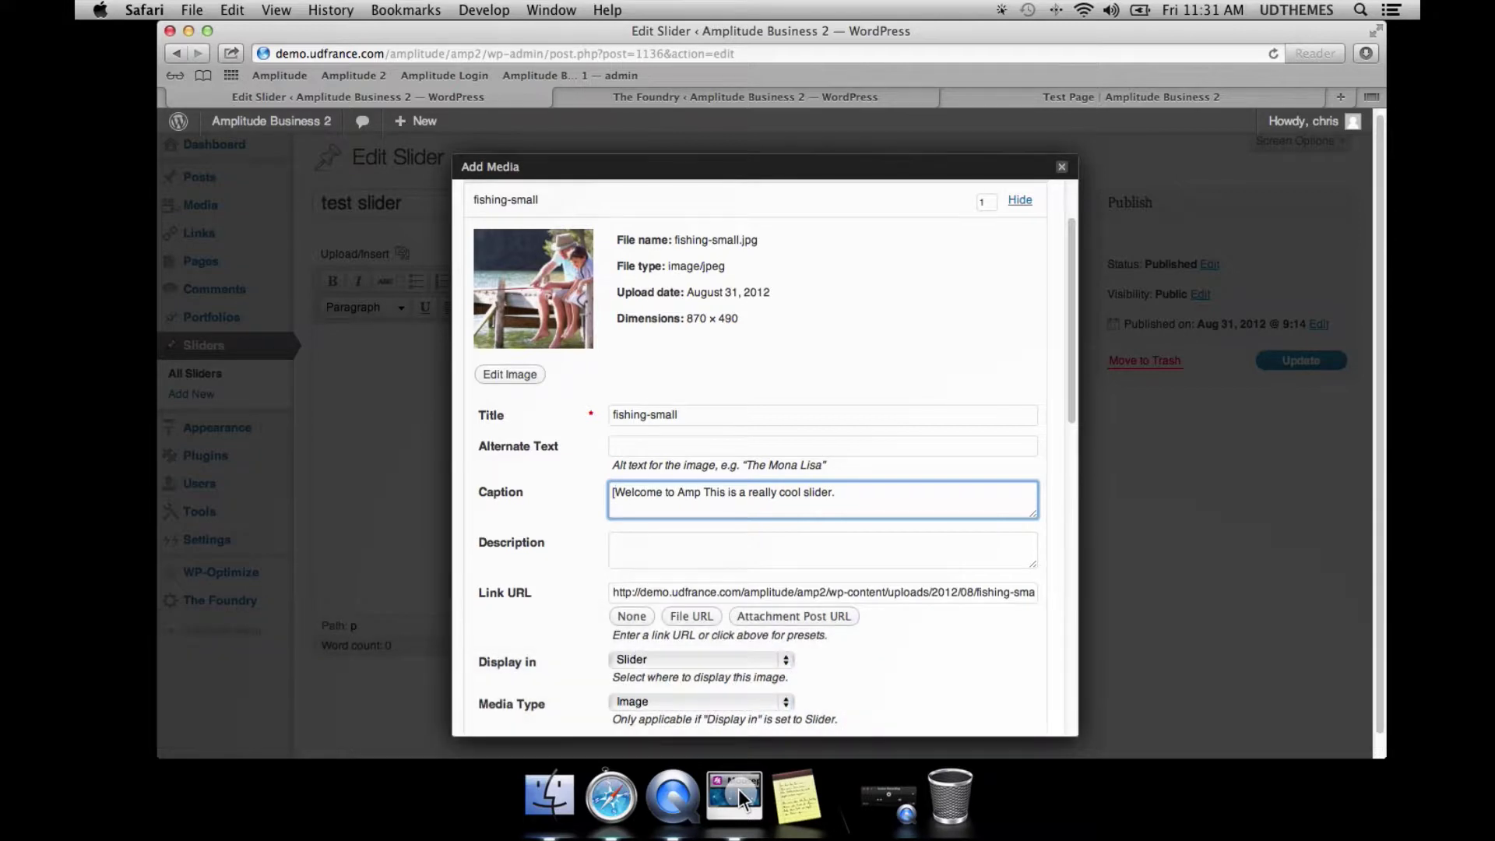
text(an)
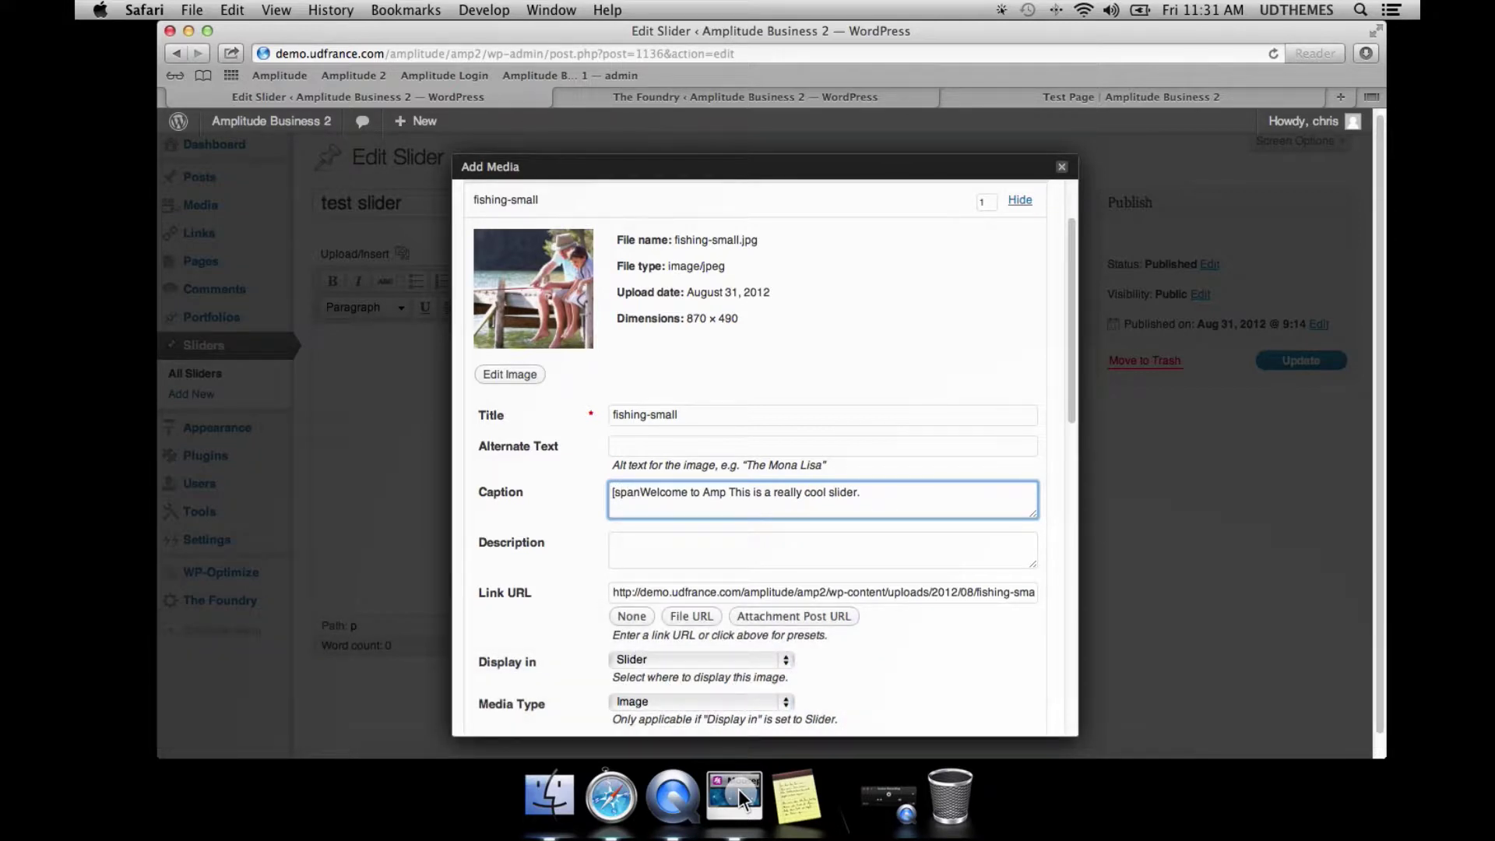
text(])
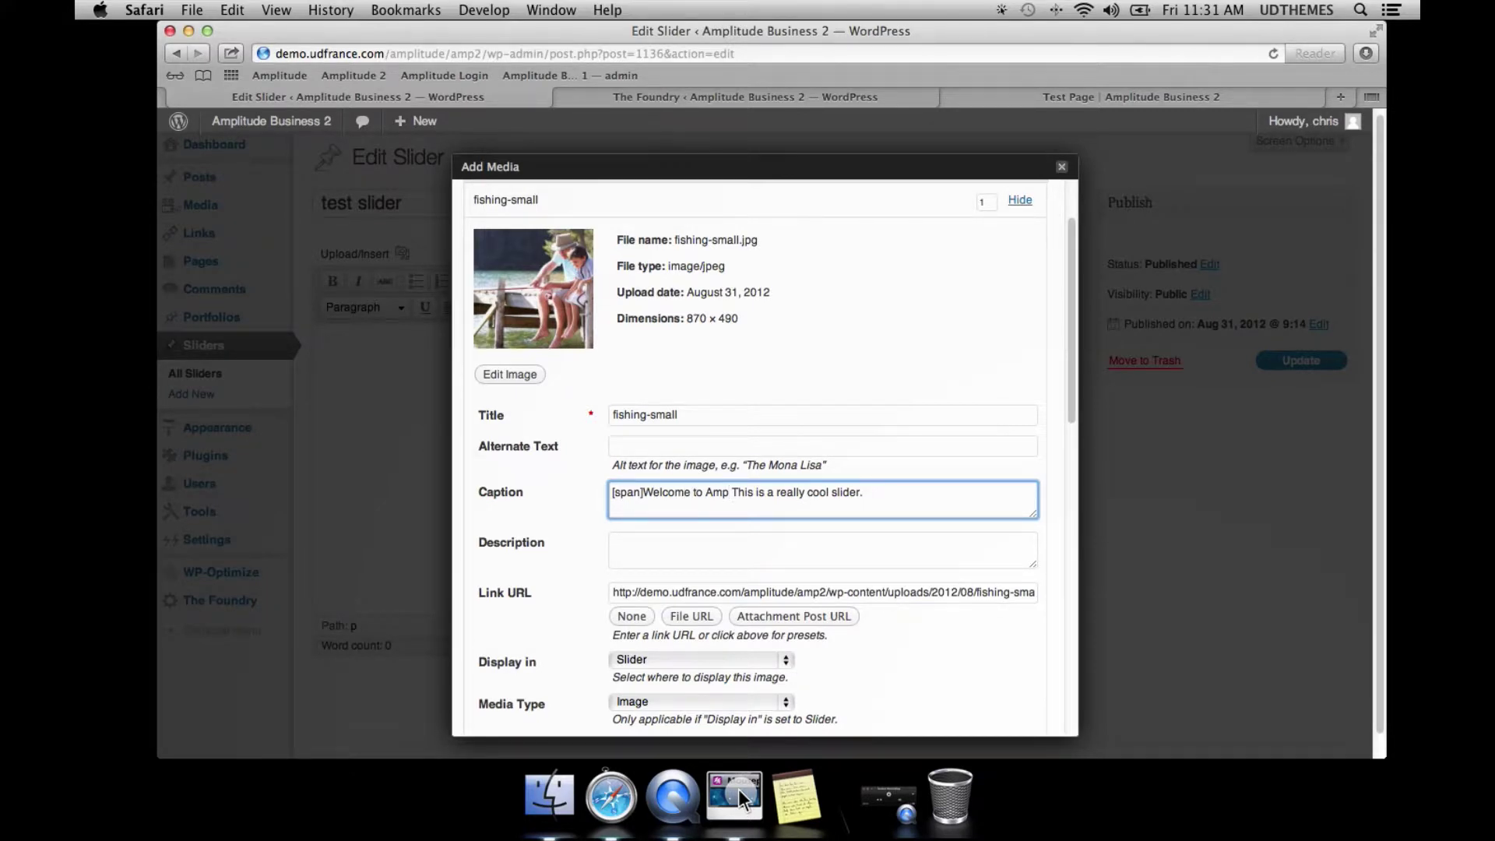
text([/s)
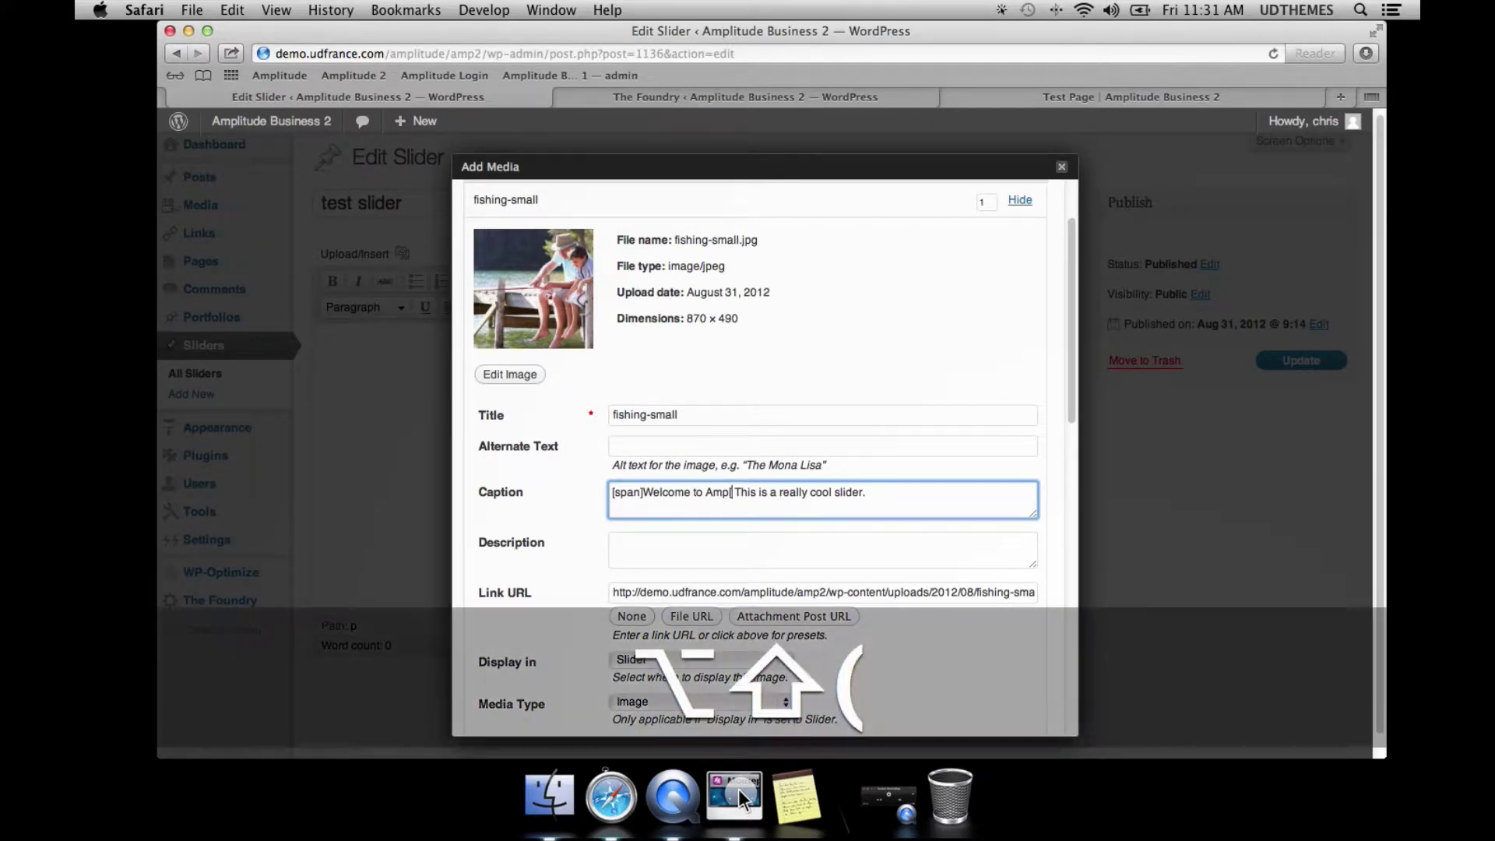
text(pan)
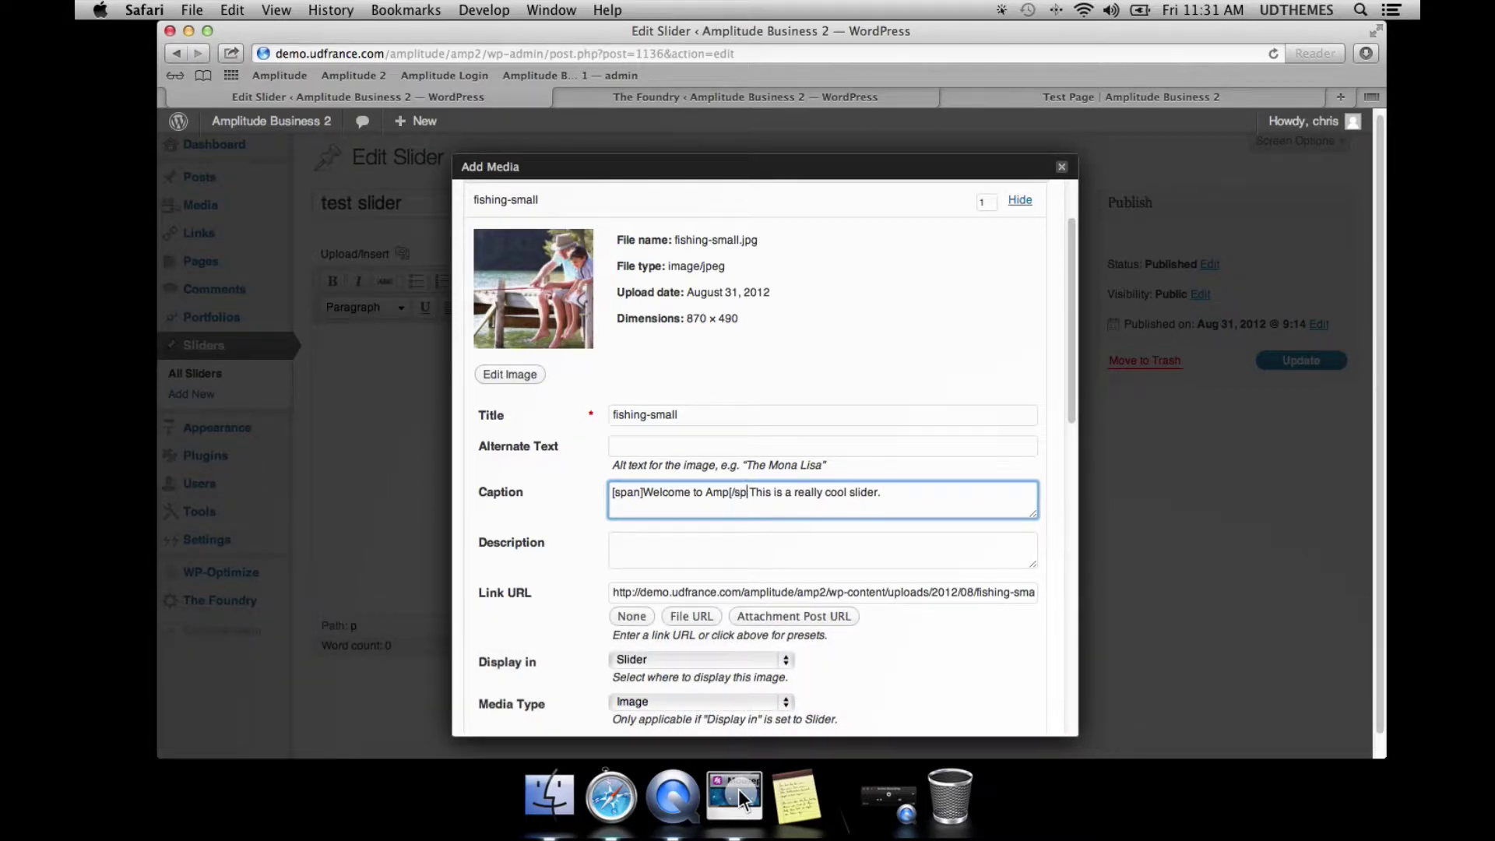
text(])
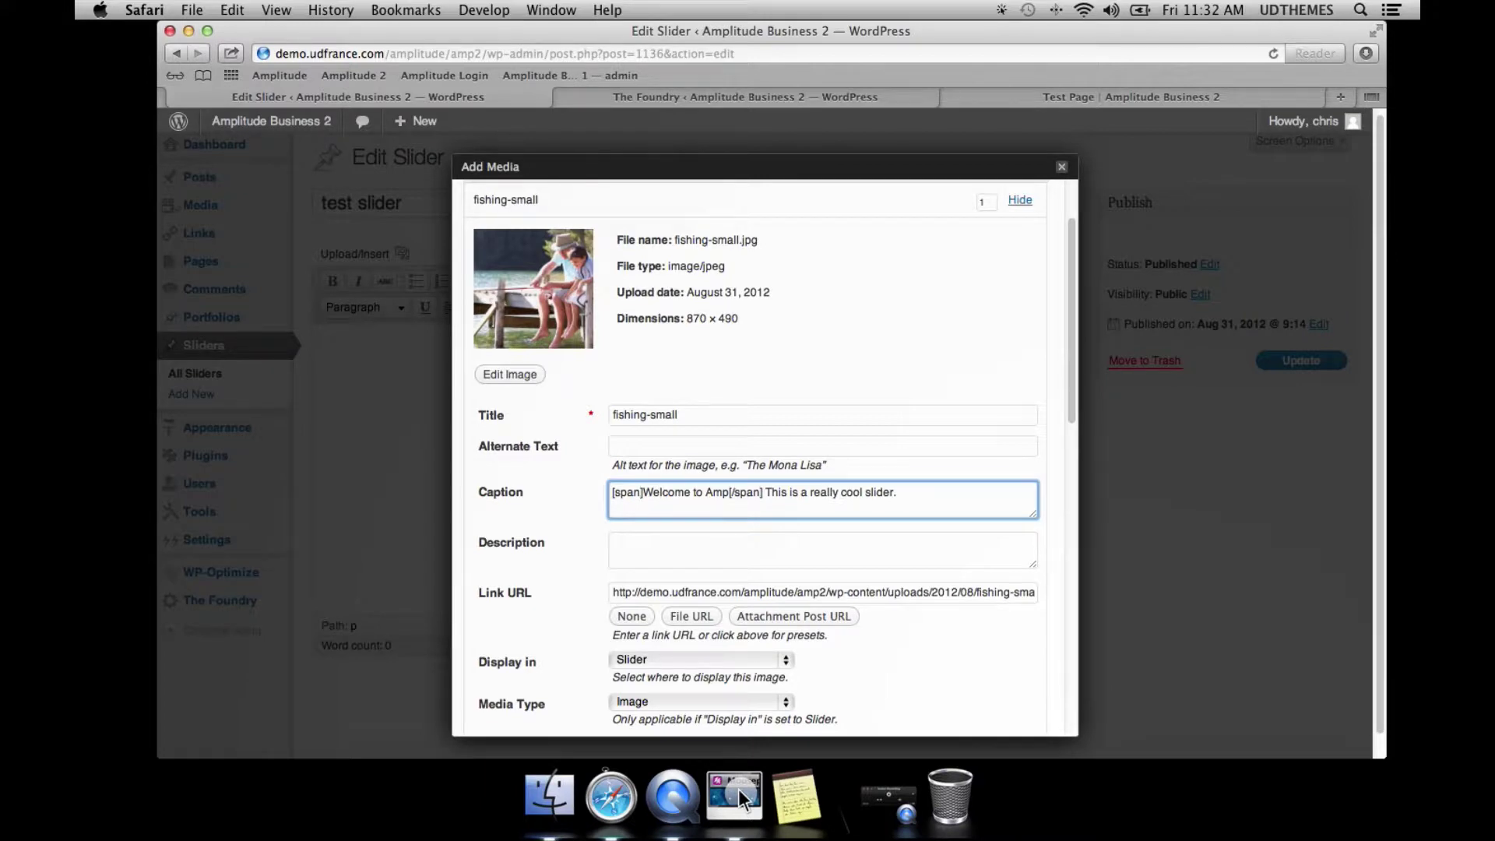
- Add class="impact_variation" to the caption's opening span tag and save all gallery changes
text( class)
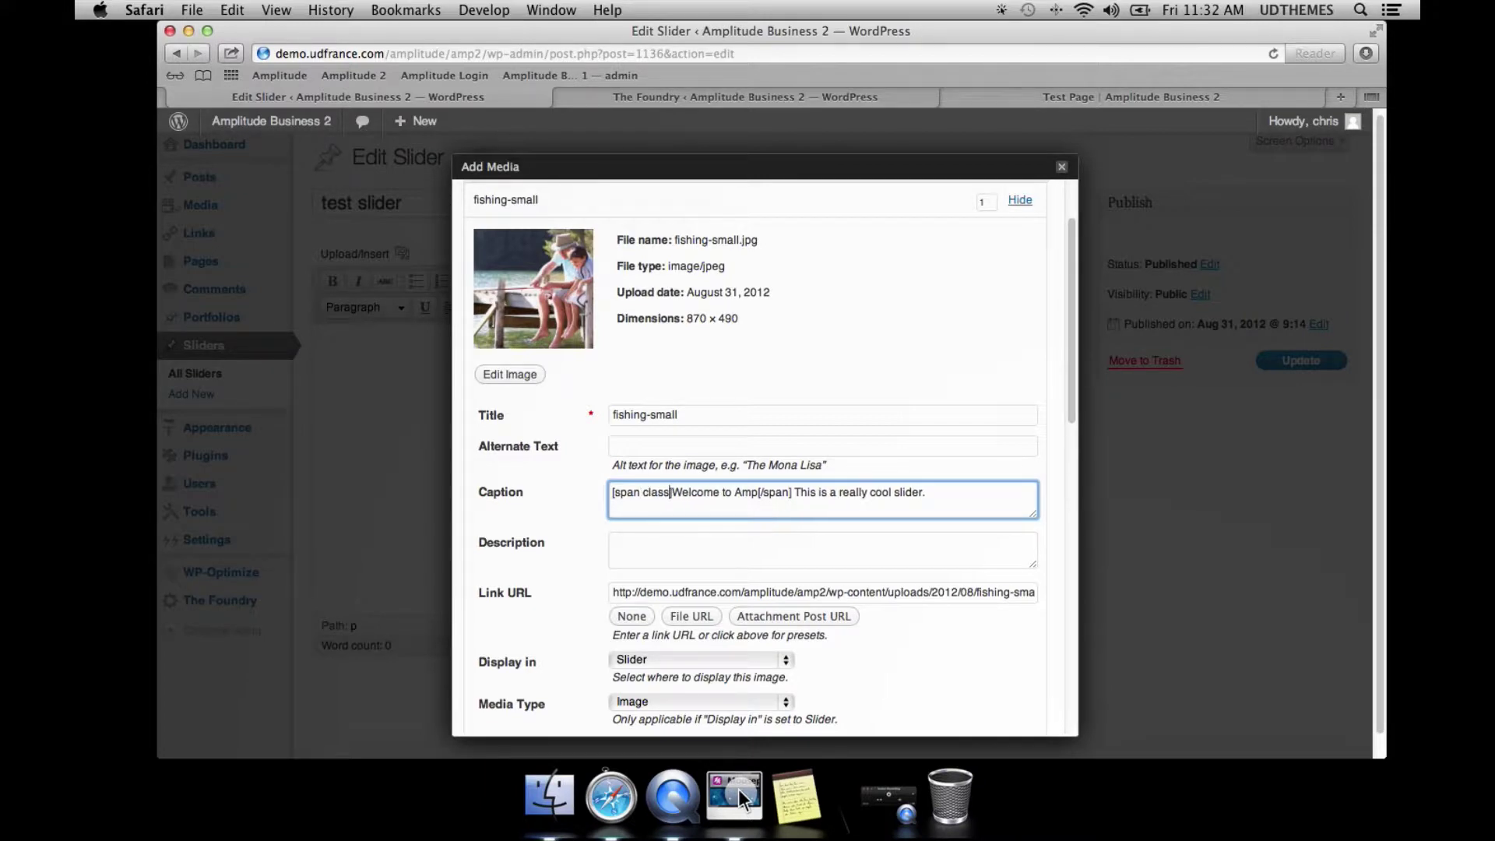
text(="impac)
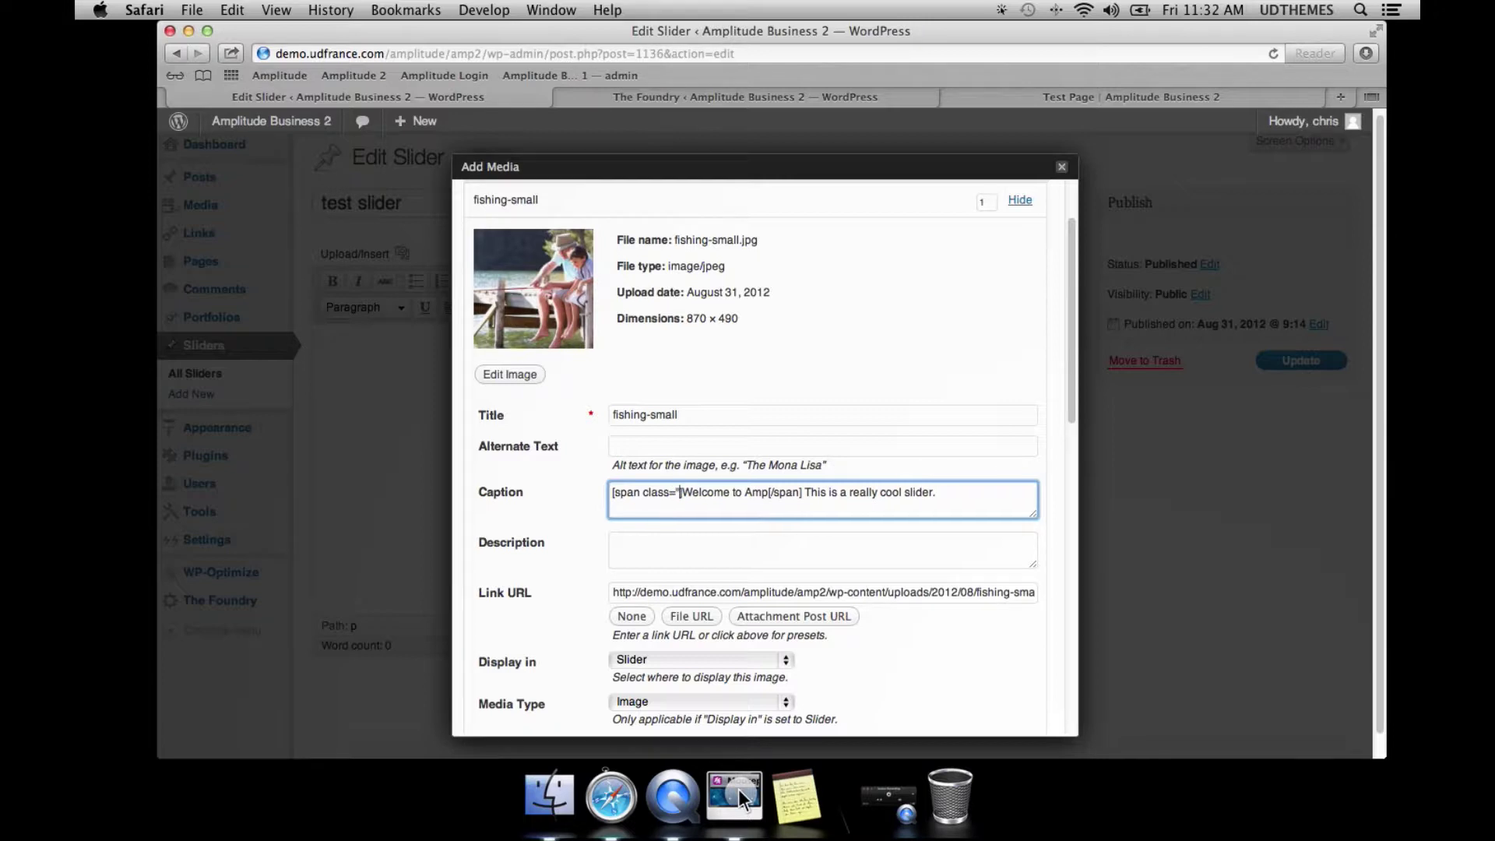
text(t)
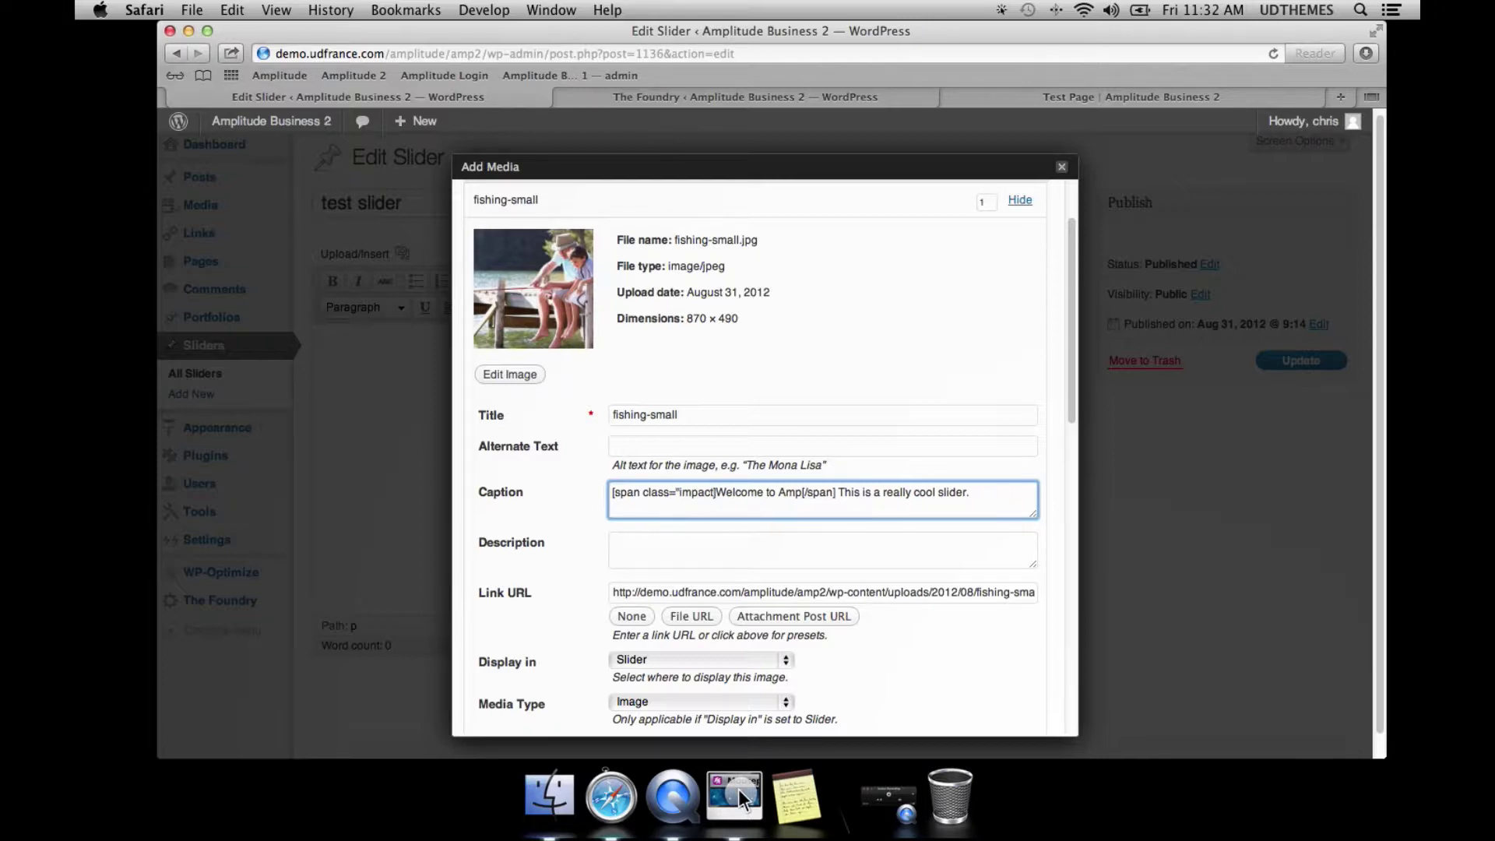
text(_variation")
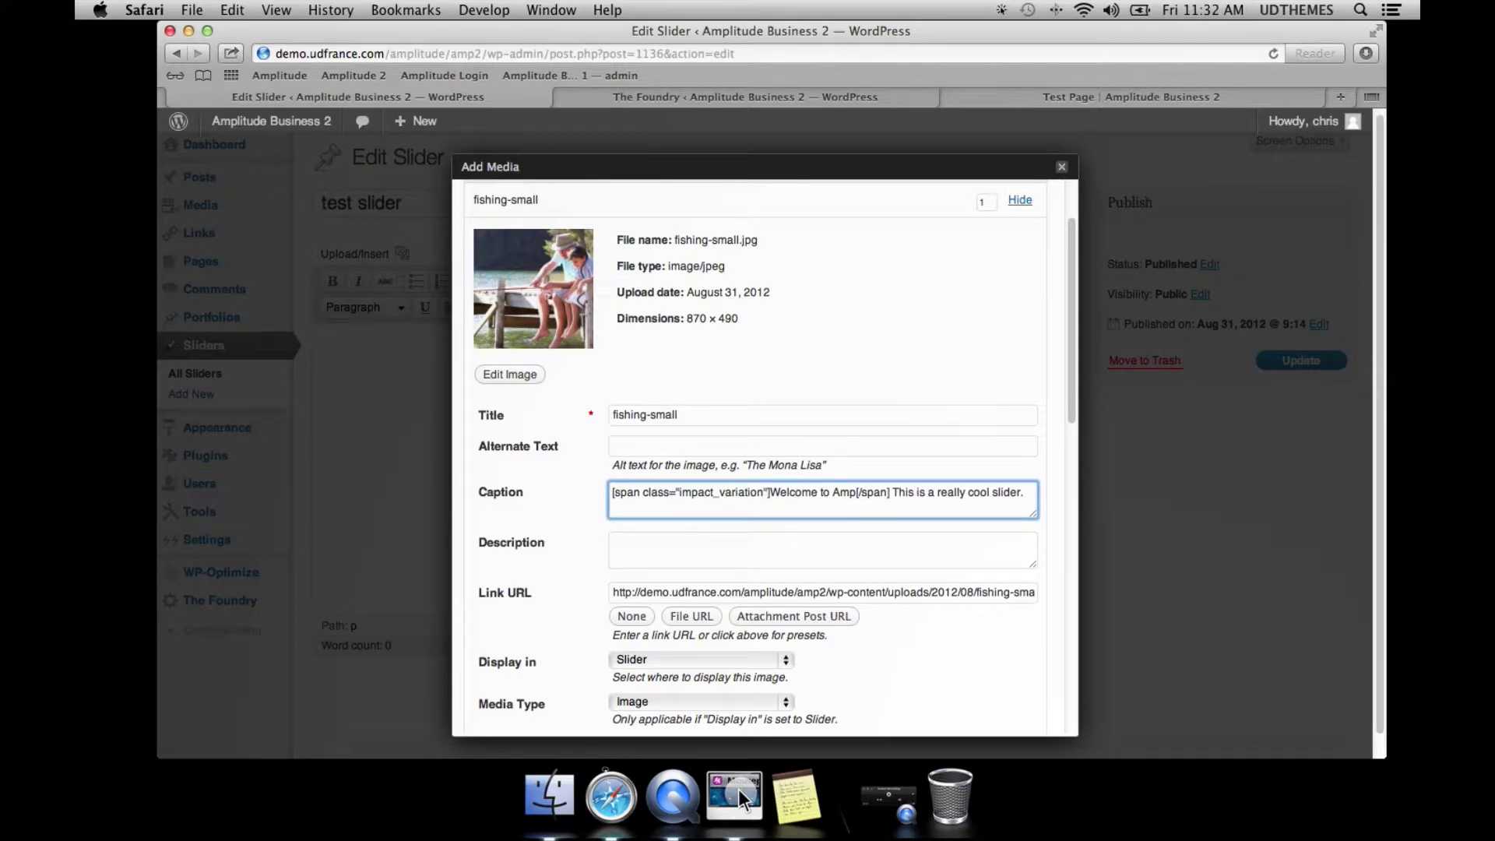
scroll(978, 447, down, 10)
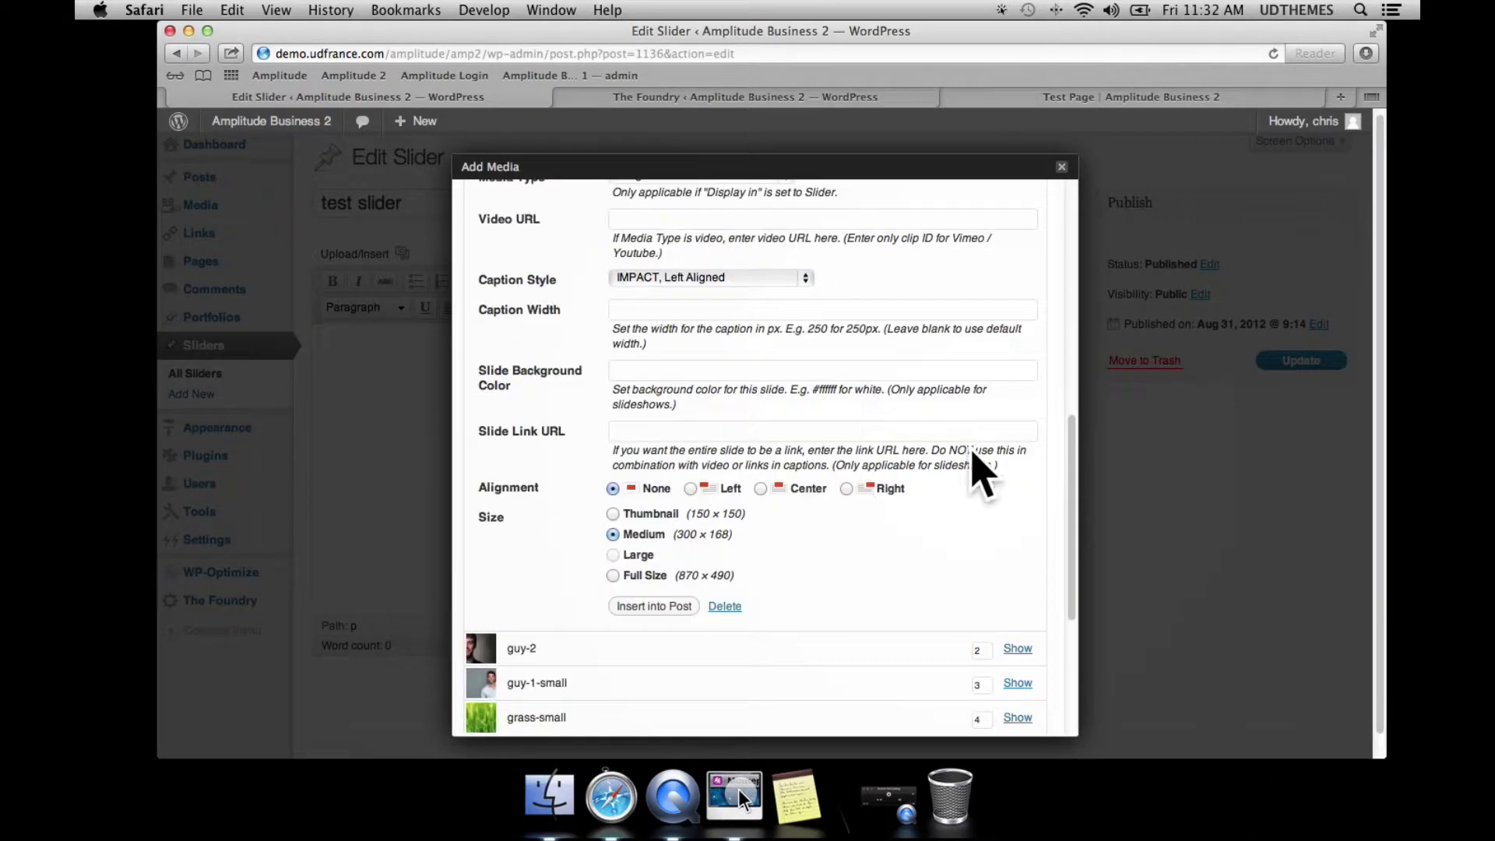
scroll(978, 475, down, 5)
click(515, 472)
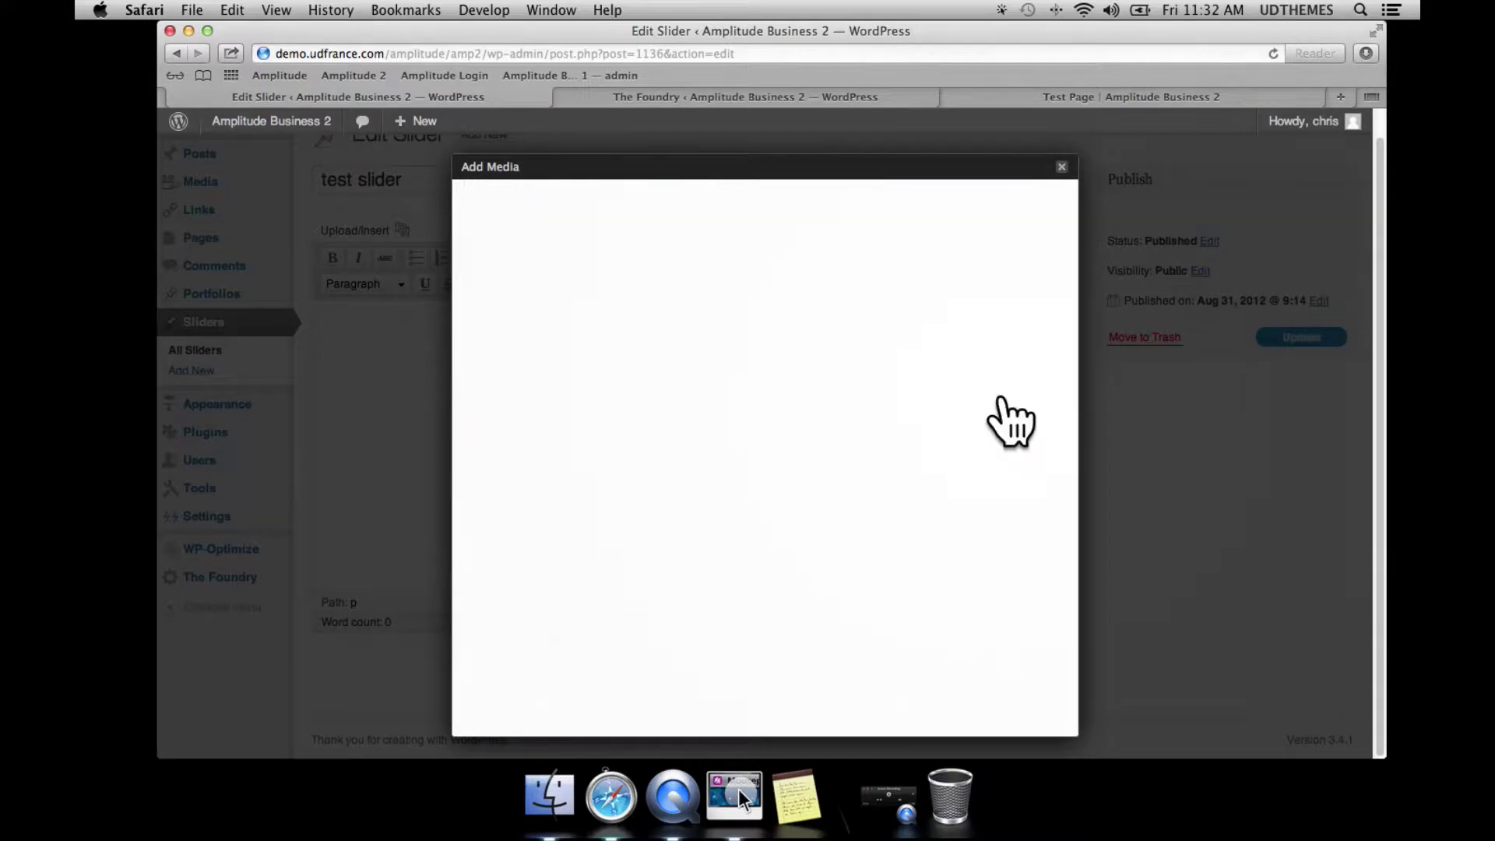
- Reload the test page and examine how the span-styled caption displays on the fishing slide
click(1050, 94)
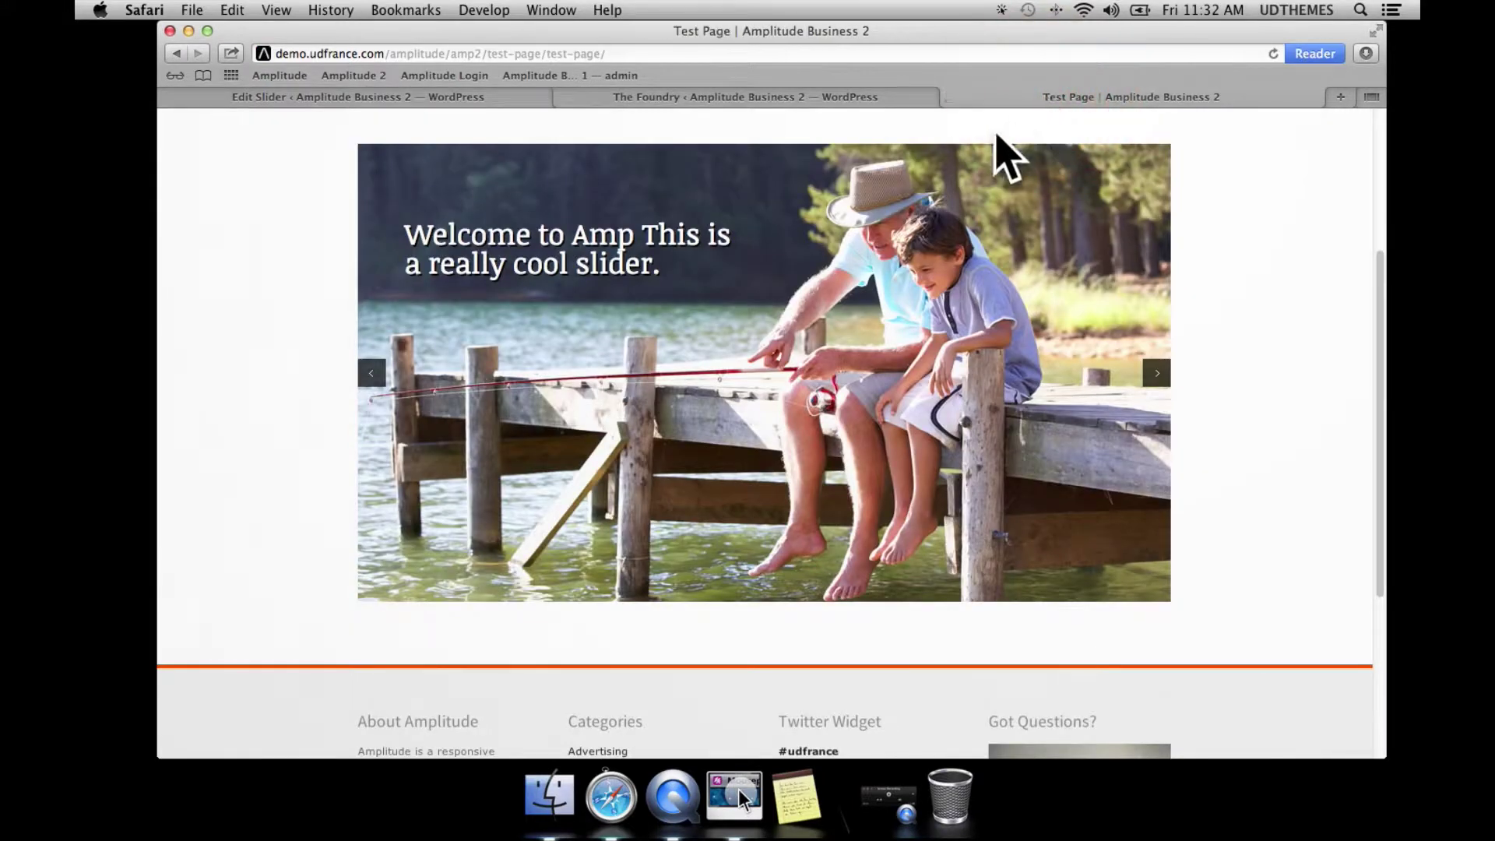
click(1274, 53)
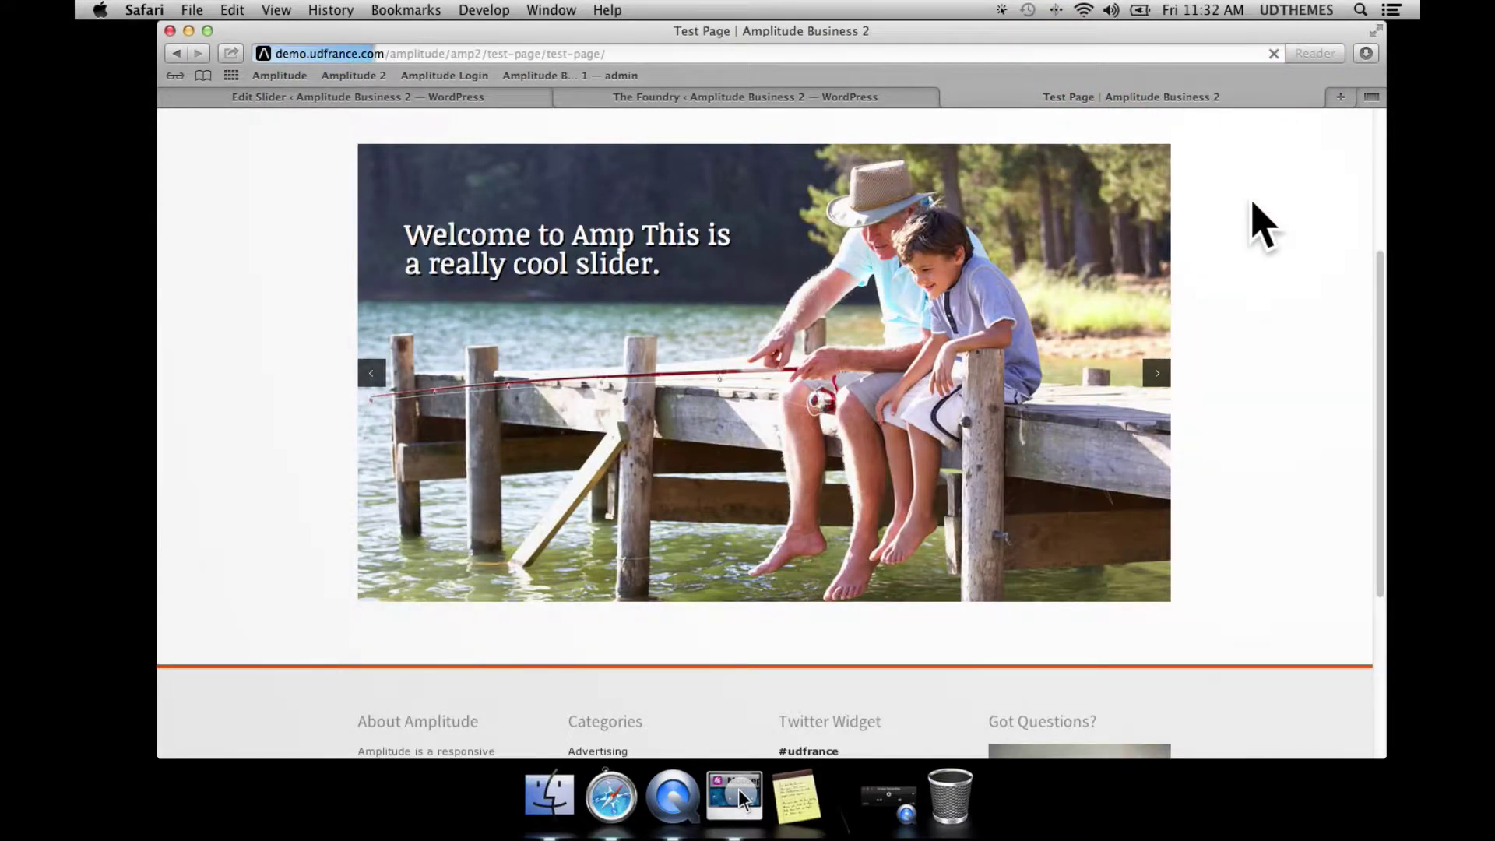
scroll(1251, 301, down, 3)
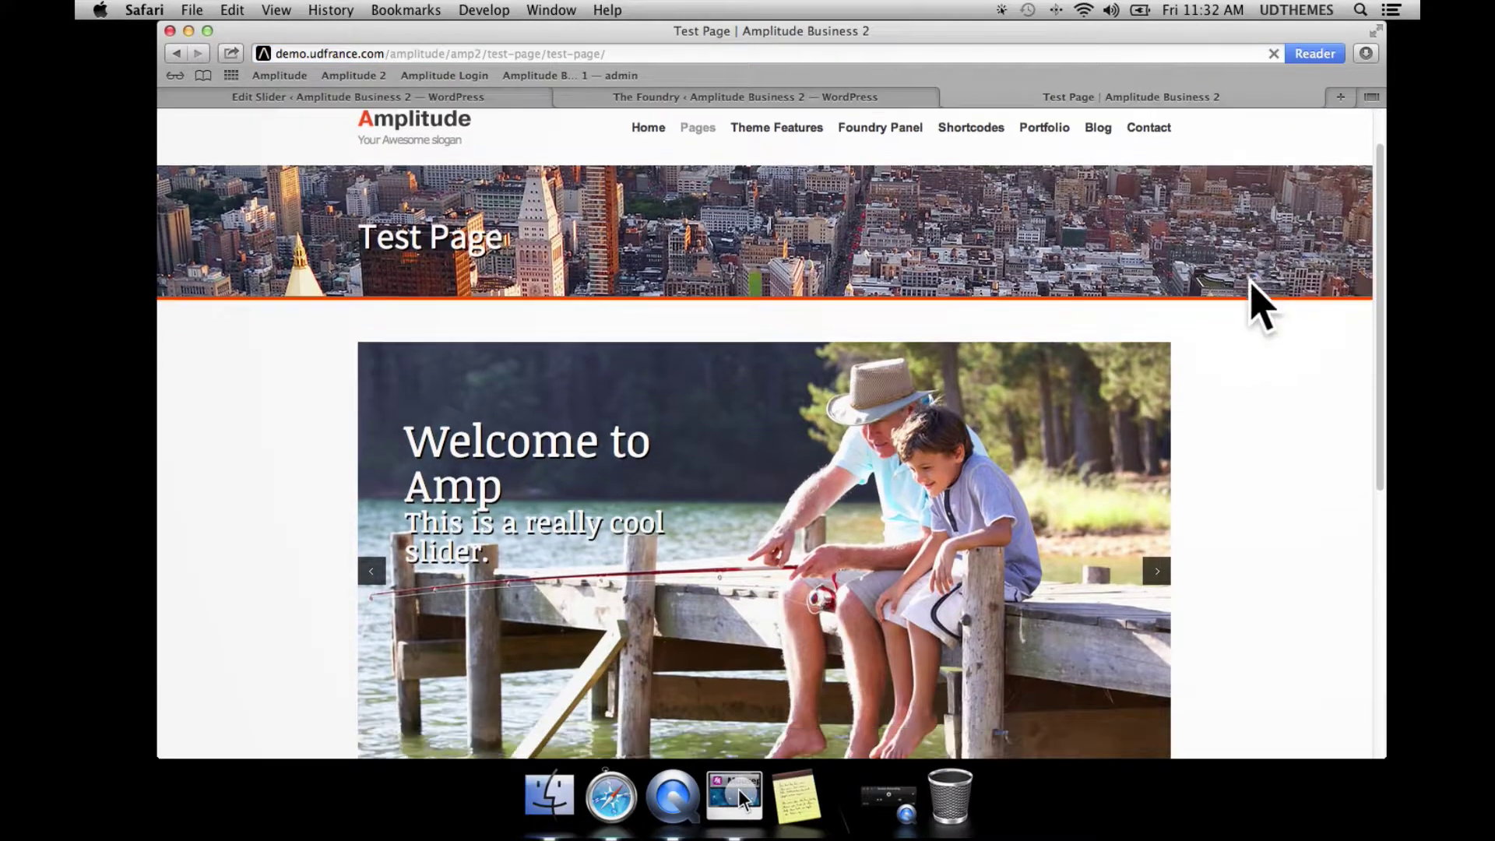
scroll(1238, 296, down, 3)
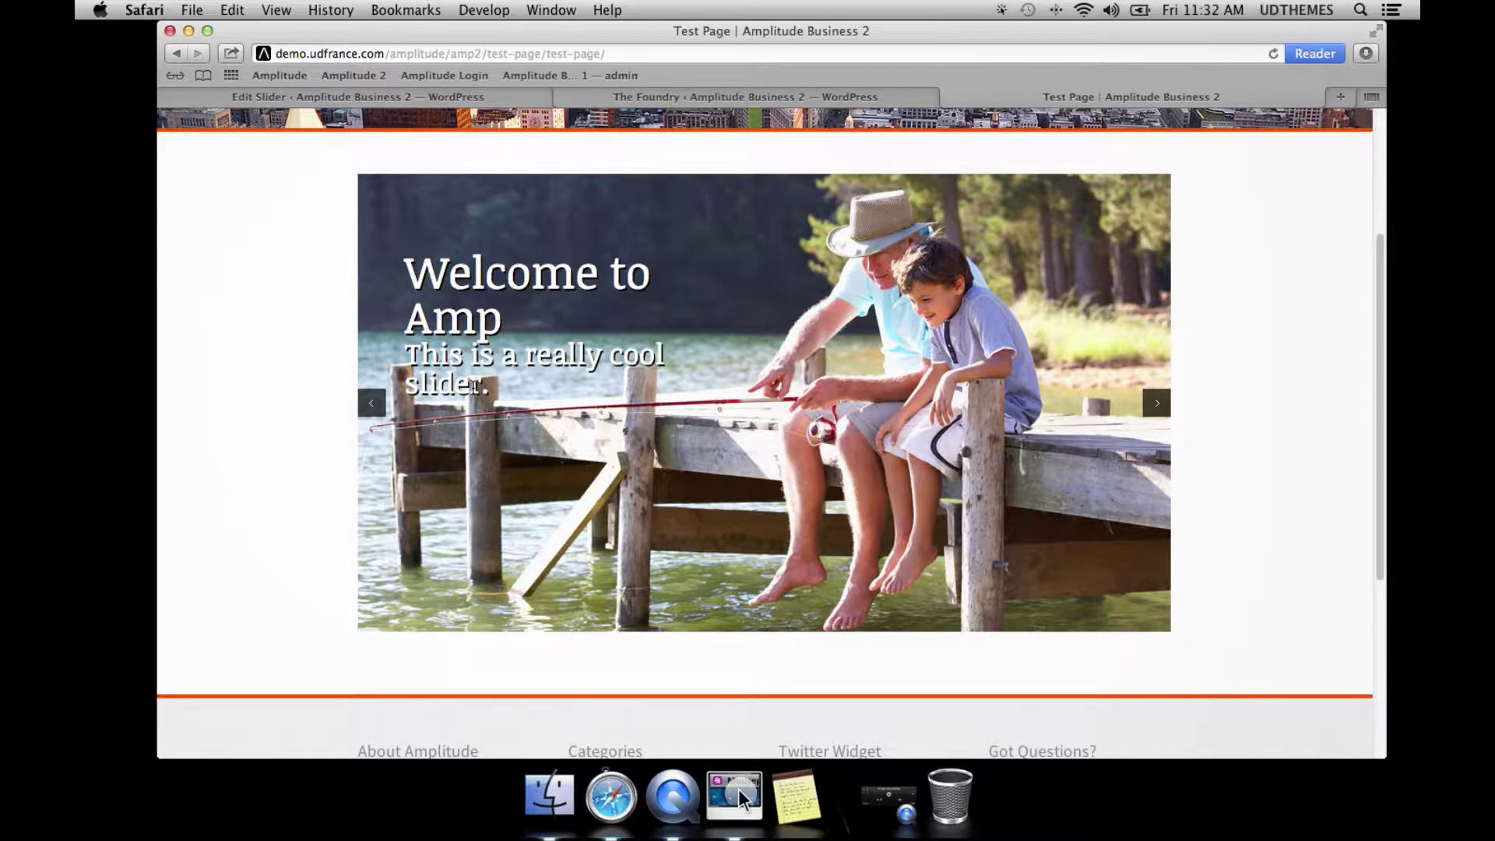
- Open the Foundry's appearance font settings and look over the "Impact" Caption Font & Sizes section, including its variation options
click(695, 98)
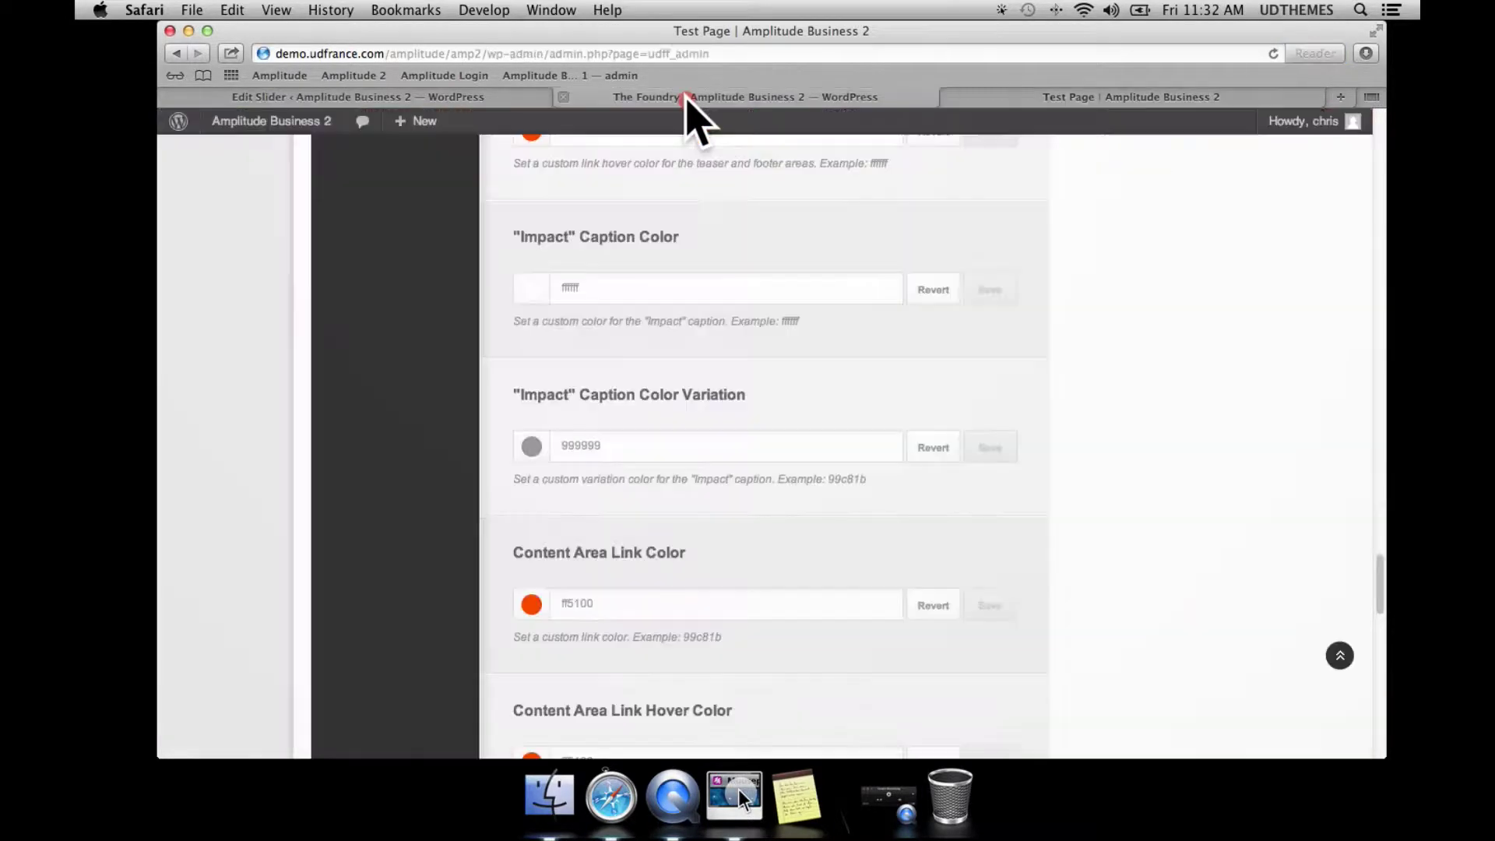
scroll(1161, 428, up, 15)
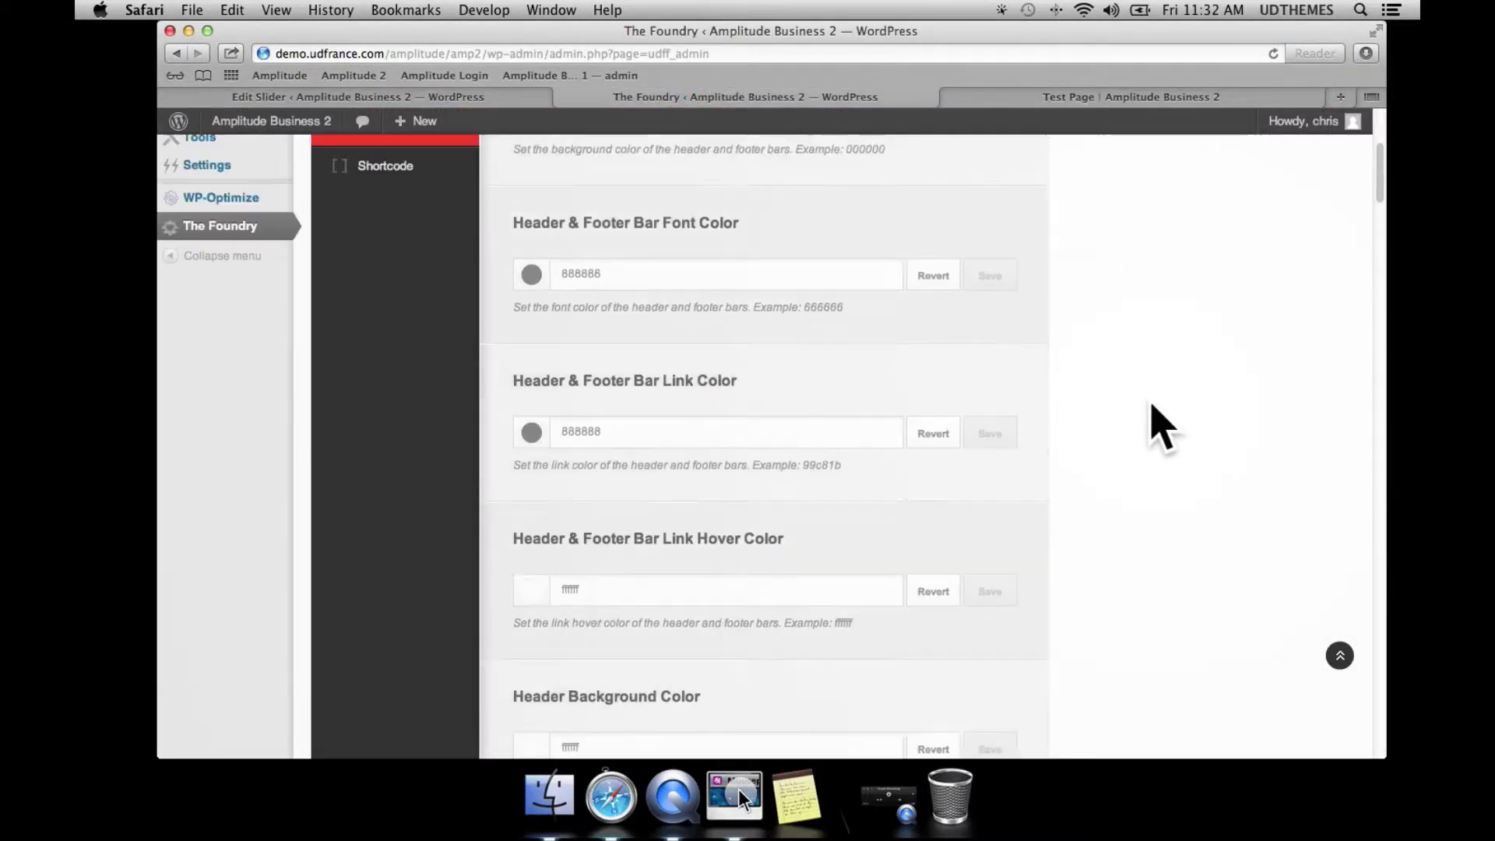
click(643, 346)
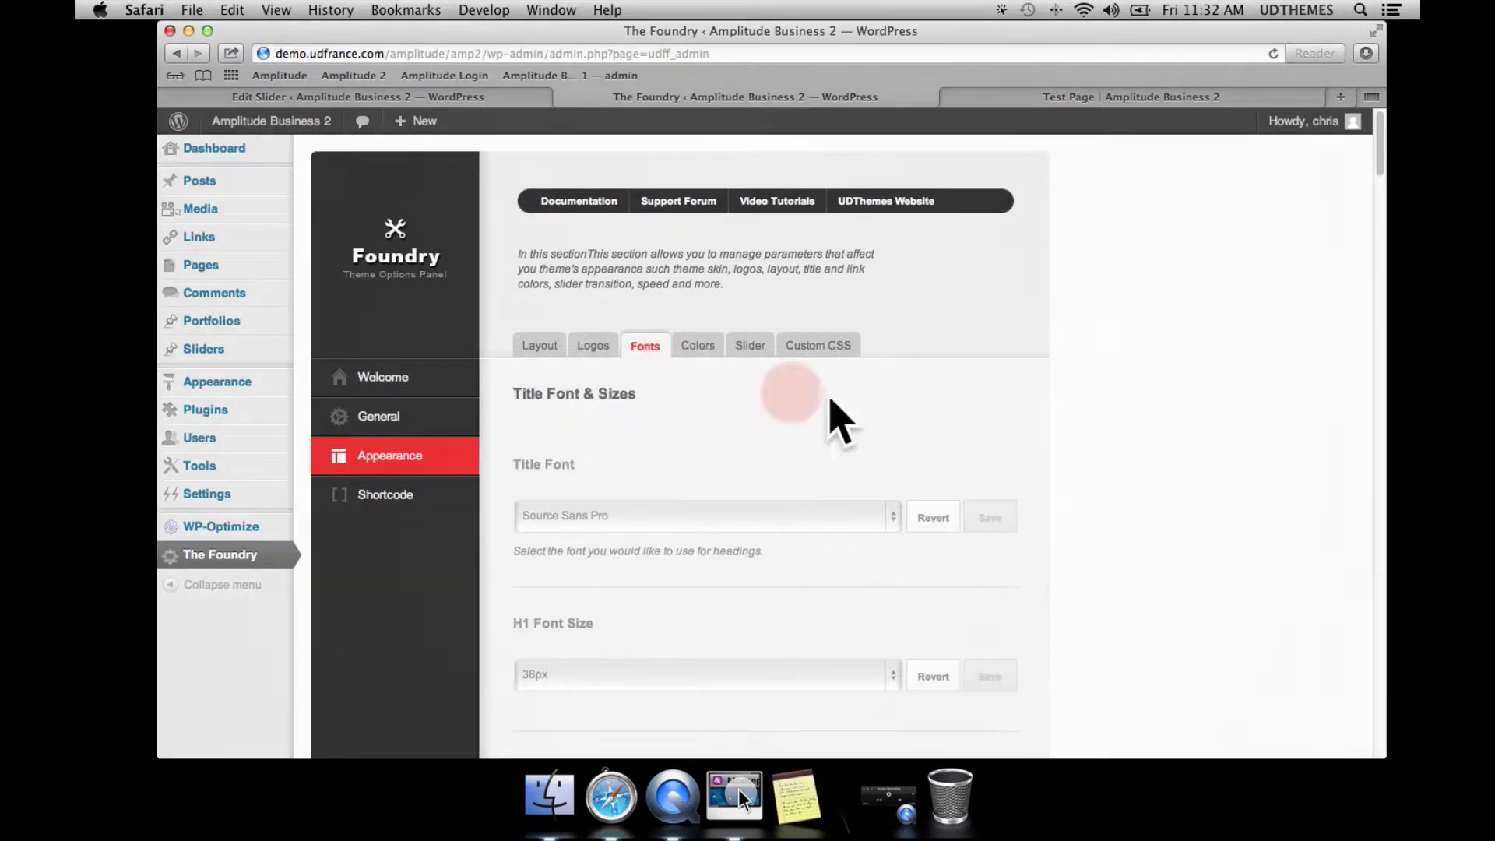
scroll(1060, 433, down, 1)
scroll(1060, 433, down, 15)
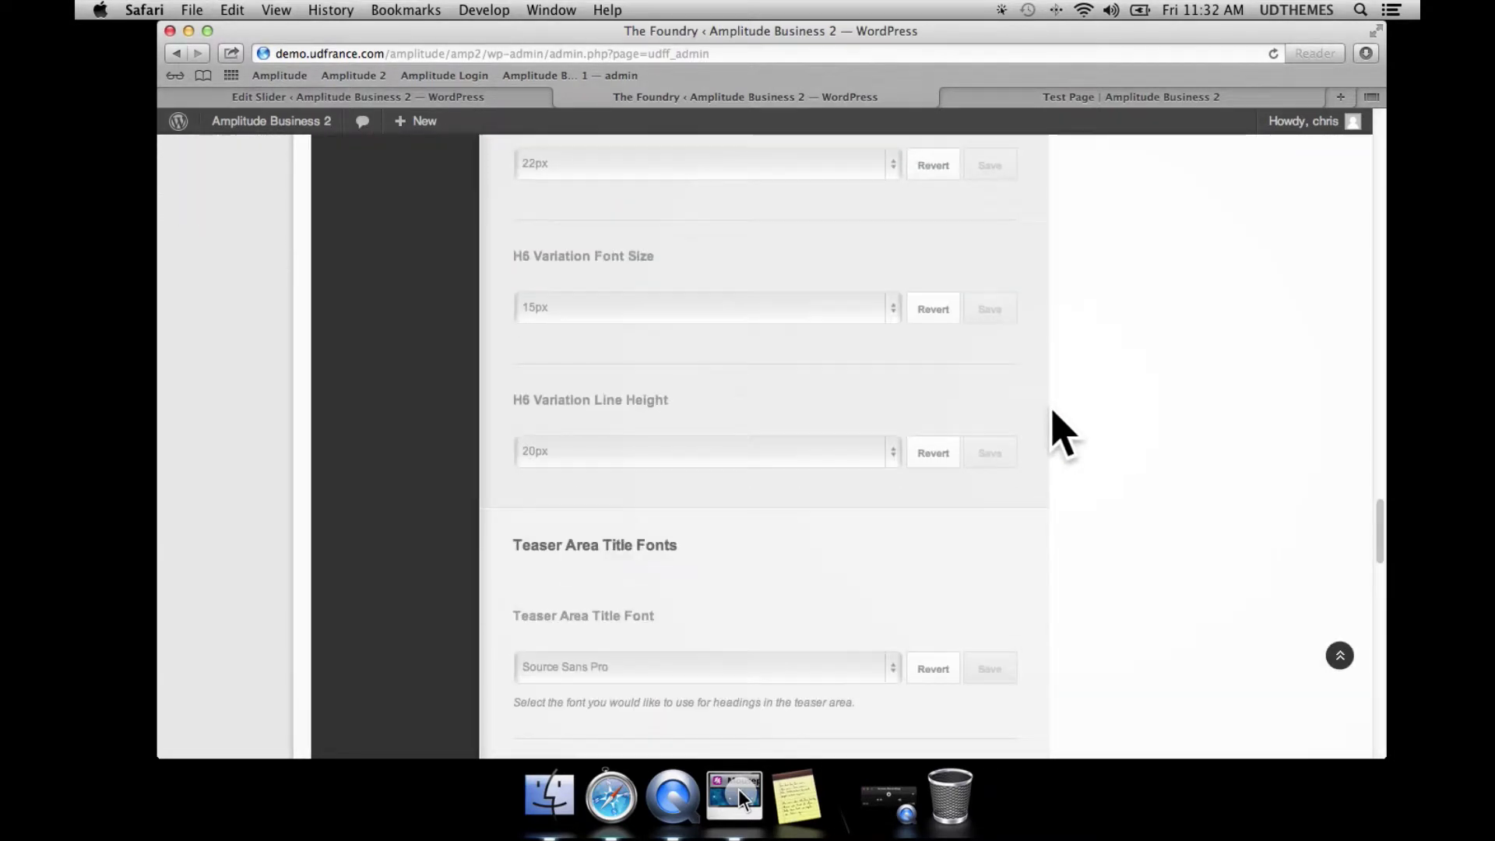
scroll(1063, 434, up, 2)
scroll(1060, 433, down, 10)
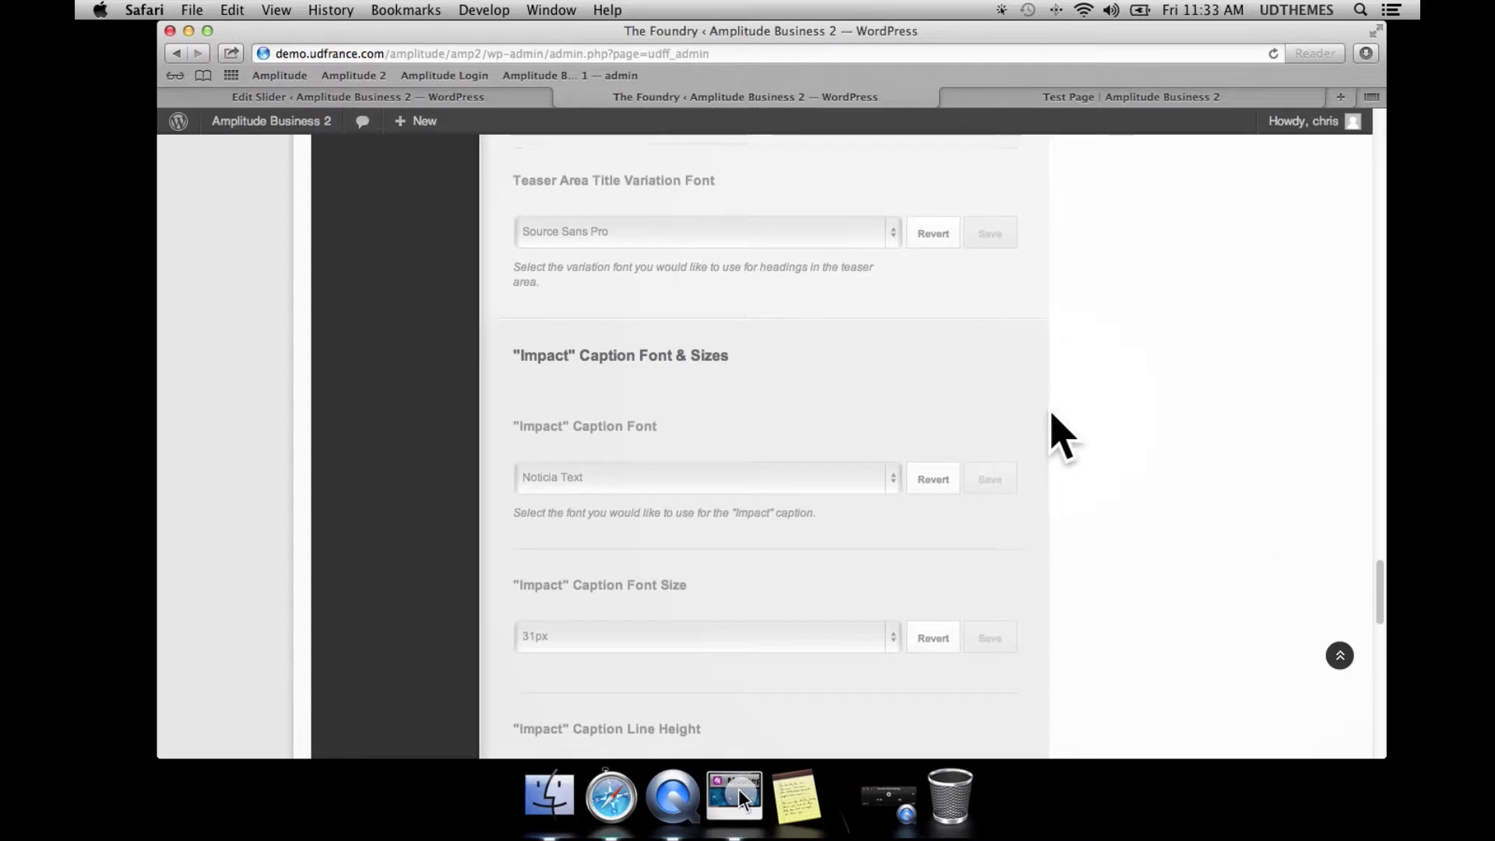
scroll(1060, 433, down, 4)
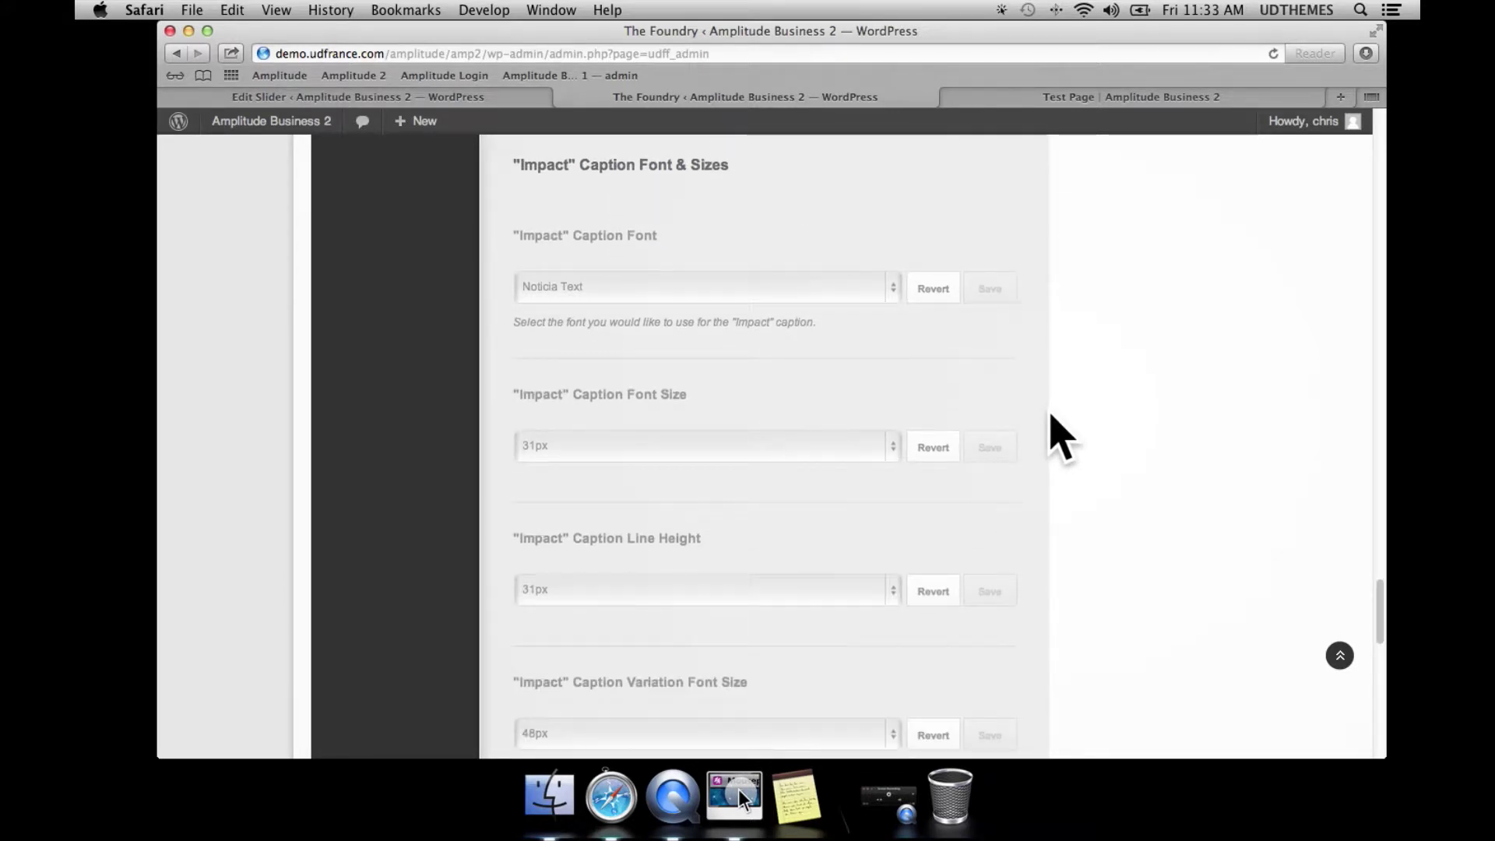
scroll(1119, 537, down, 4)
scroll(1117, 538, down, 12)
scroll(1113, 539, up, 1)
scroll(1119, 562, up, 2)
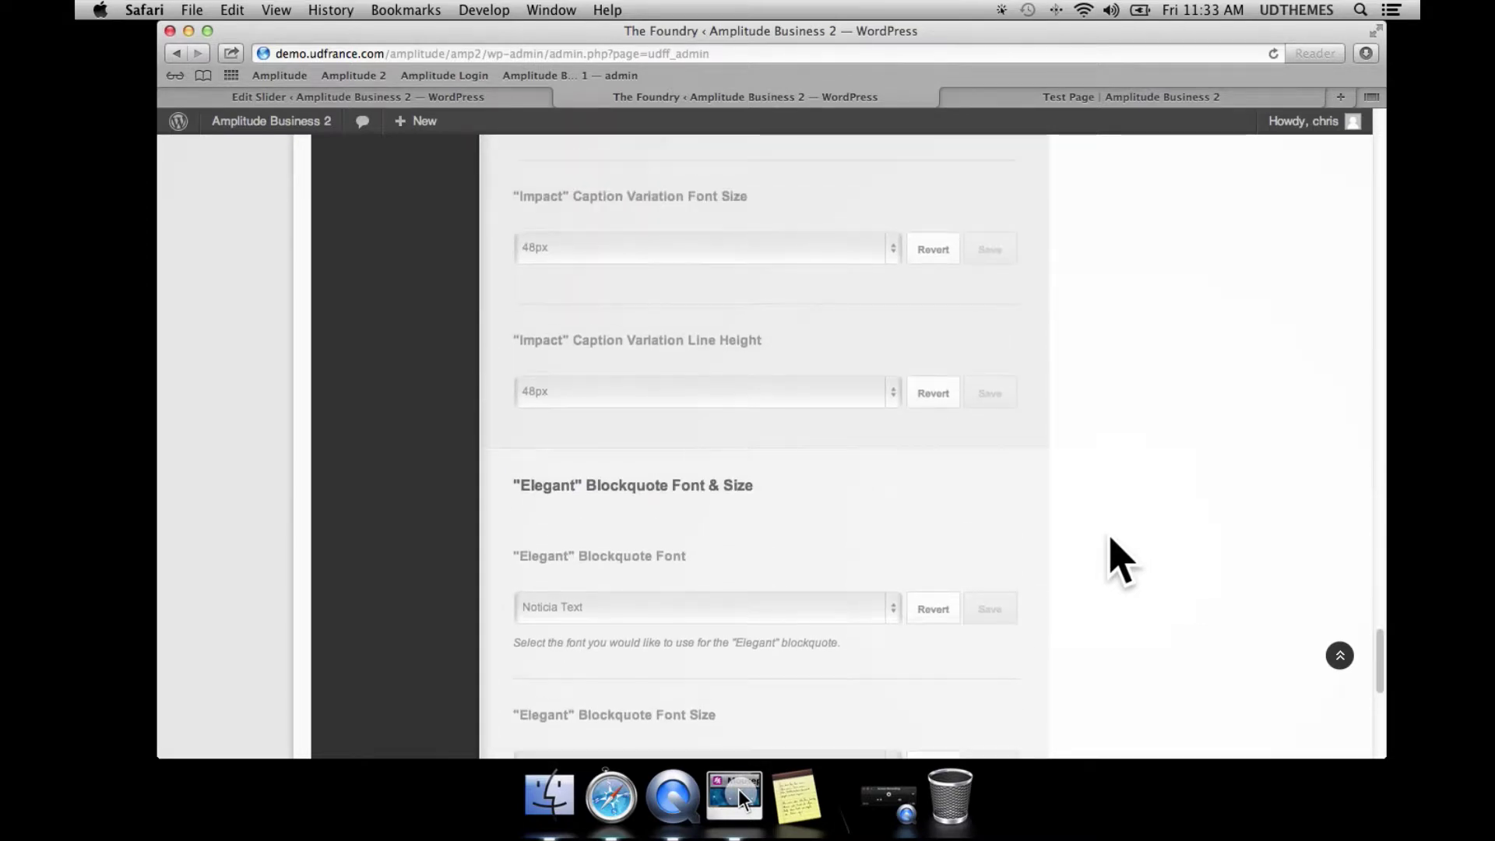
- Set both the "Impact" Caption Variation Font Size and Variation Line Height to 22px and save each setting
click(768, 251)
scroll(763, 195, up, 3)
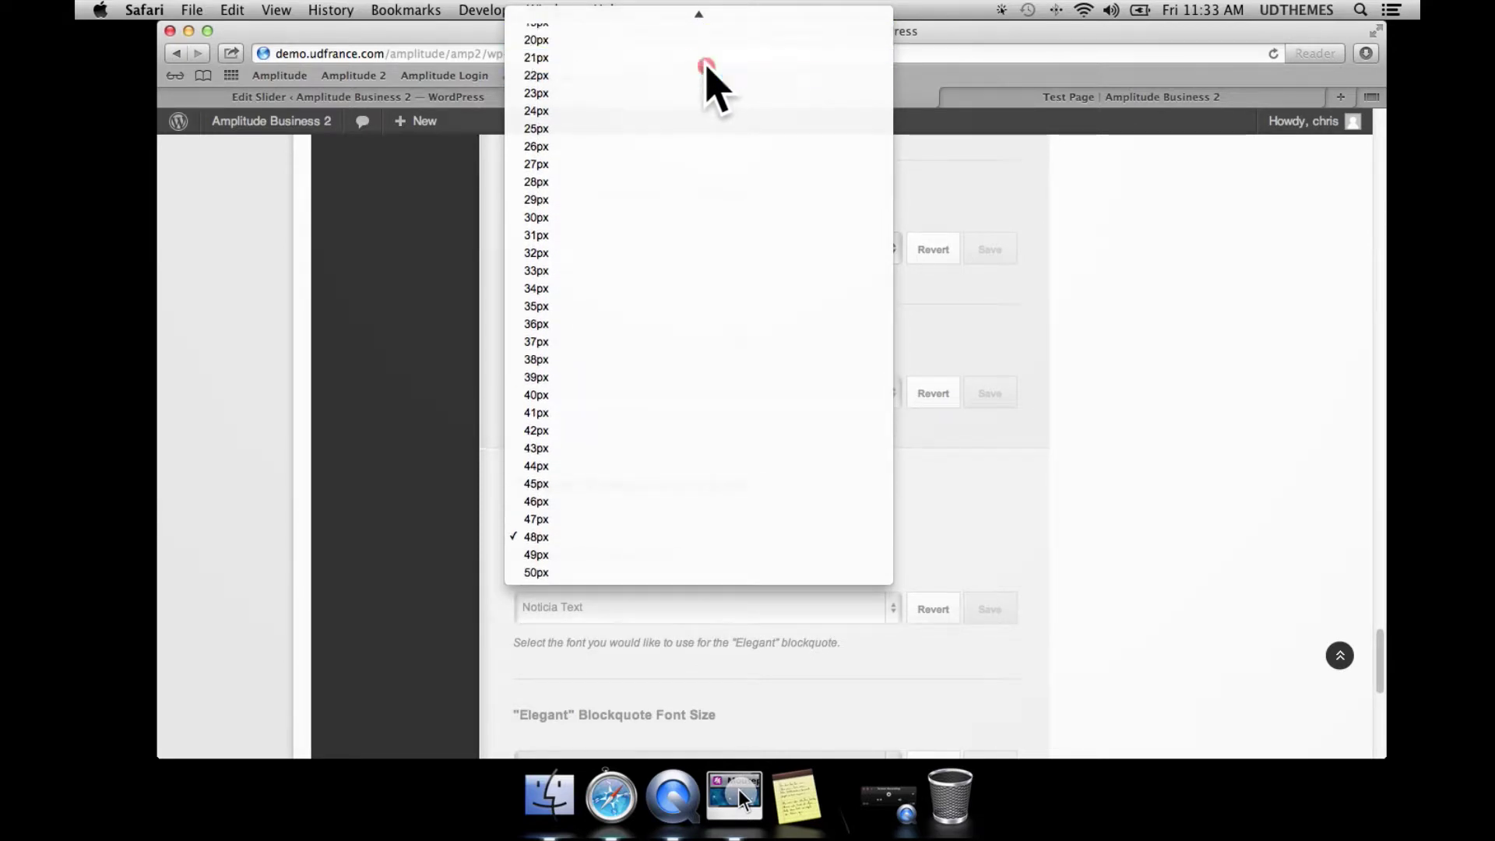
click(706, 66)
click(724, 391)
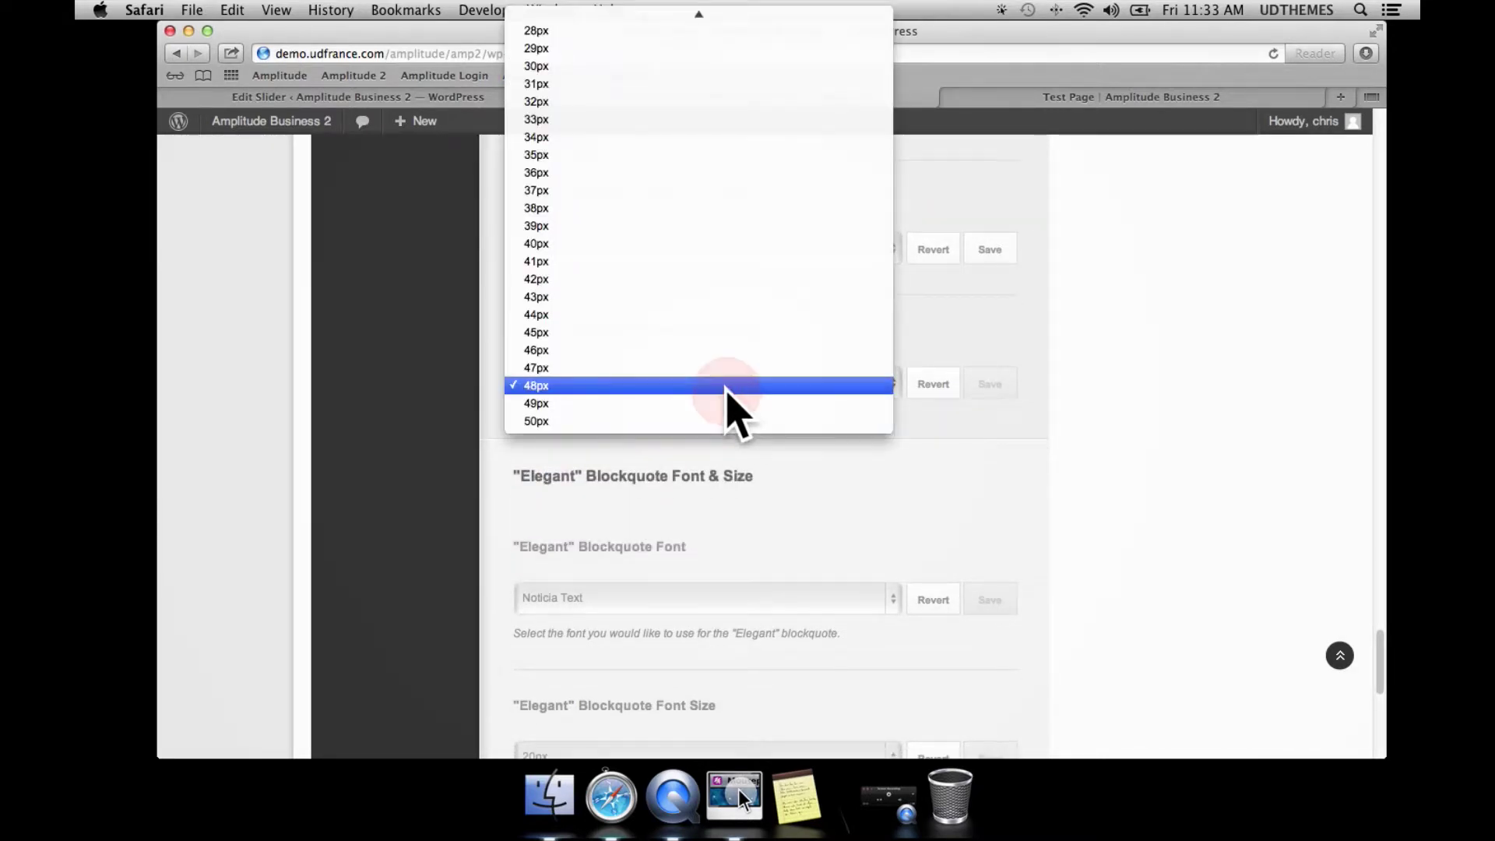
scroll(704, 140, up, 3)
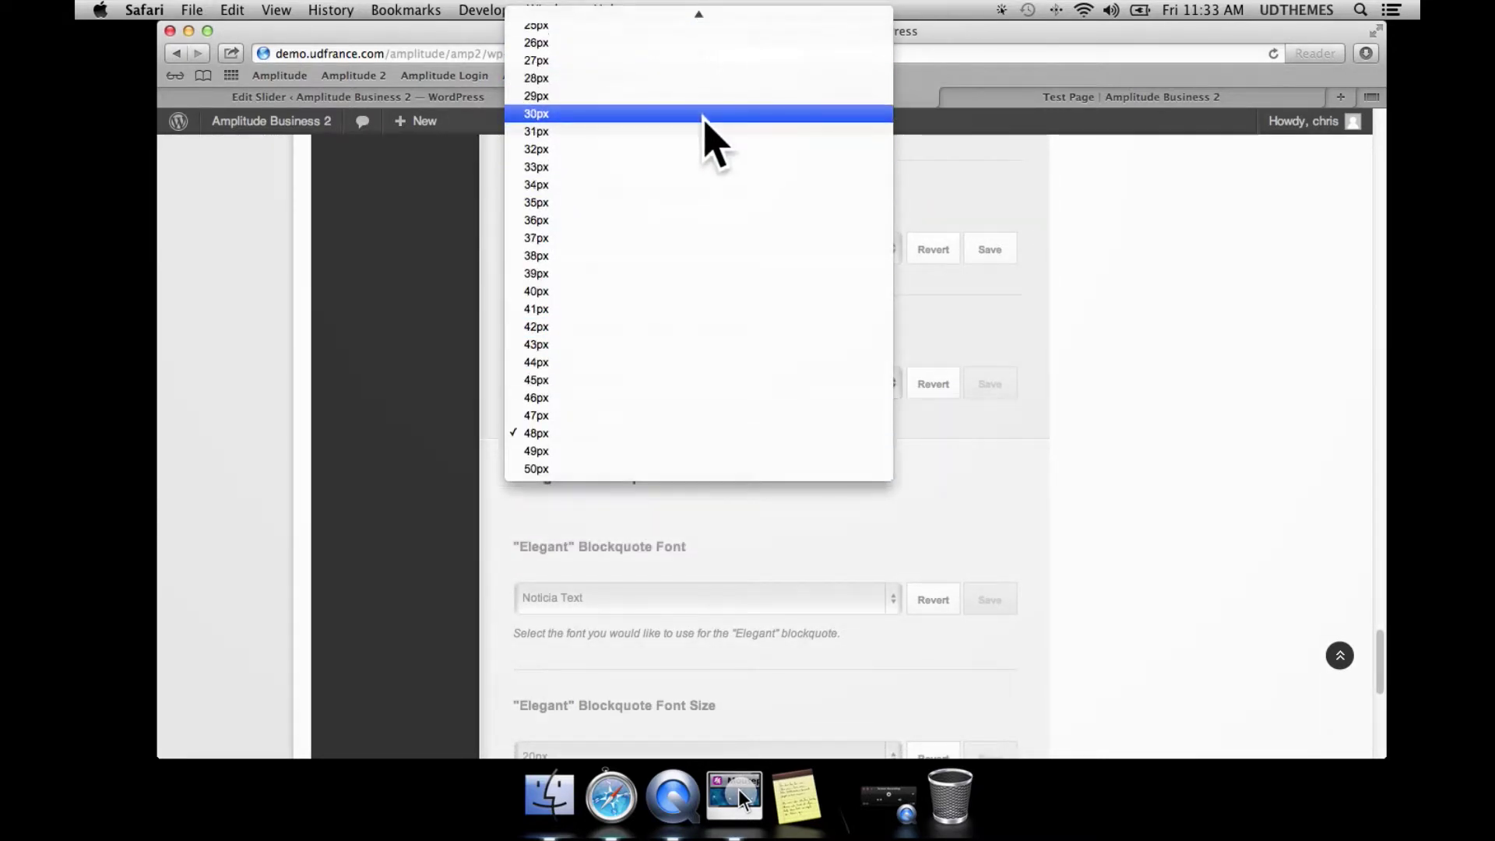
click(681, 68)
click(987, 385)
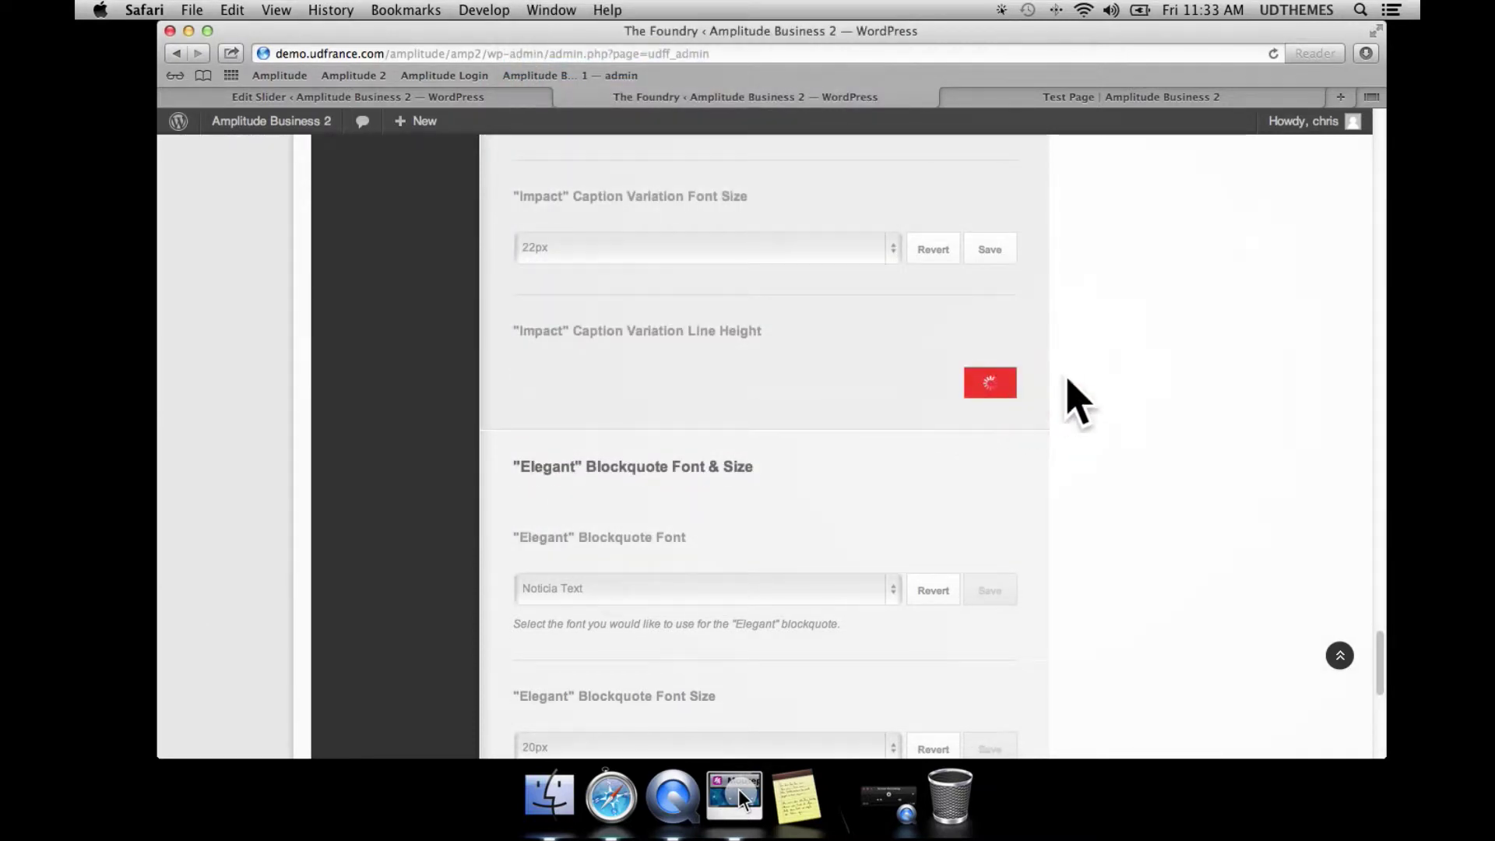
click(992, 251)
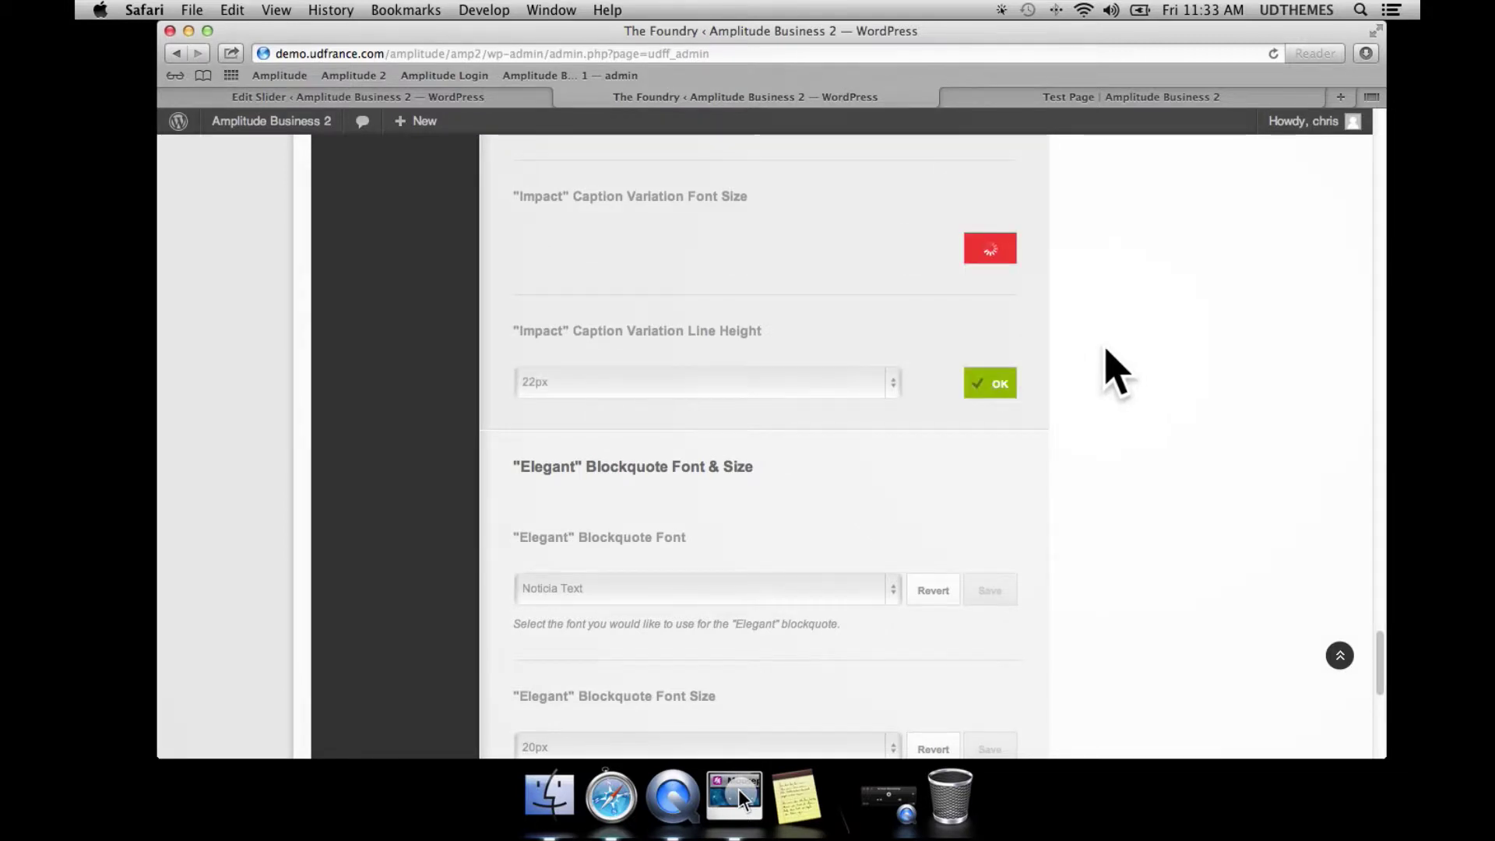
- Reload the test page and examine the size of the fishing slide's variation caption text
click(1046, 99)
click(1272, 53)
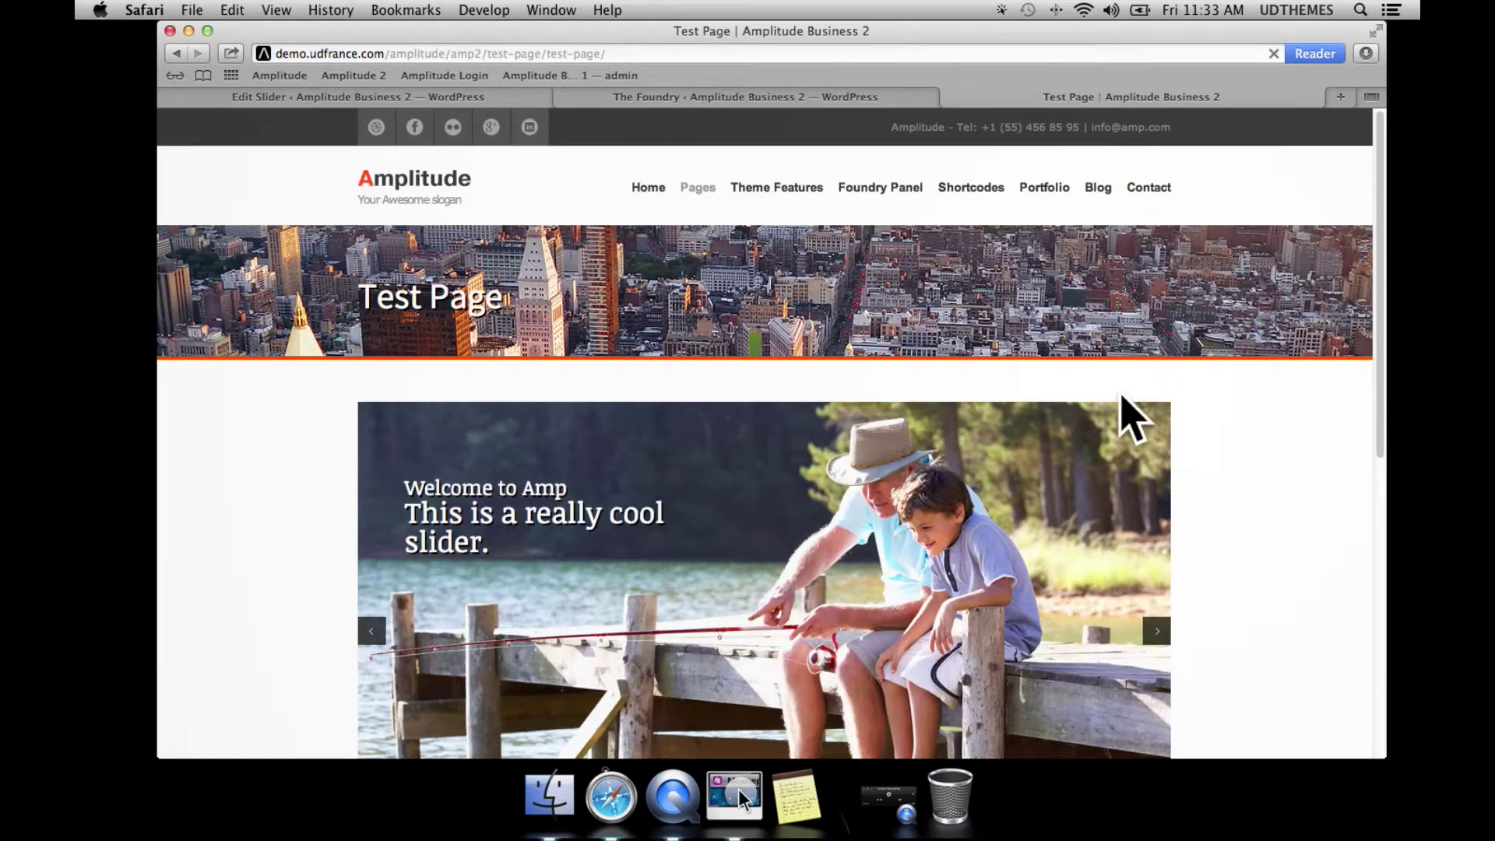
scroll(1135, 418, down, 3)
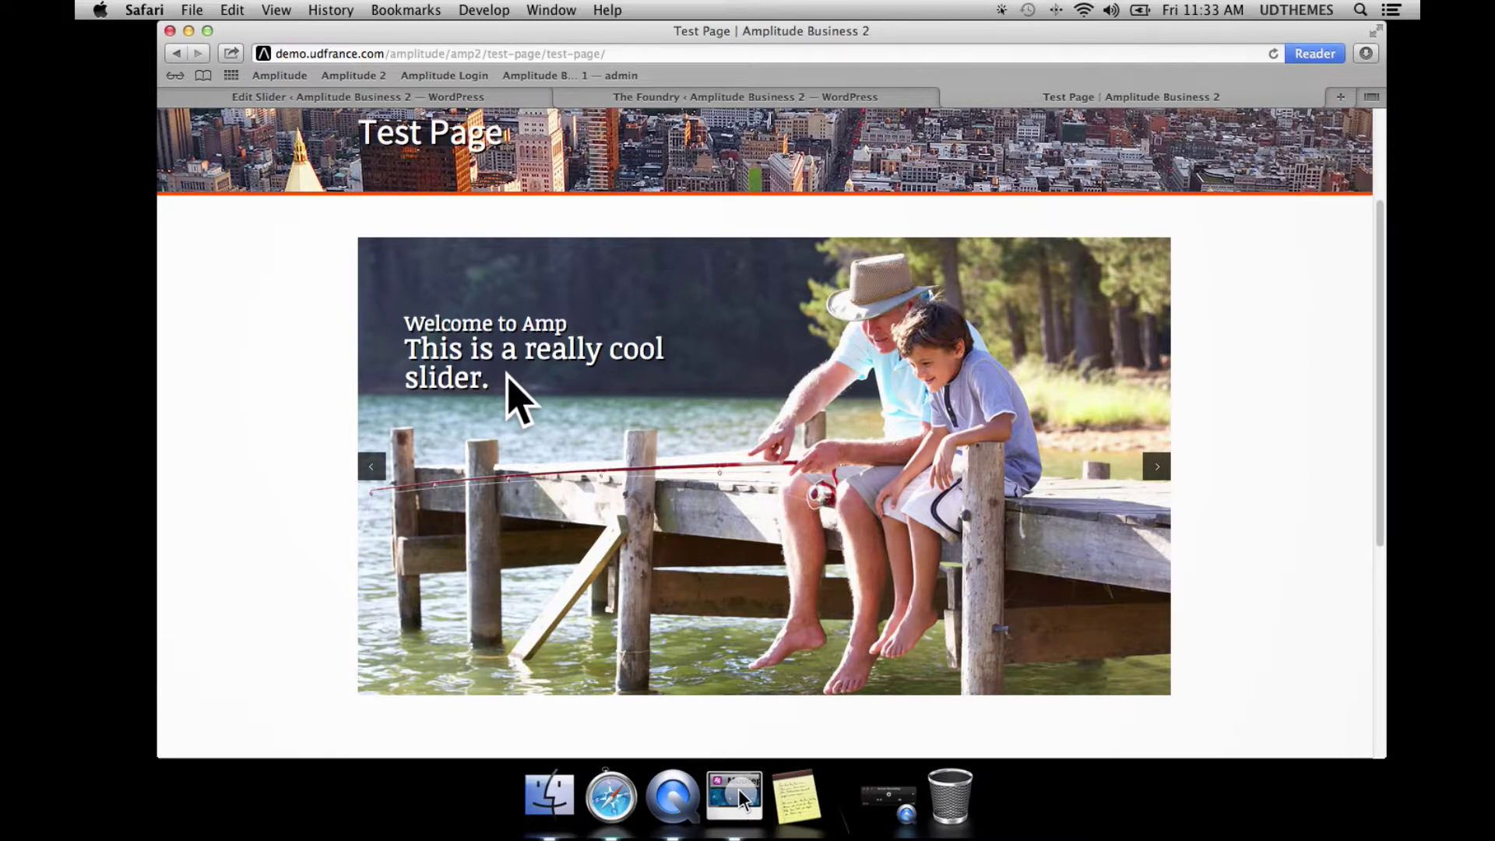
- In the Foundry, set the "Impact" Caption Variation Font Size and Variation Line Height to 40px and save both
click(775, 97)
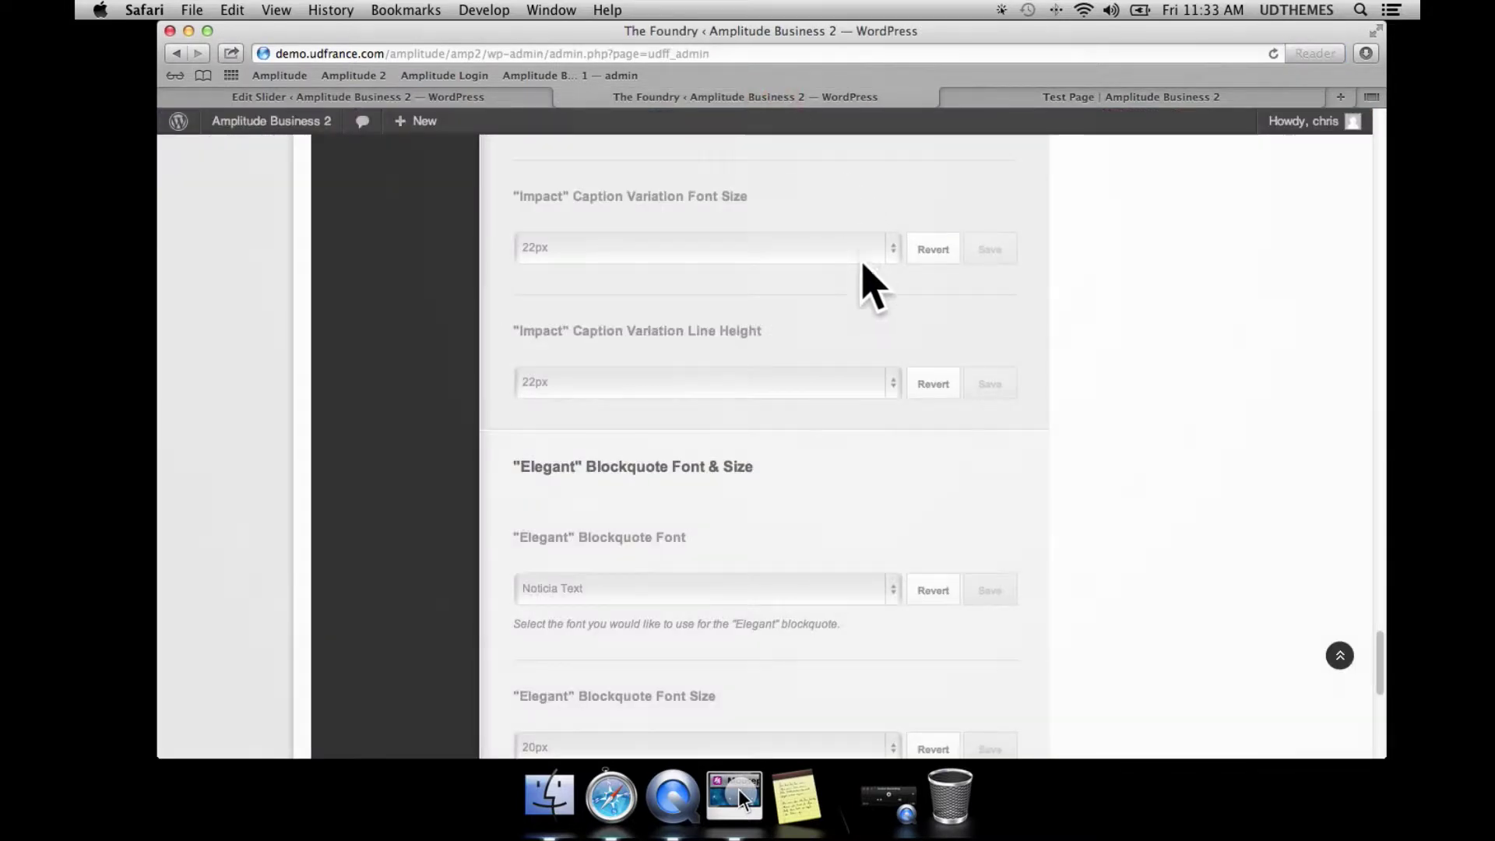
click(736, 237)
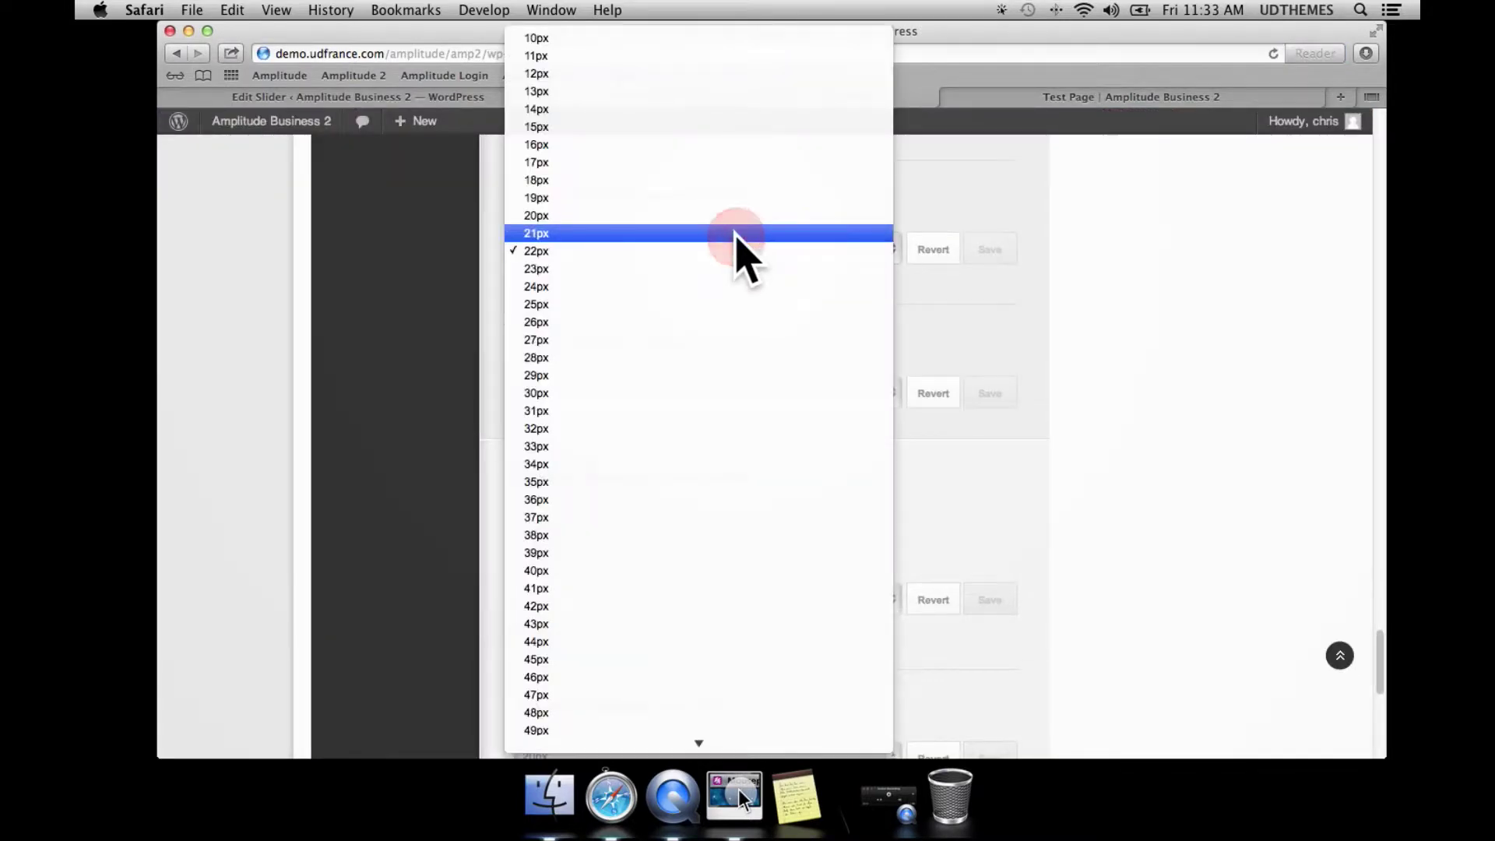
click(603, 572)
click(705, 393)
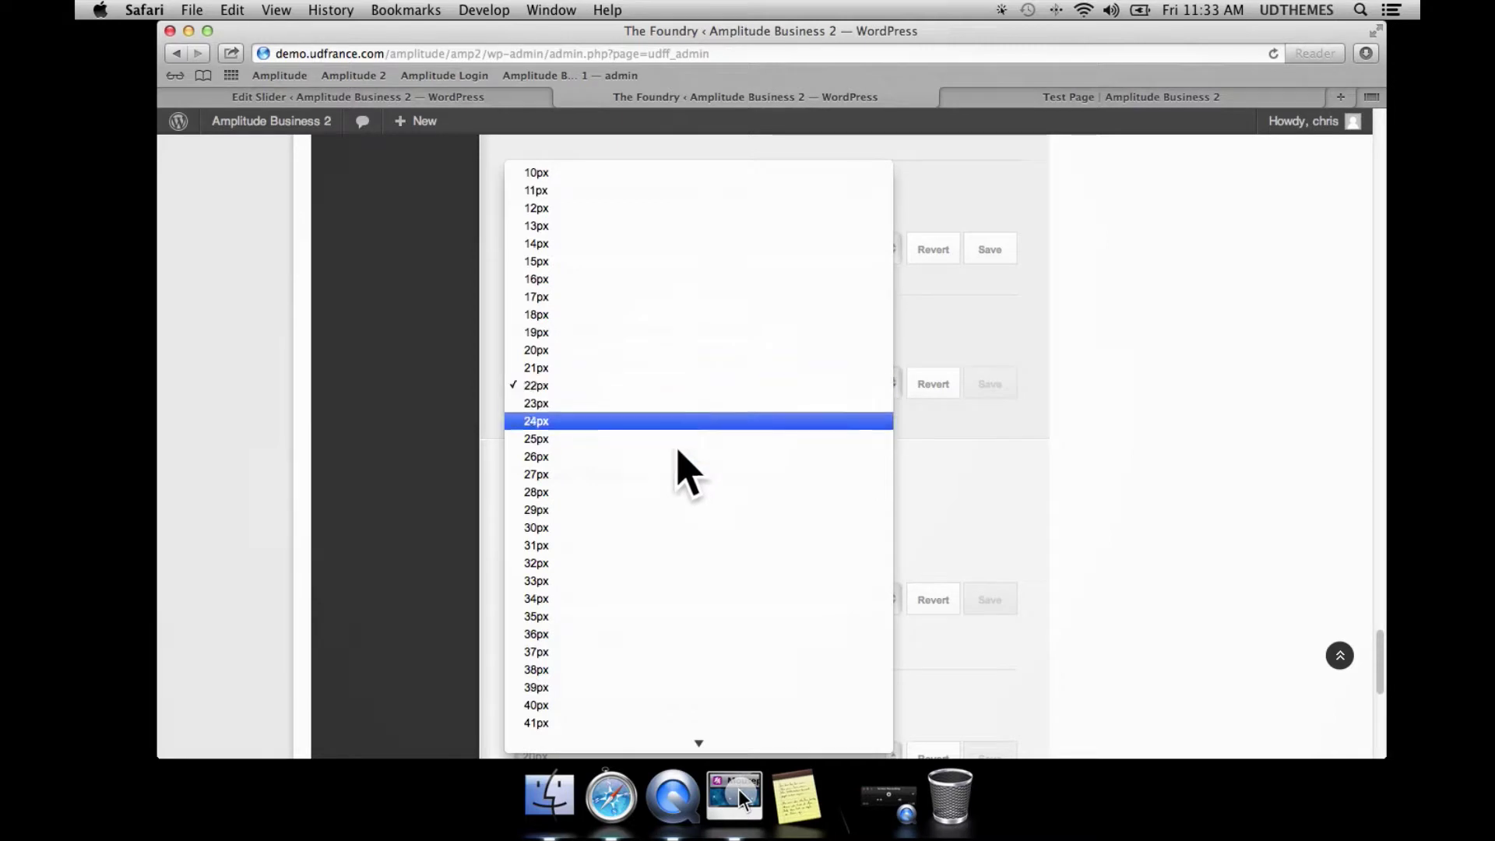
click(573, 704)
click(988, 383)
click(996, 250)
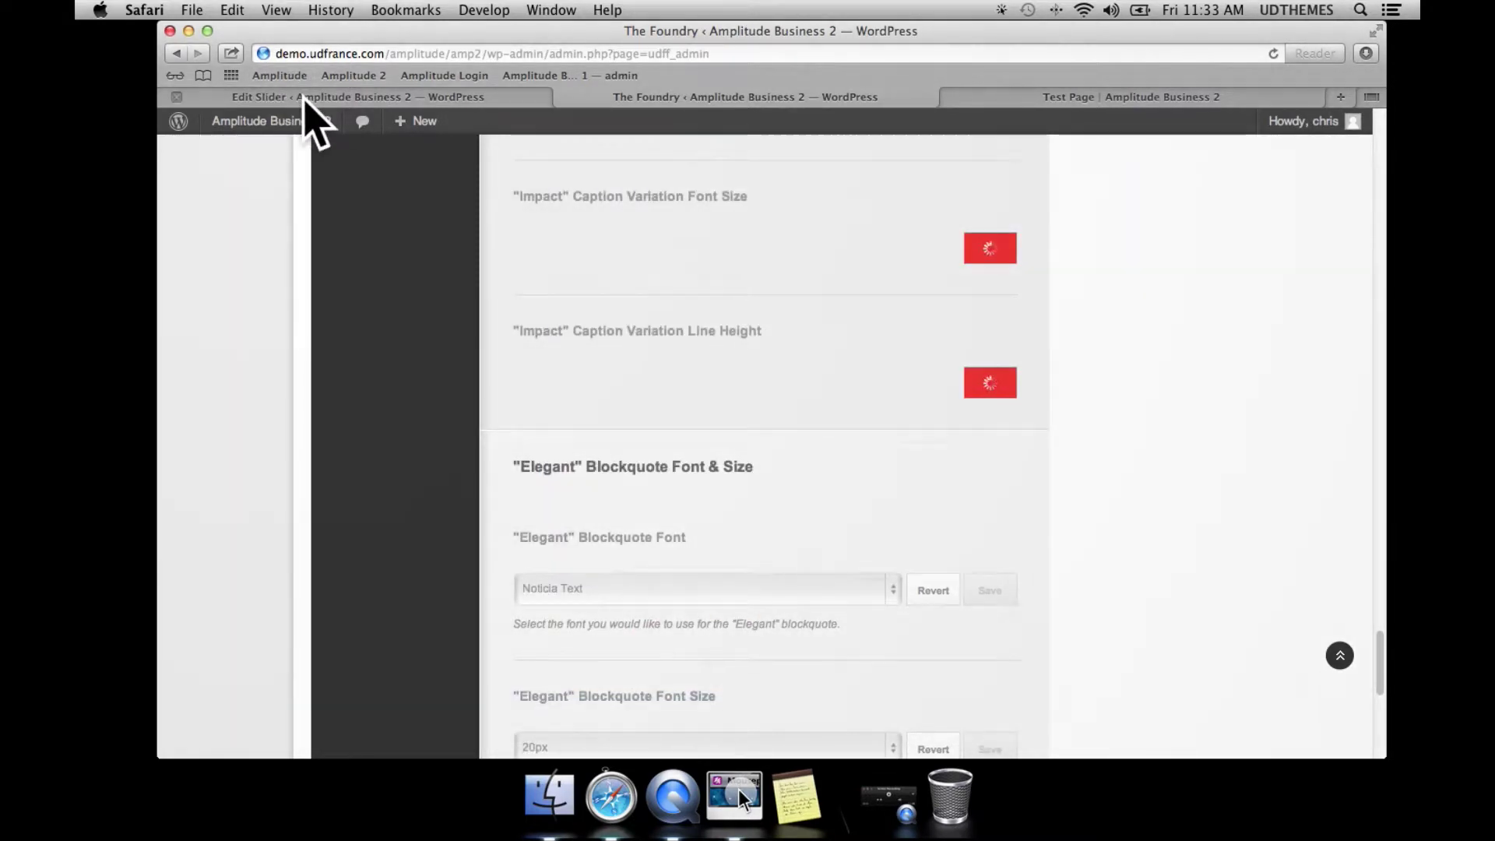
- In the test slider's fishing-small caption, change the span class to impact_variation_colored and save all gallery changes
click(307, 97)
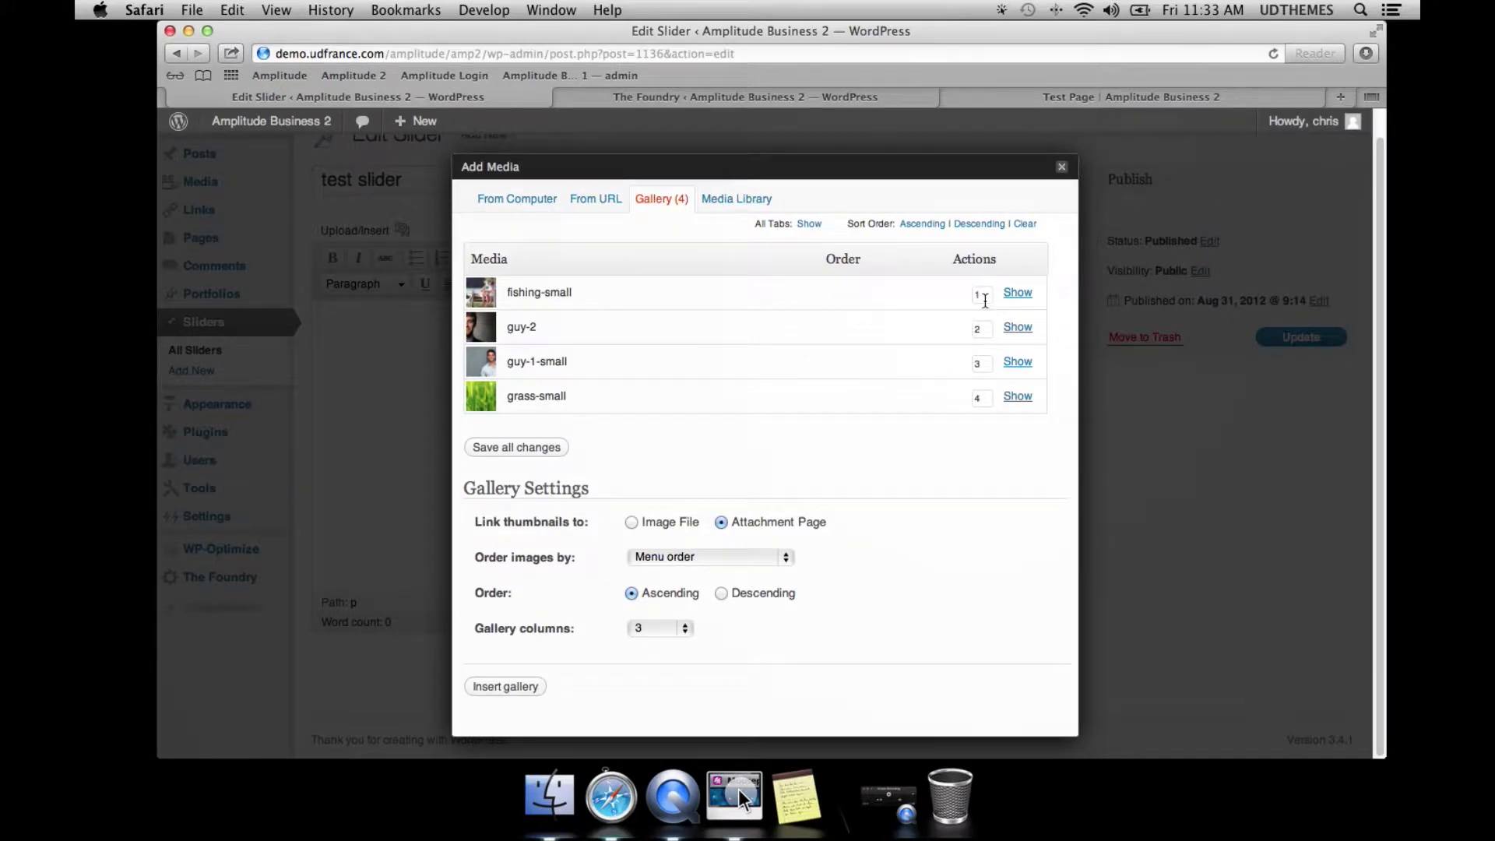
click(1016, 293)
scroll(1004, 327, down, 3)
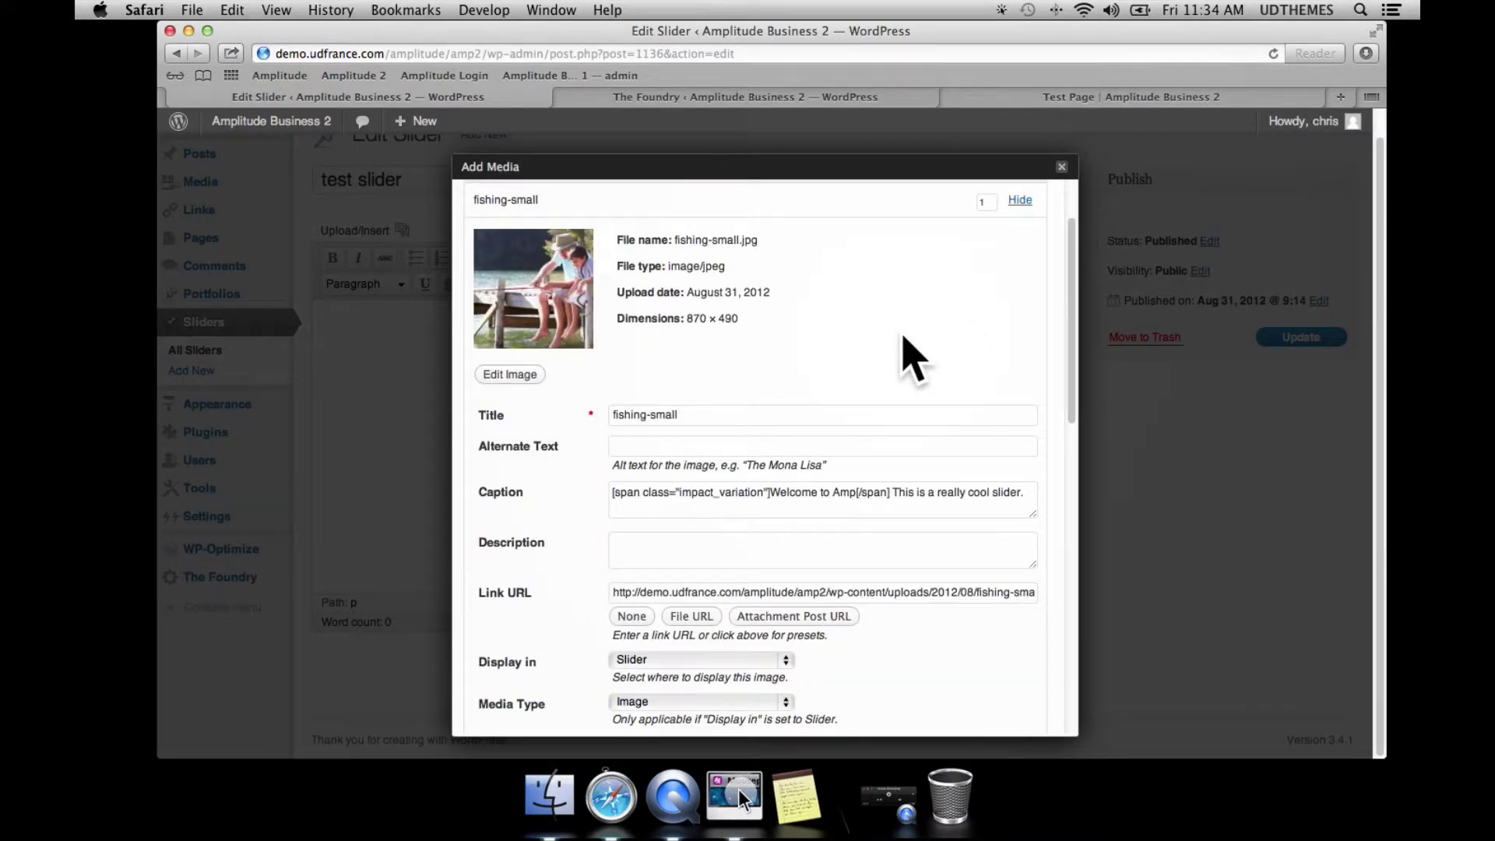
scroll(914, 358, down, 1)
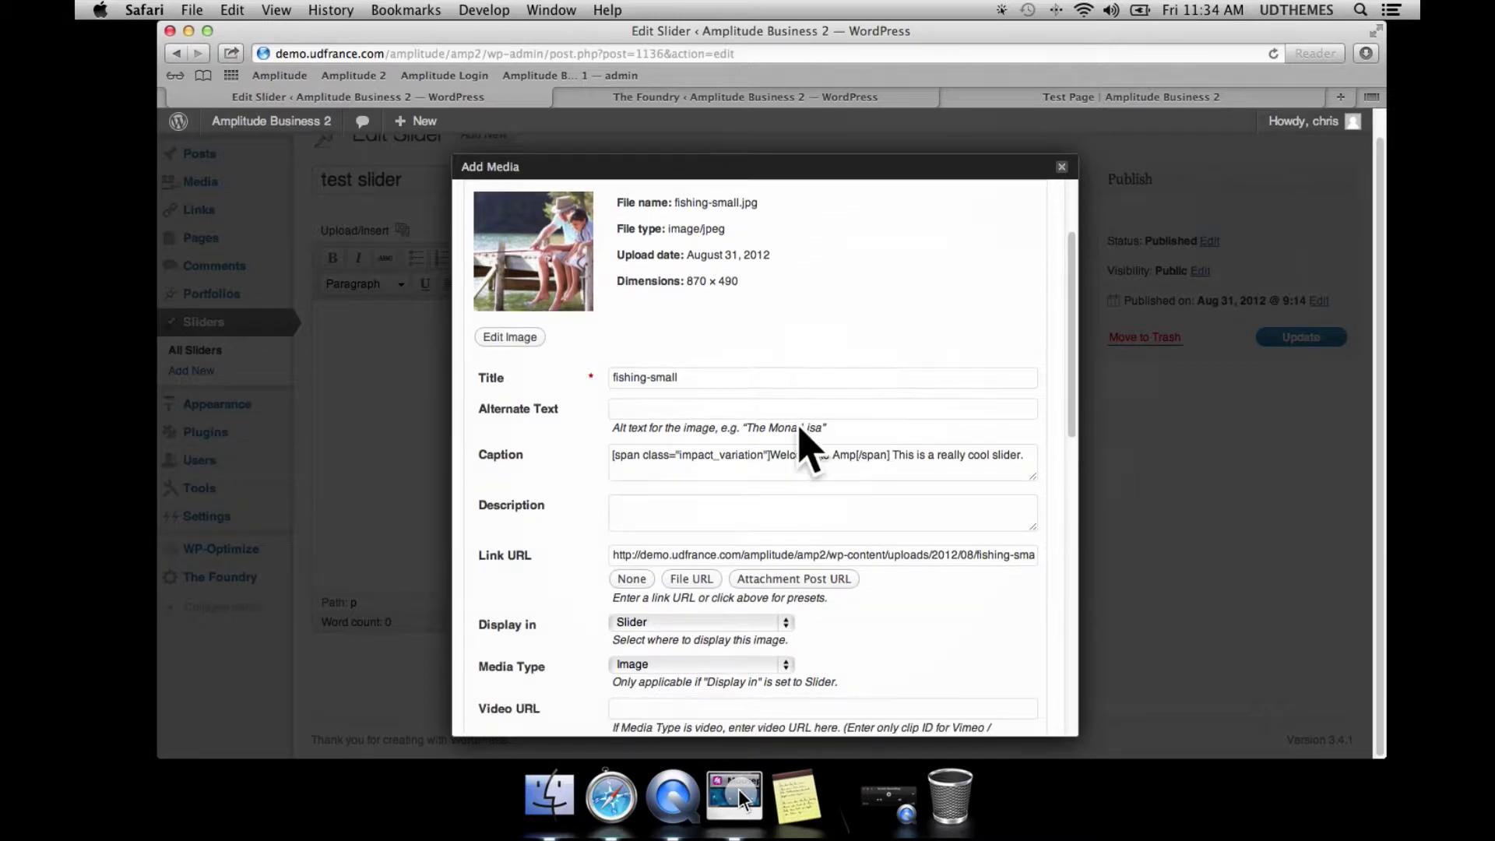
click(767, 454)
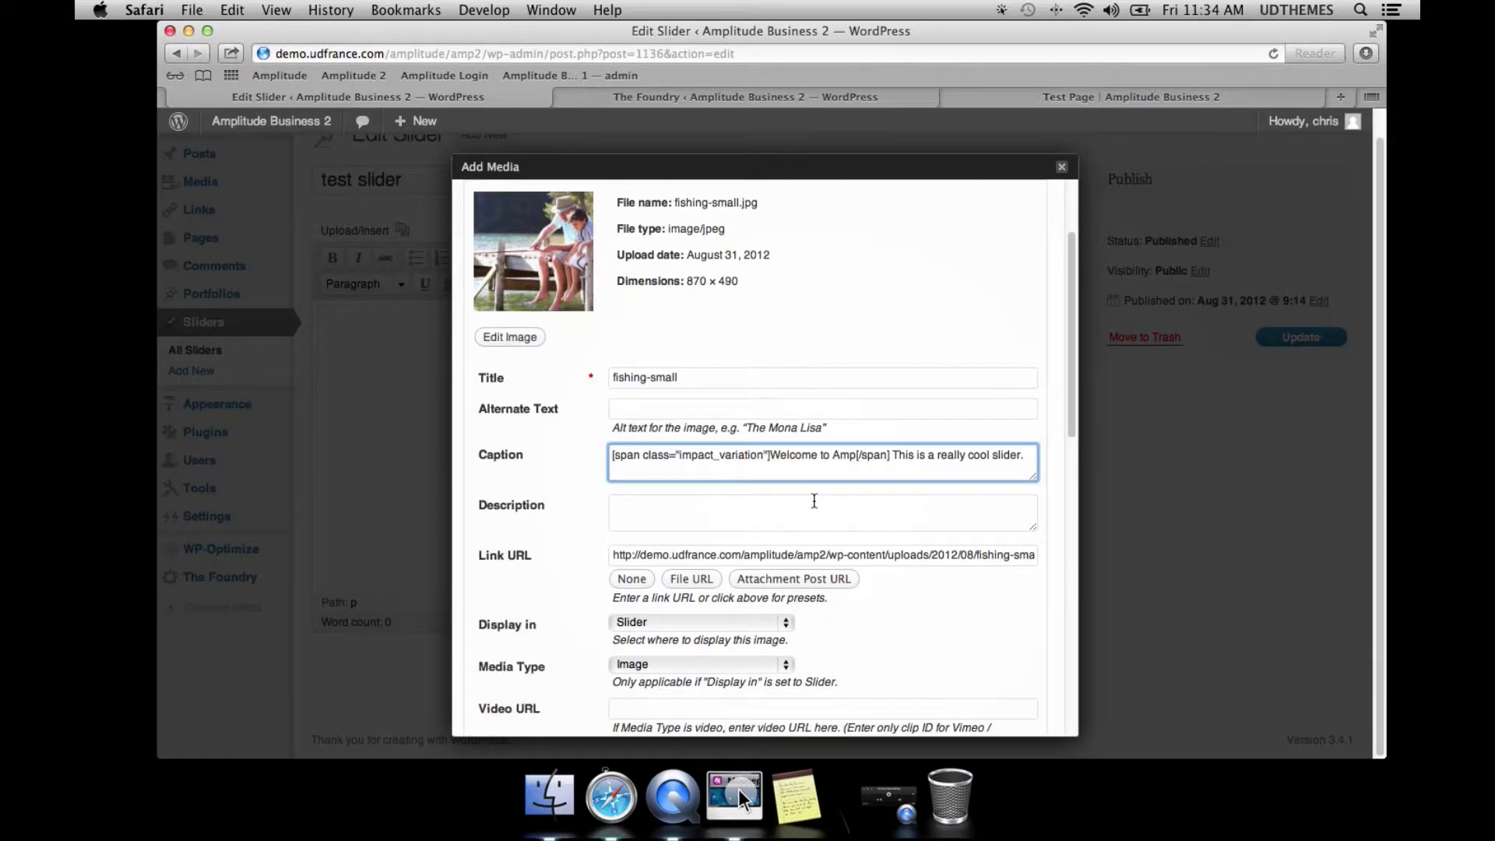
text(_)
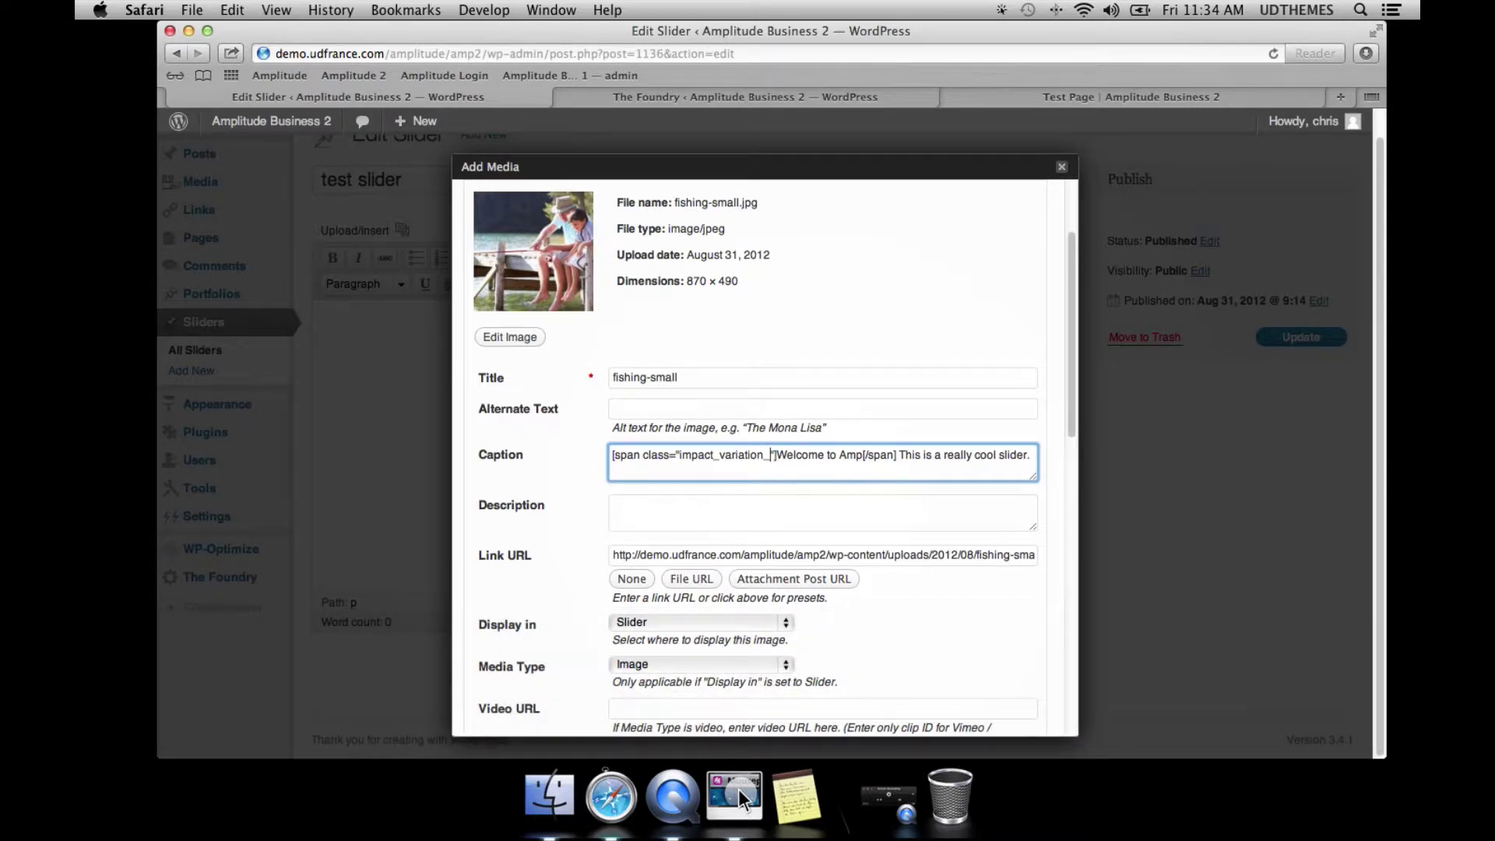
text(c)
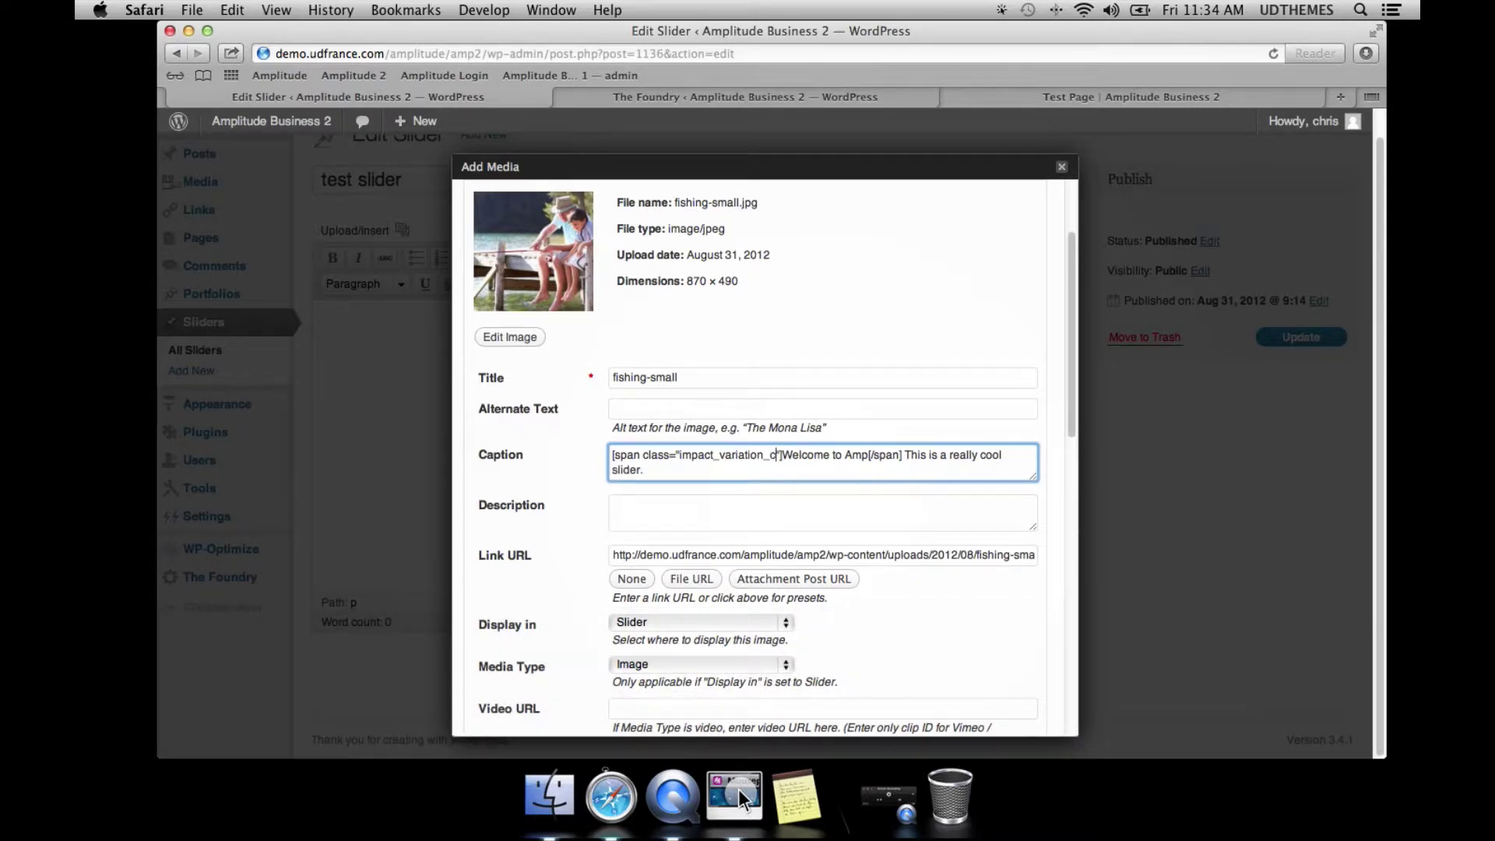
text(olored)
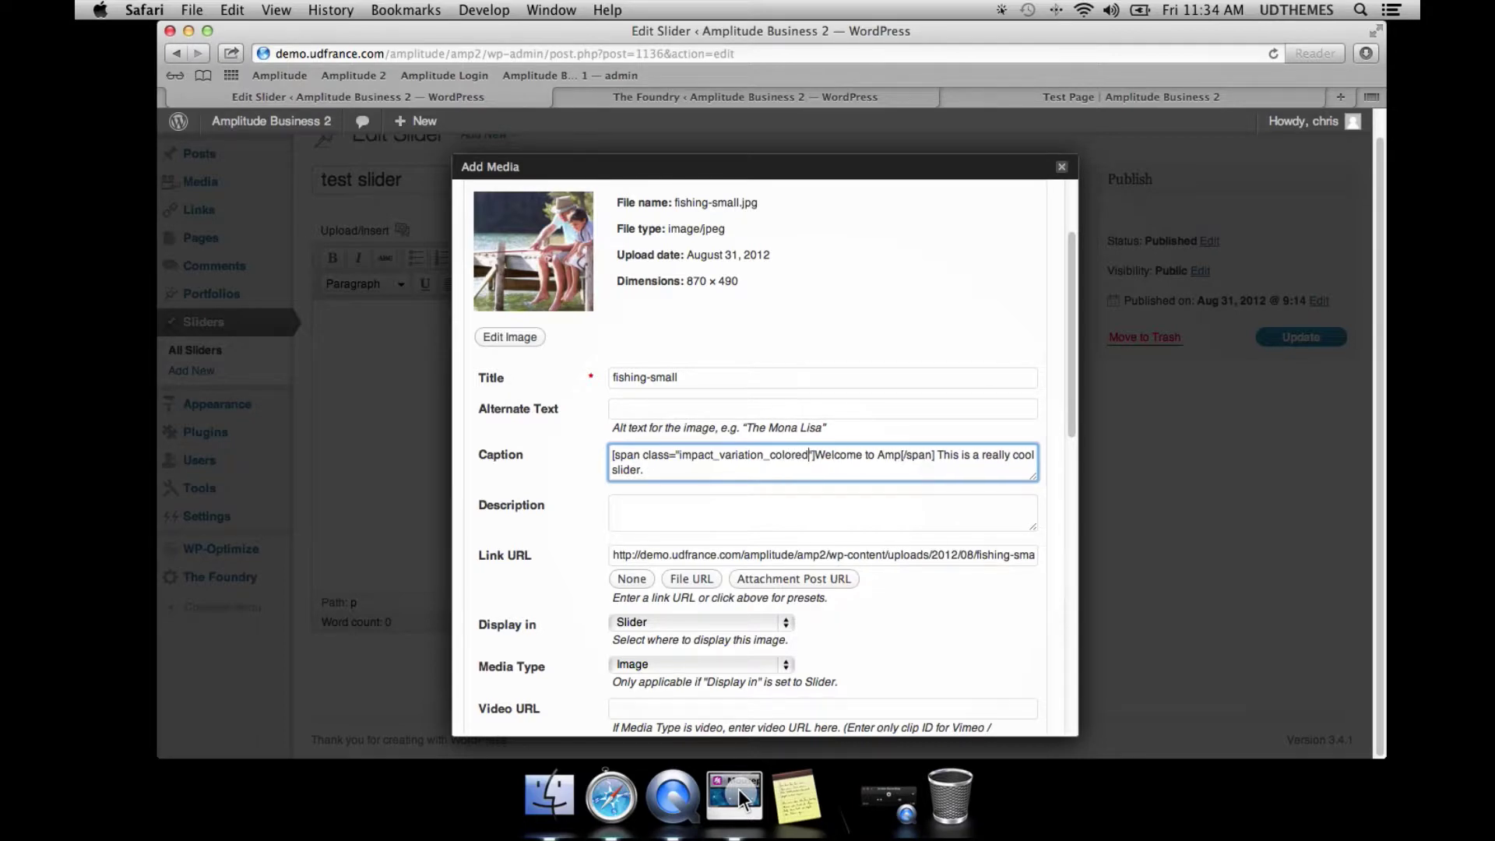
scroll(829, 450, down, 15)
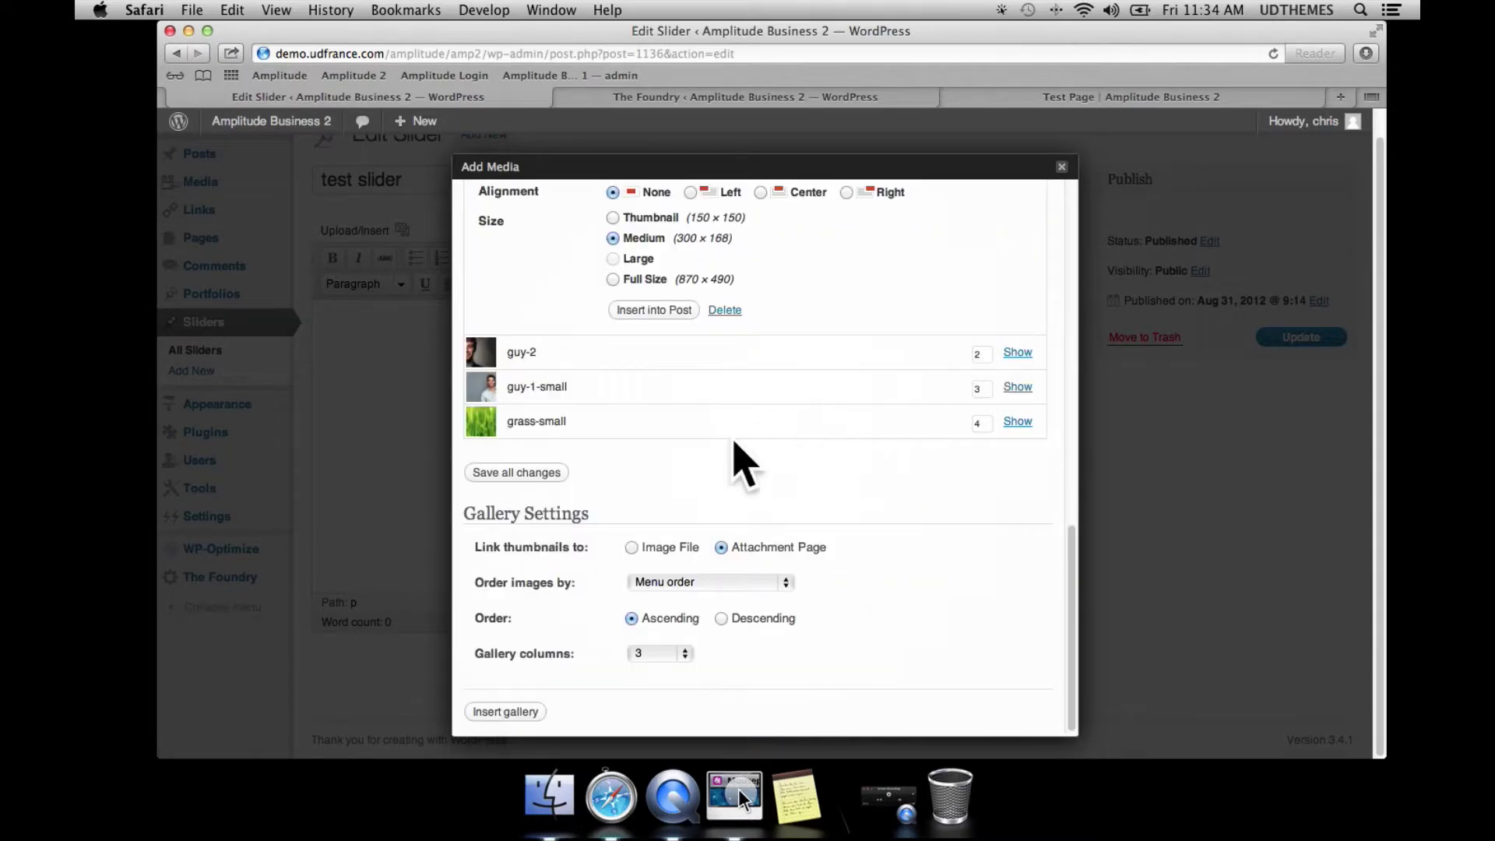
click(802, 471)
- Reload the test page and examine the colour and size of the fishing slide's caption
click(1133, 97)
click(1273, 53)
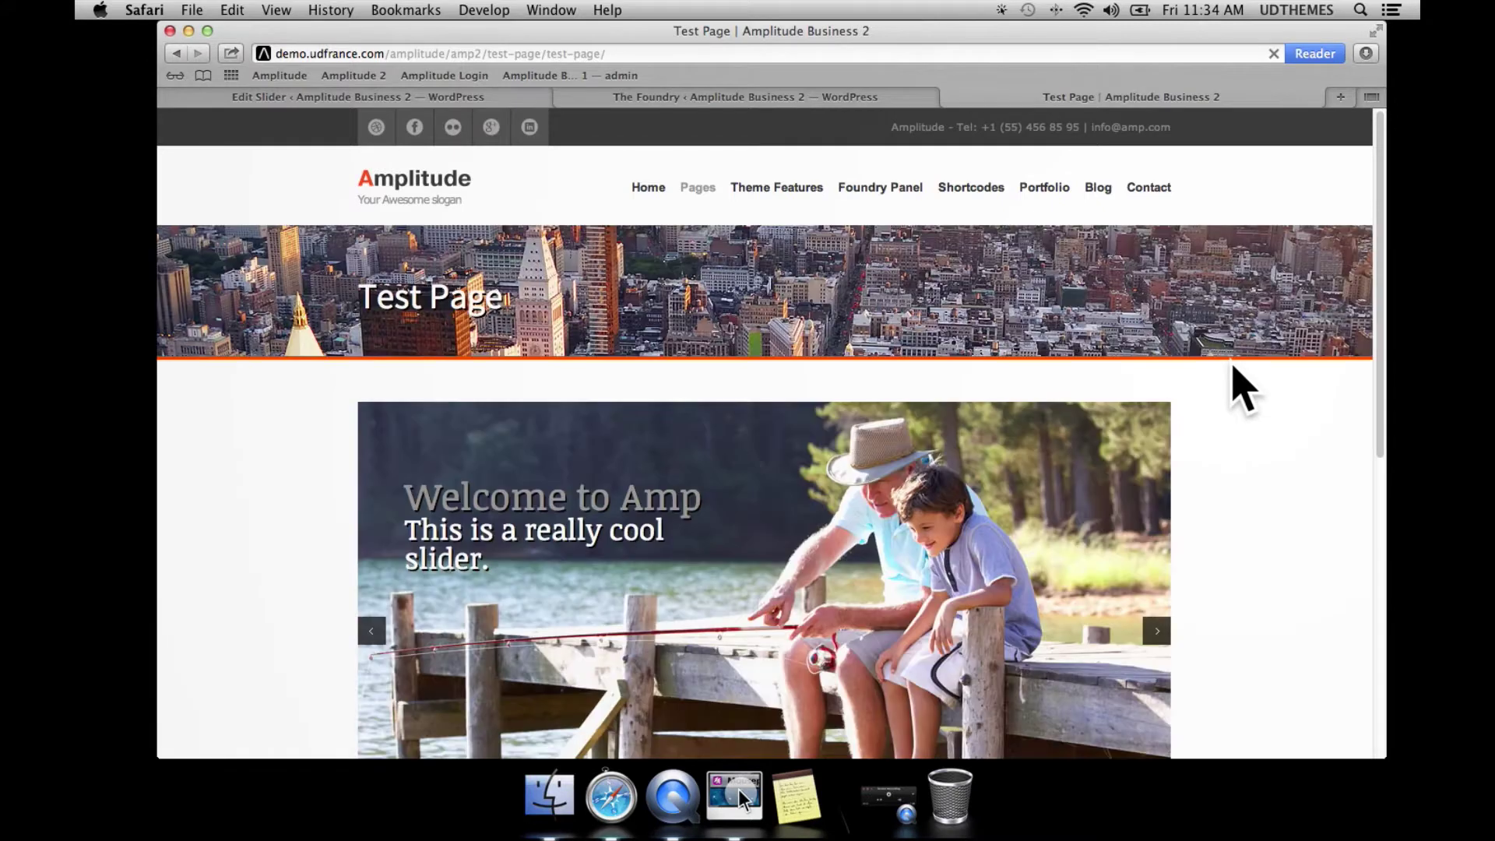
scroll(1237, 377, down, 3)
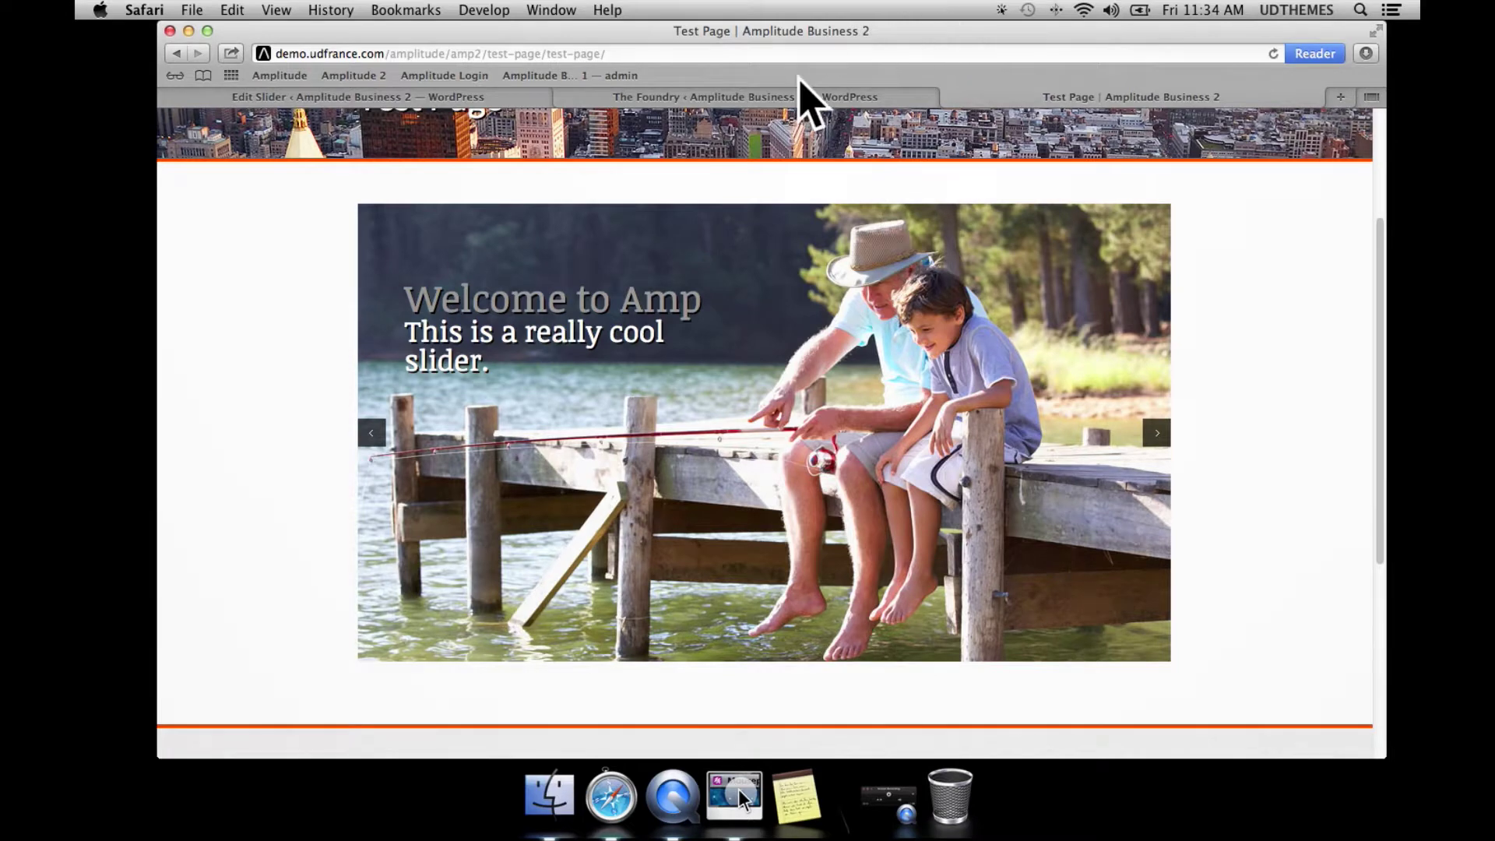
- Set the fishing-small image's caption style to IMPACT, Center Left Aligned and save all gallery changes
click(778, 97)
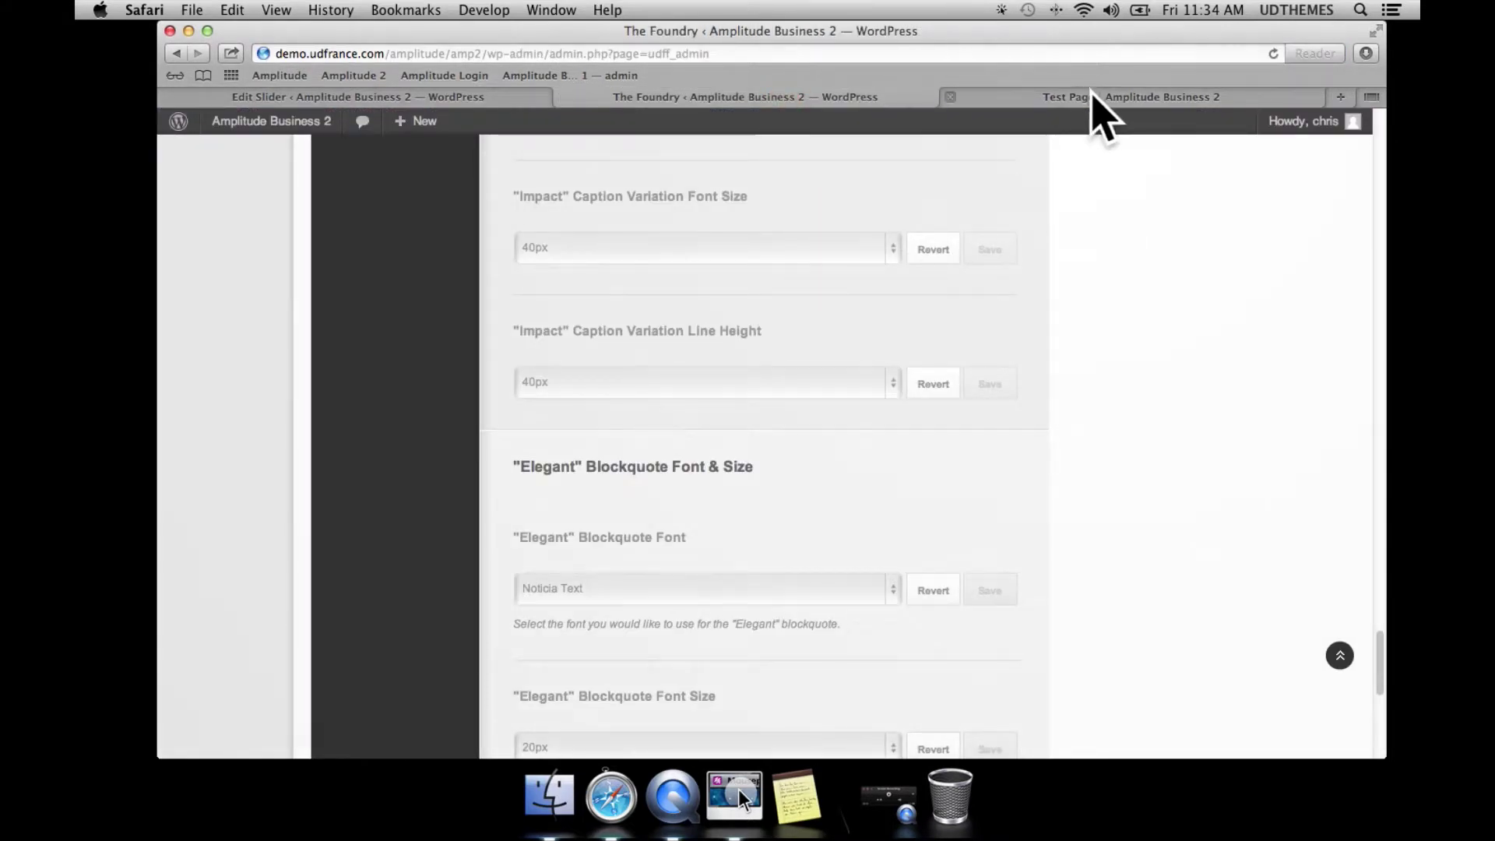
click(330, 98)
click(1018, 292)
scroll(963, 420, down, 5)
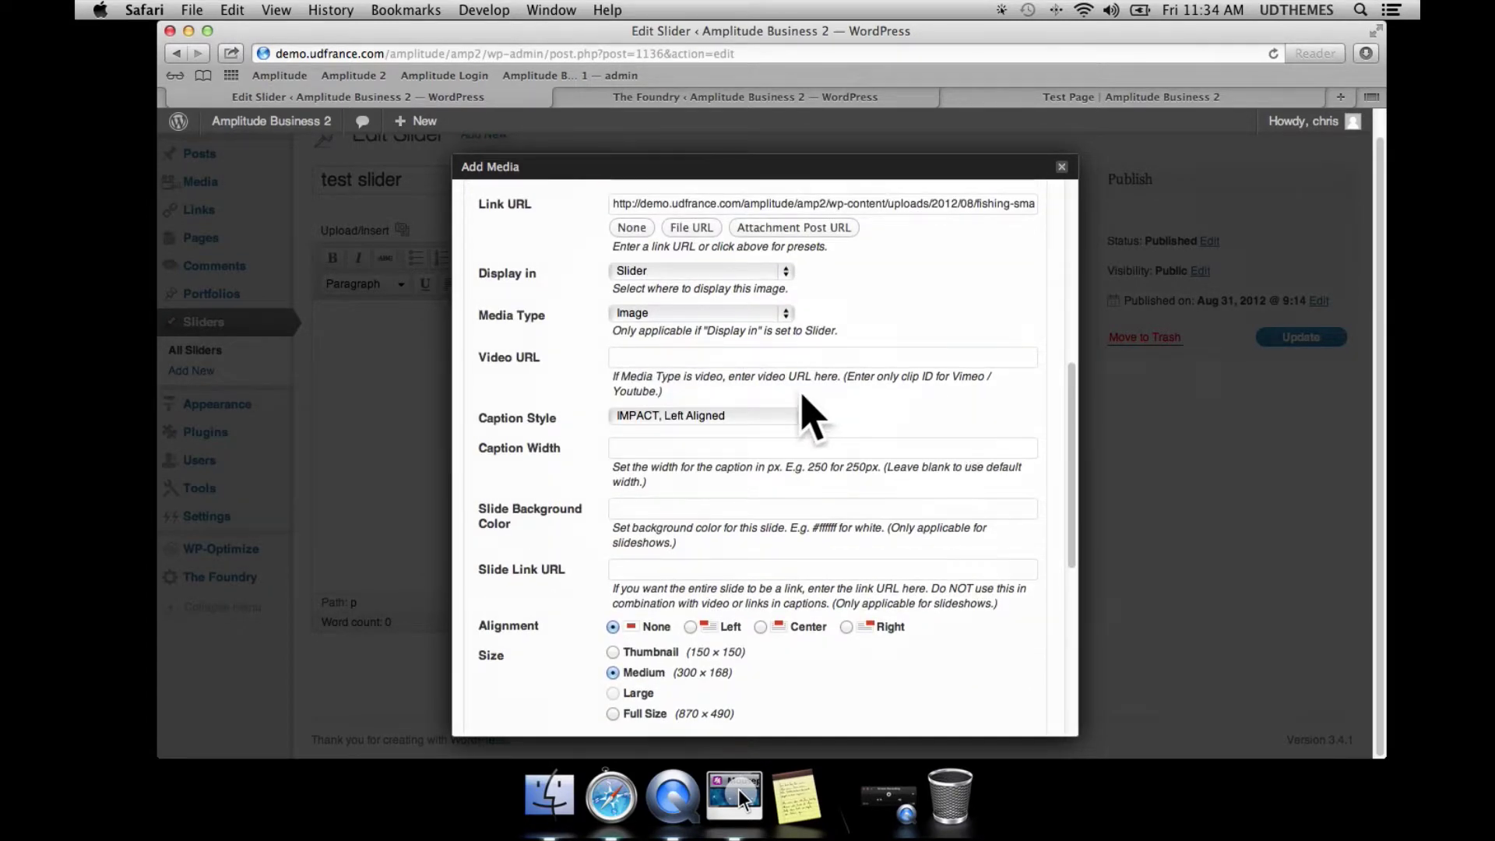
click(790, 410)
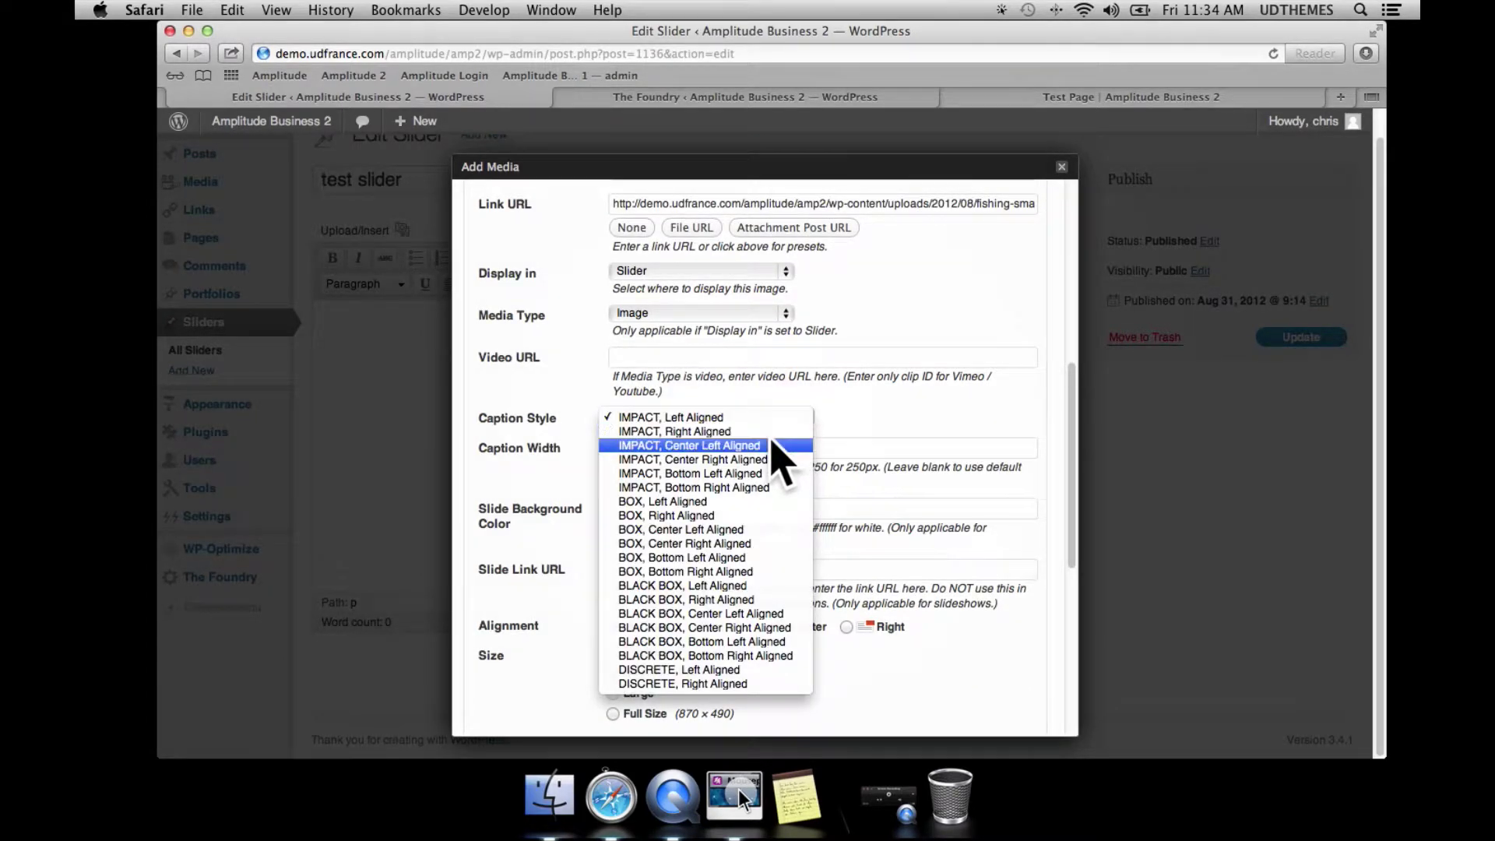
click(772, 444)
scroll(1007, 467, down, 6)
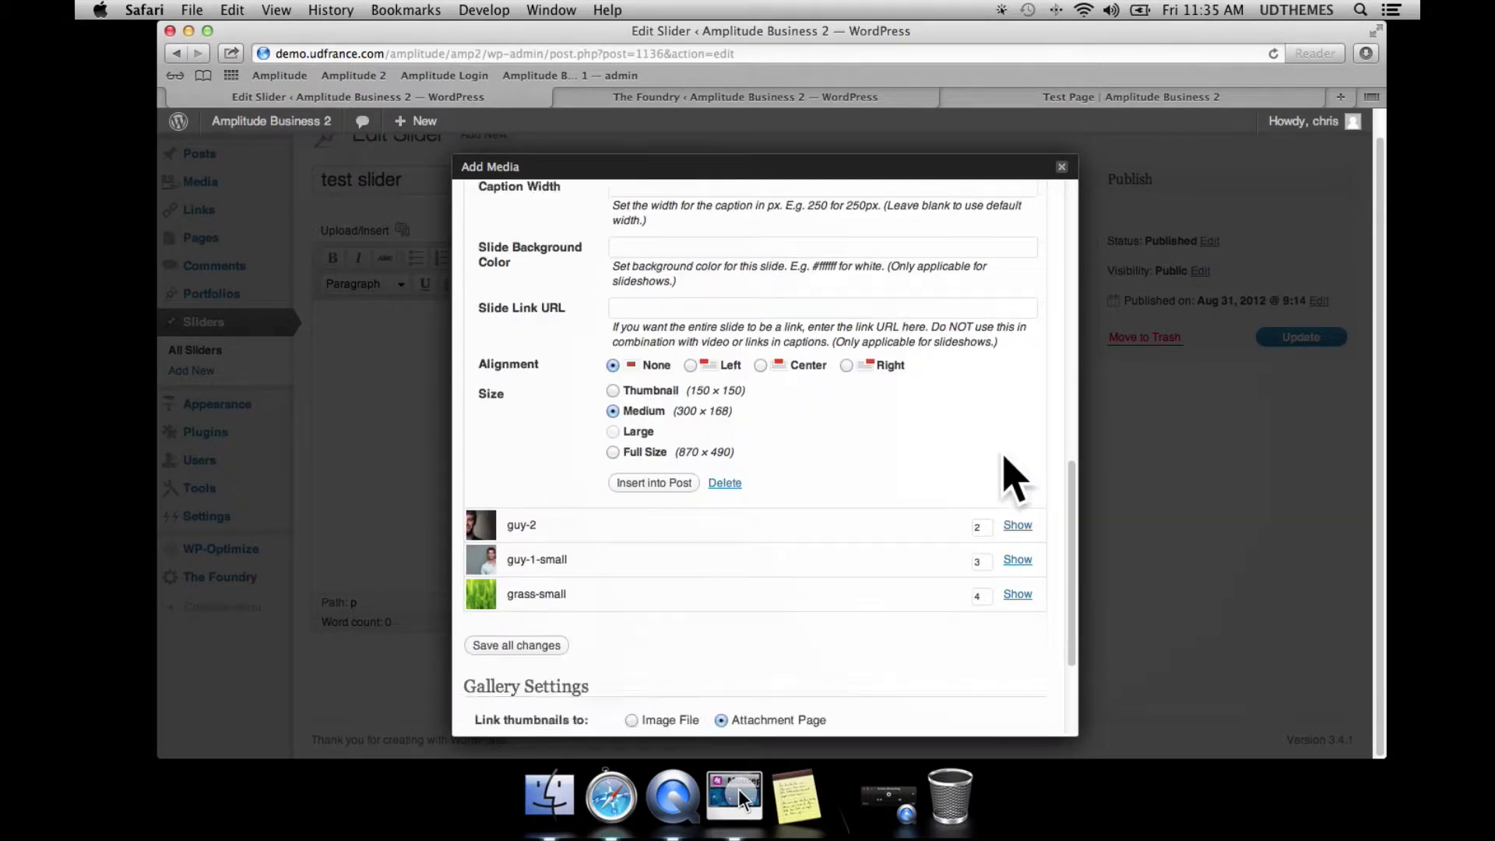
click(564, 472)
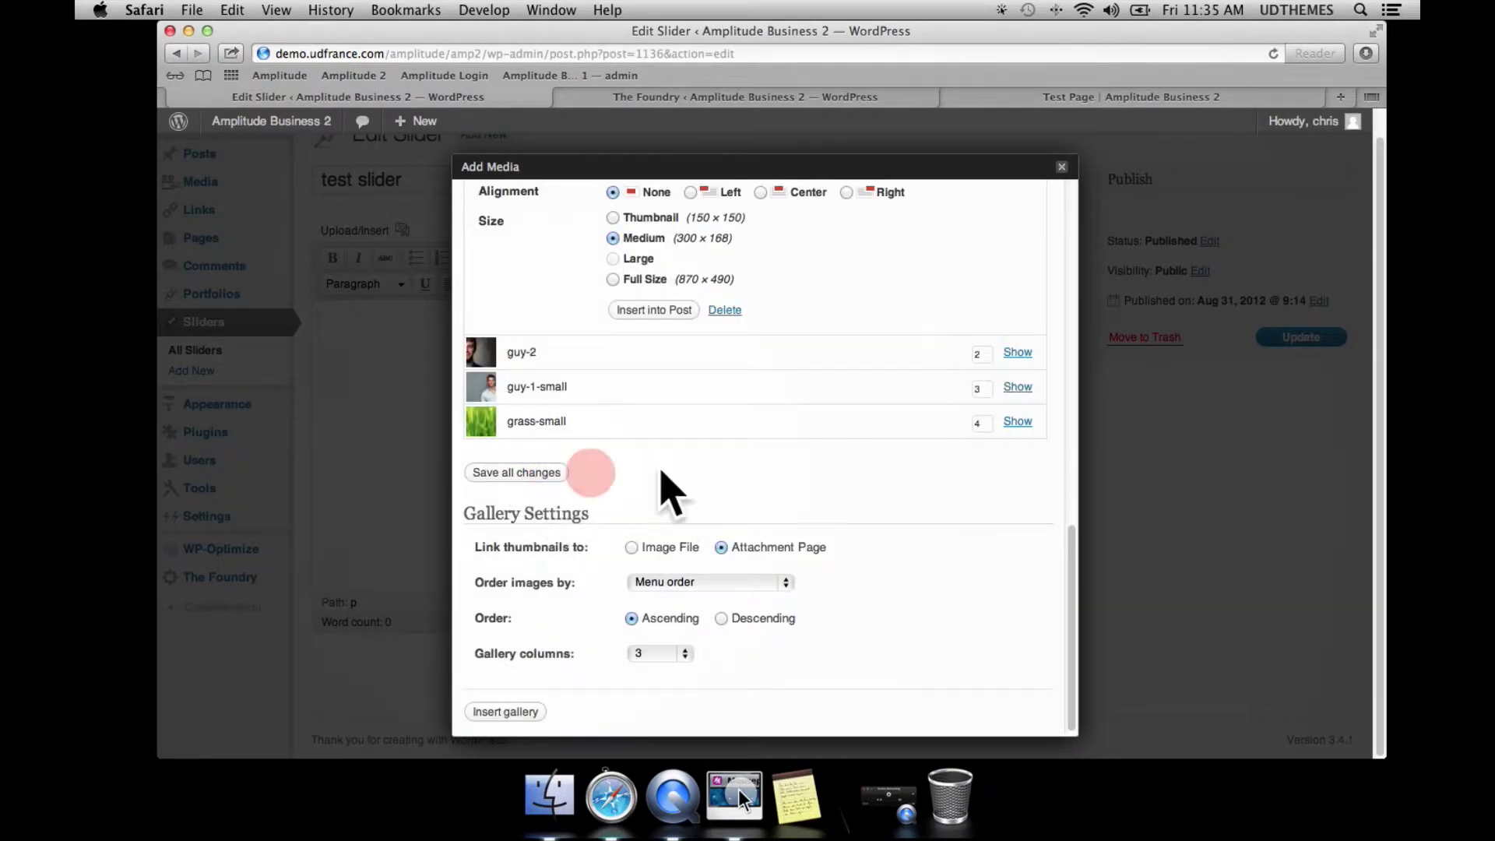
- Reload the test page and check the position of the caption on the fishing slide
click(1046, 98)
key(cmd+r)
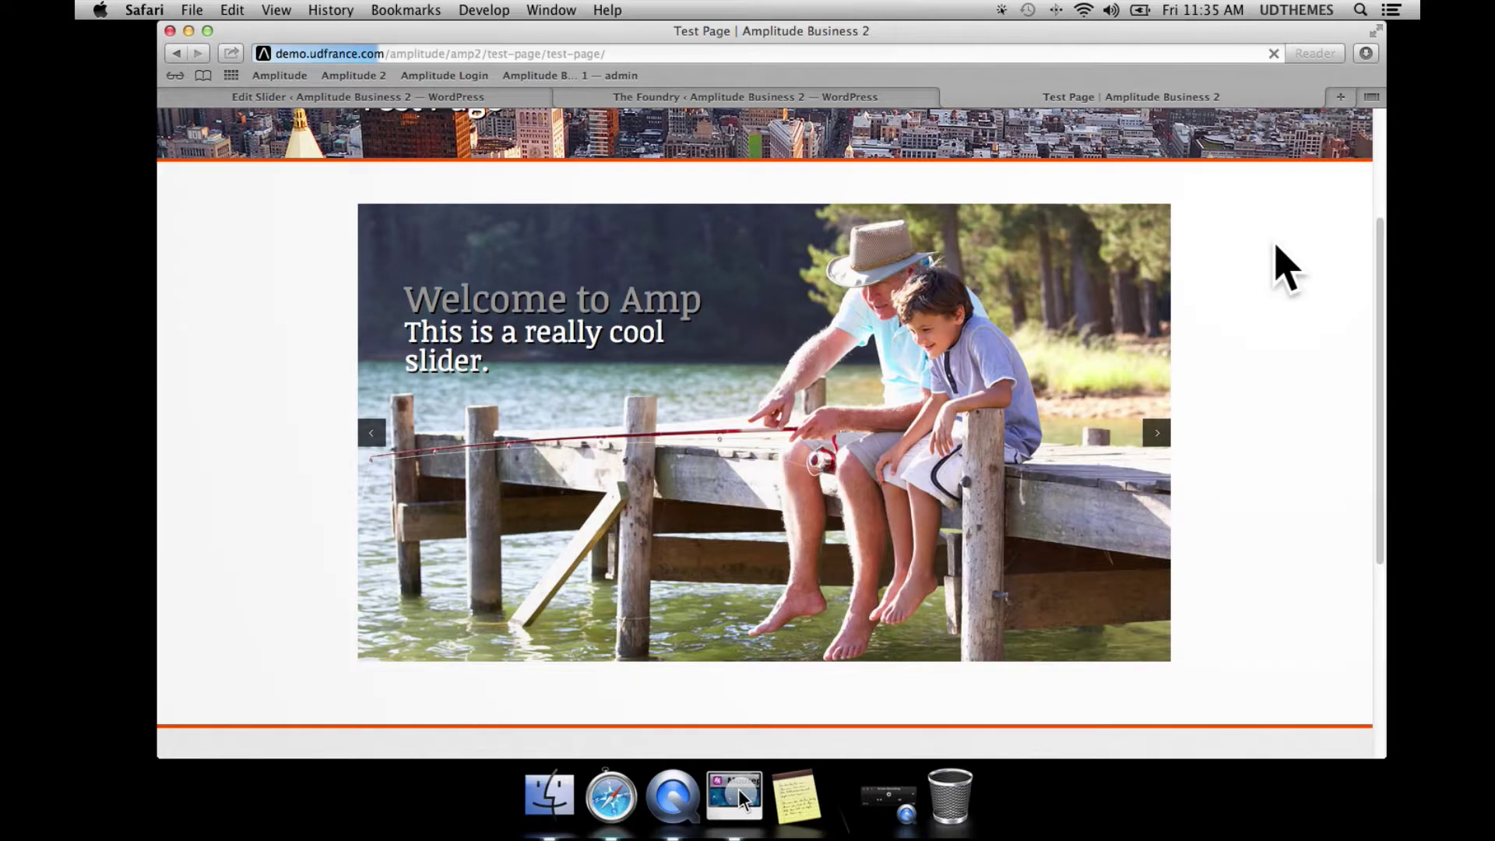
scroll(1279, 267, down, 3)
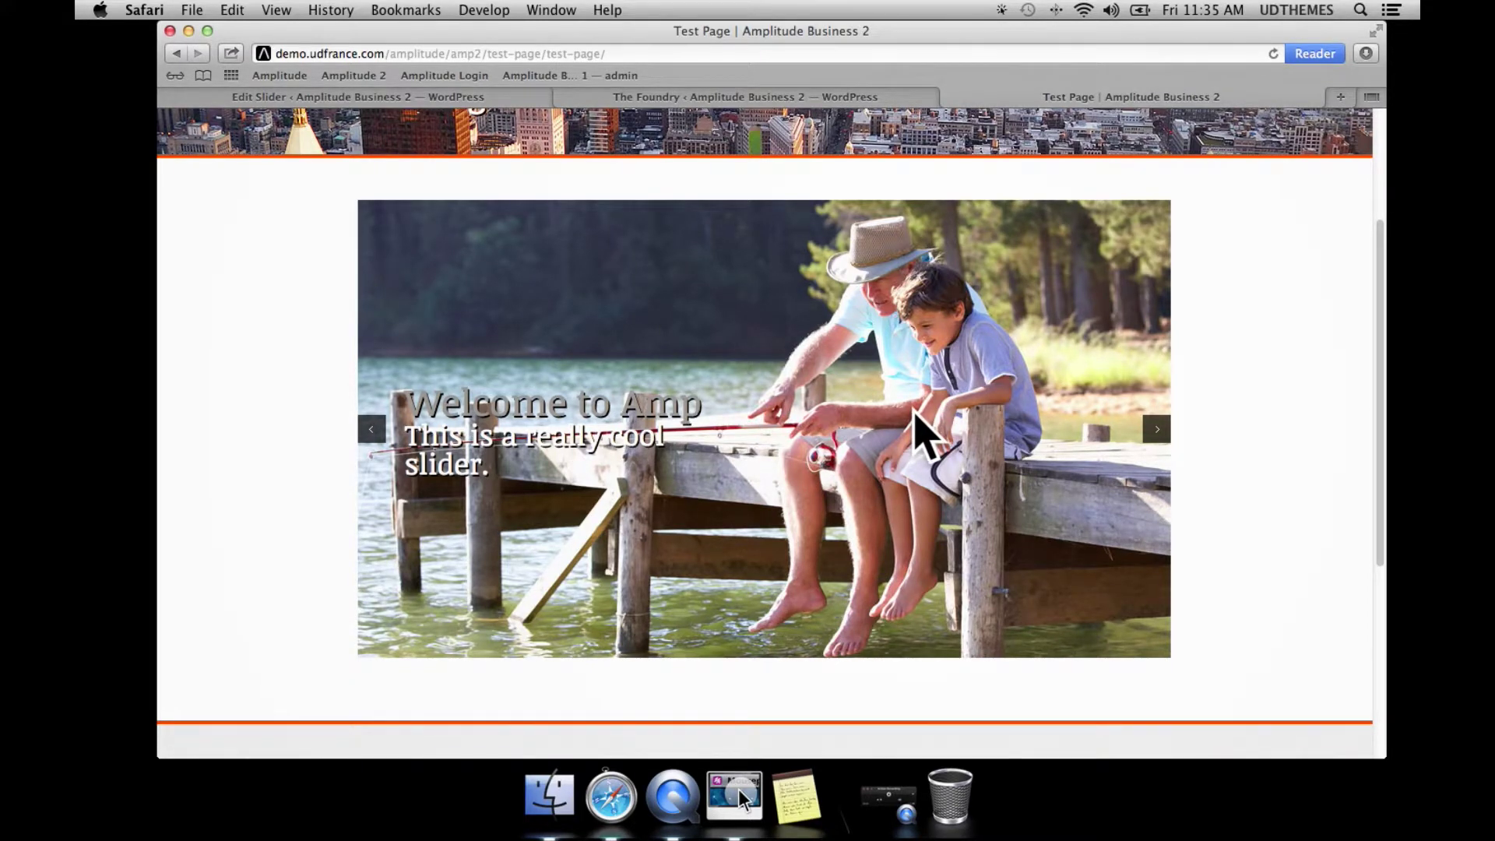
- In the test slider's gallery, set the fishing-small image's caption style to IMPACT, Left Aligned
click(406, 98)
click(1016, 292)
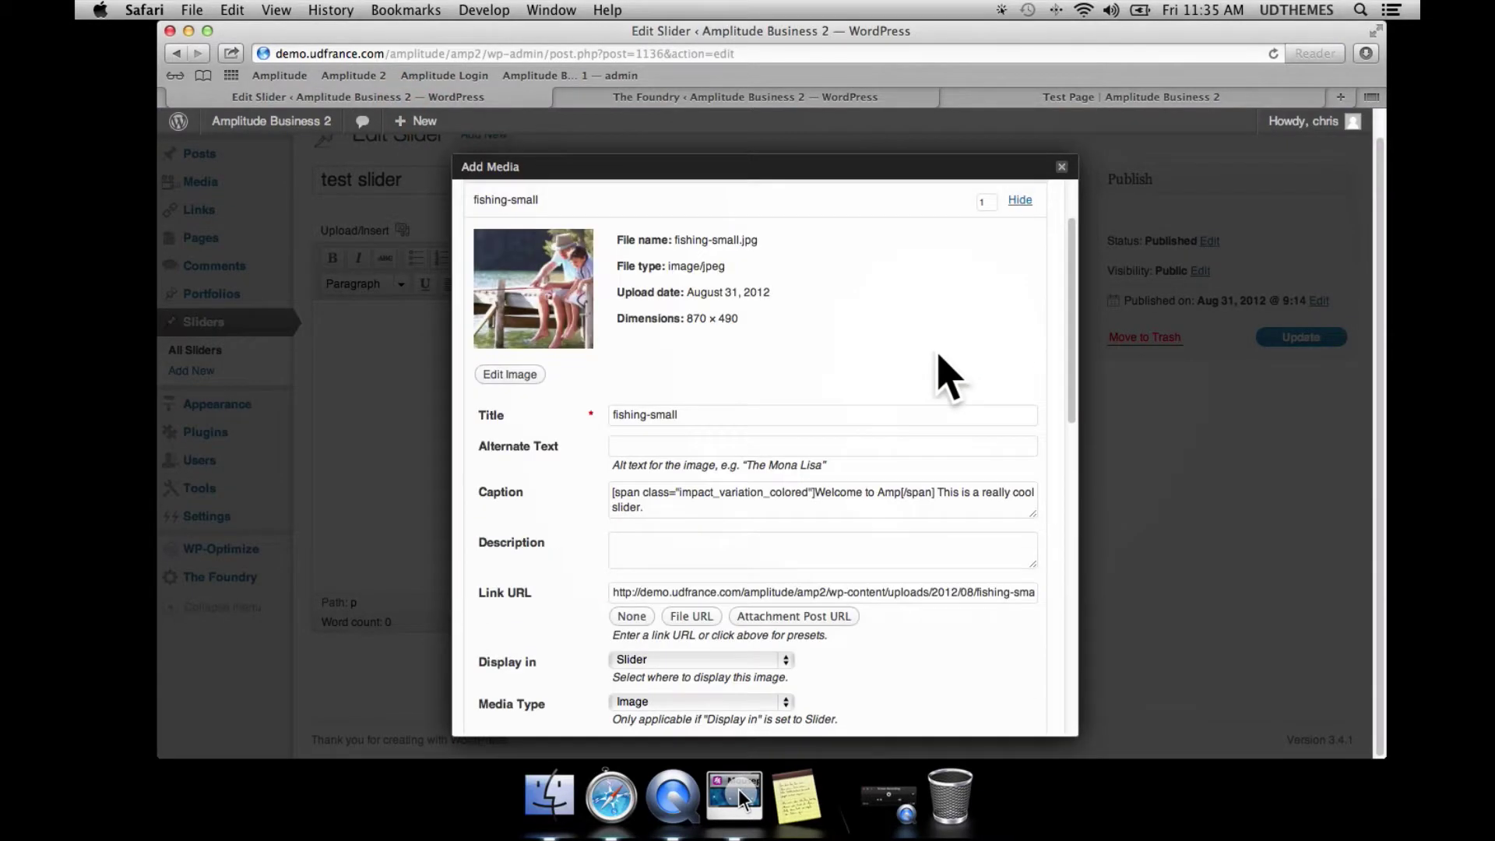
scroll(843, 506, down, 4)
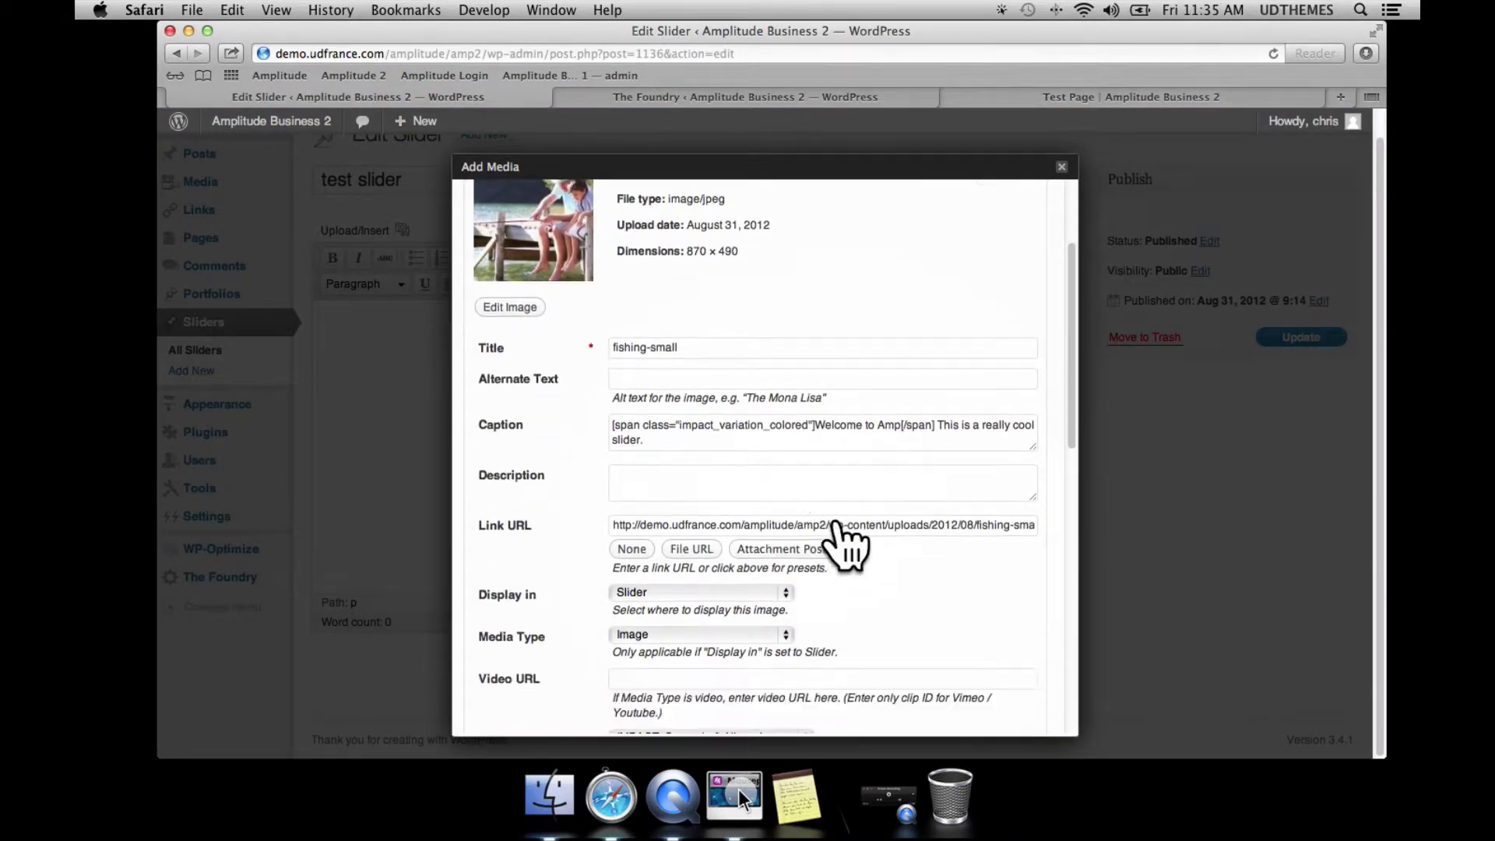
scroll(861, 550, down, 2)
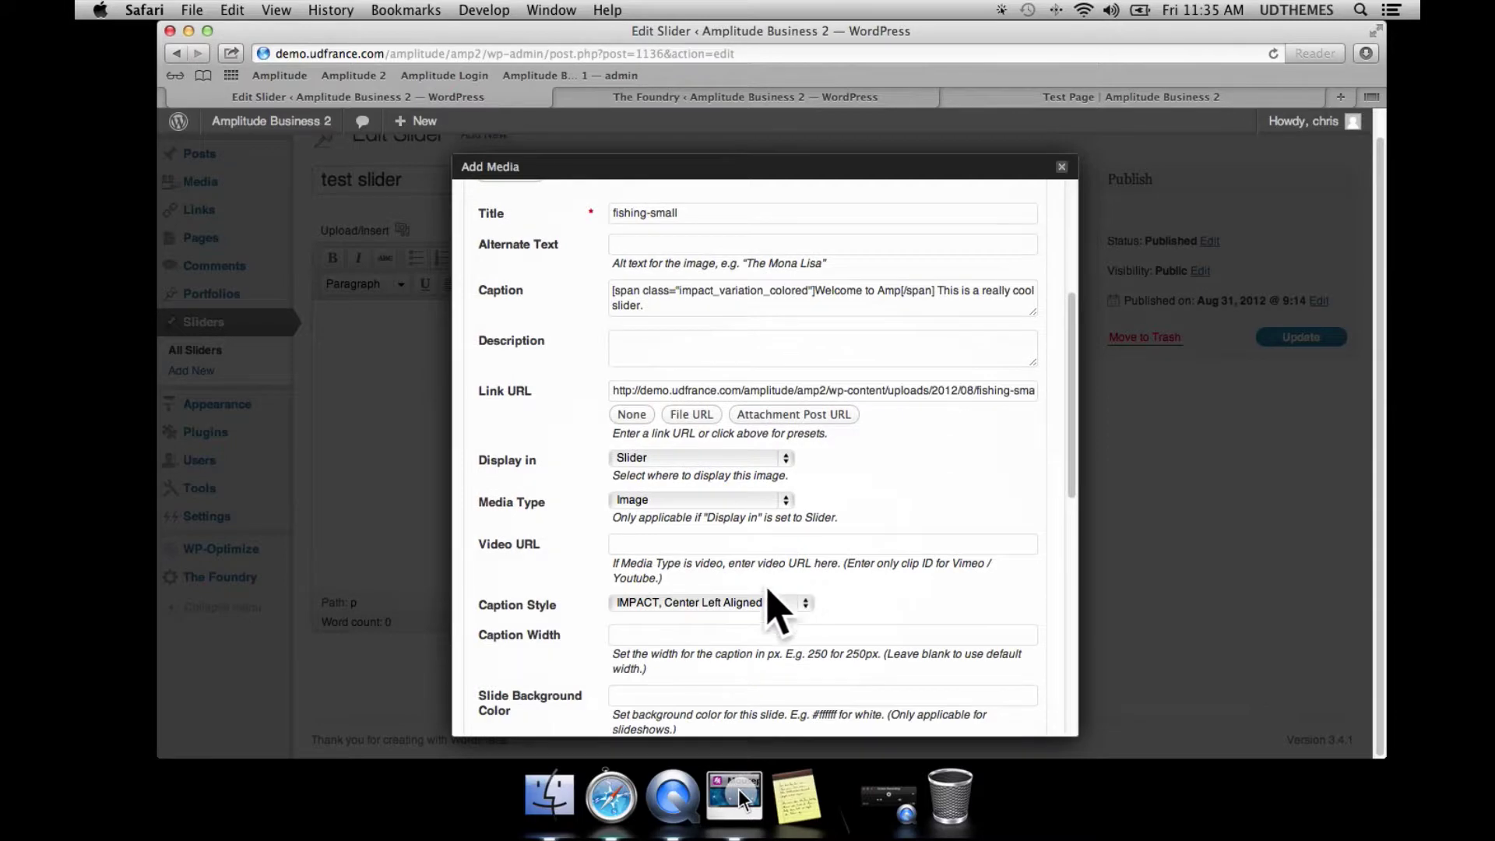
click(754, 603)
key(Up)
key(Up)
key(Return)
- Open the guy-2 image's details and enter the caption "This is another really cool cool caption"
scroll(944, 484, down, 1)
scroll(944, 484, down, 7)
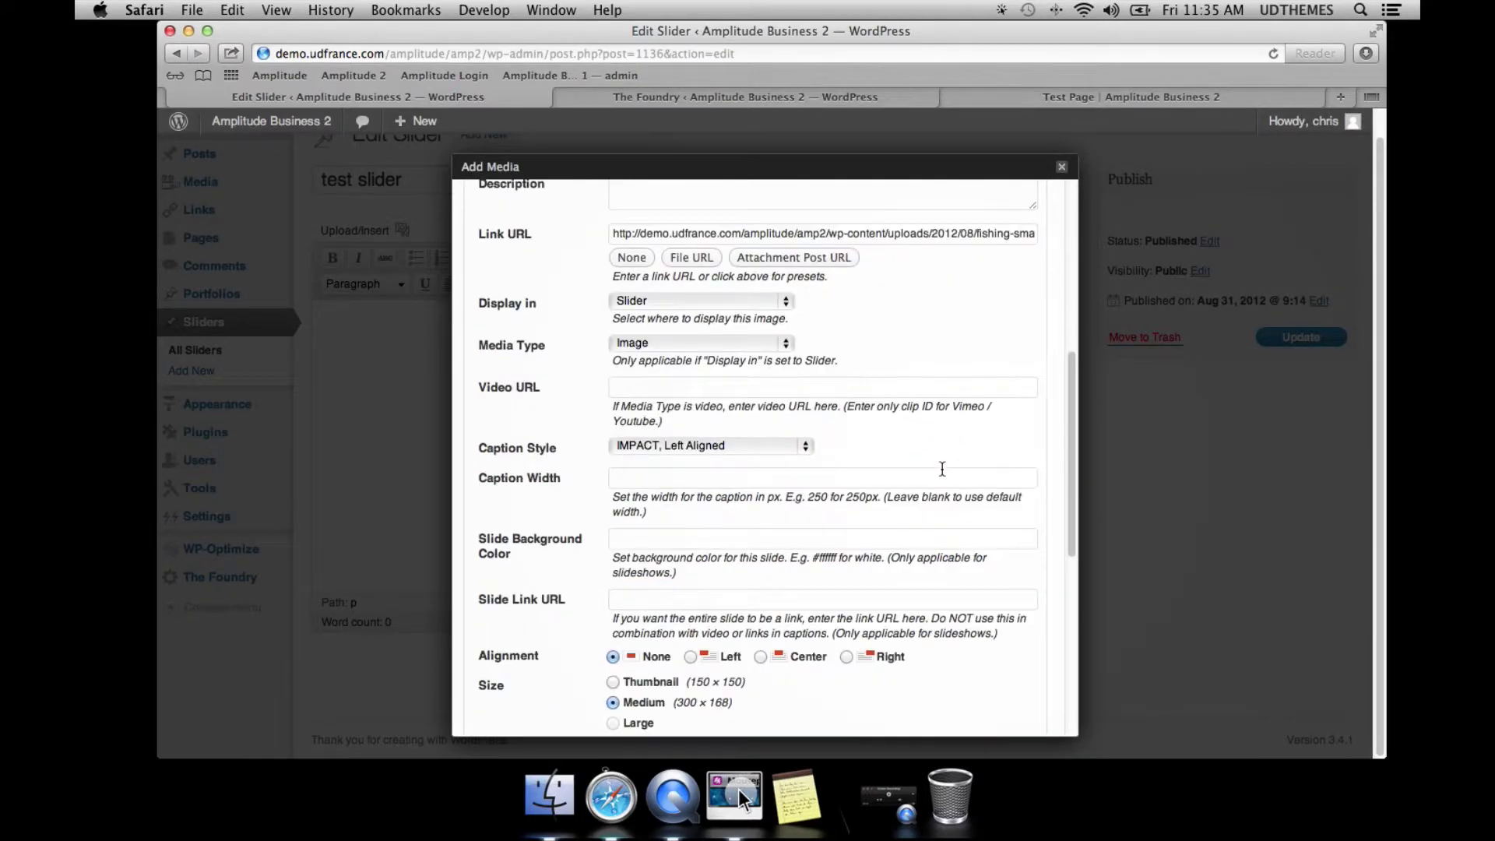
click(1014, 688)
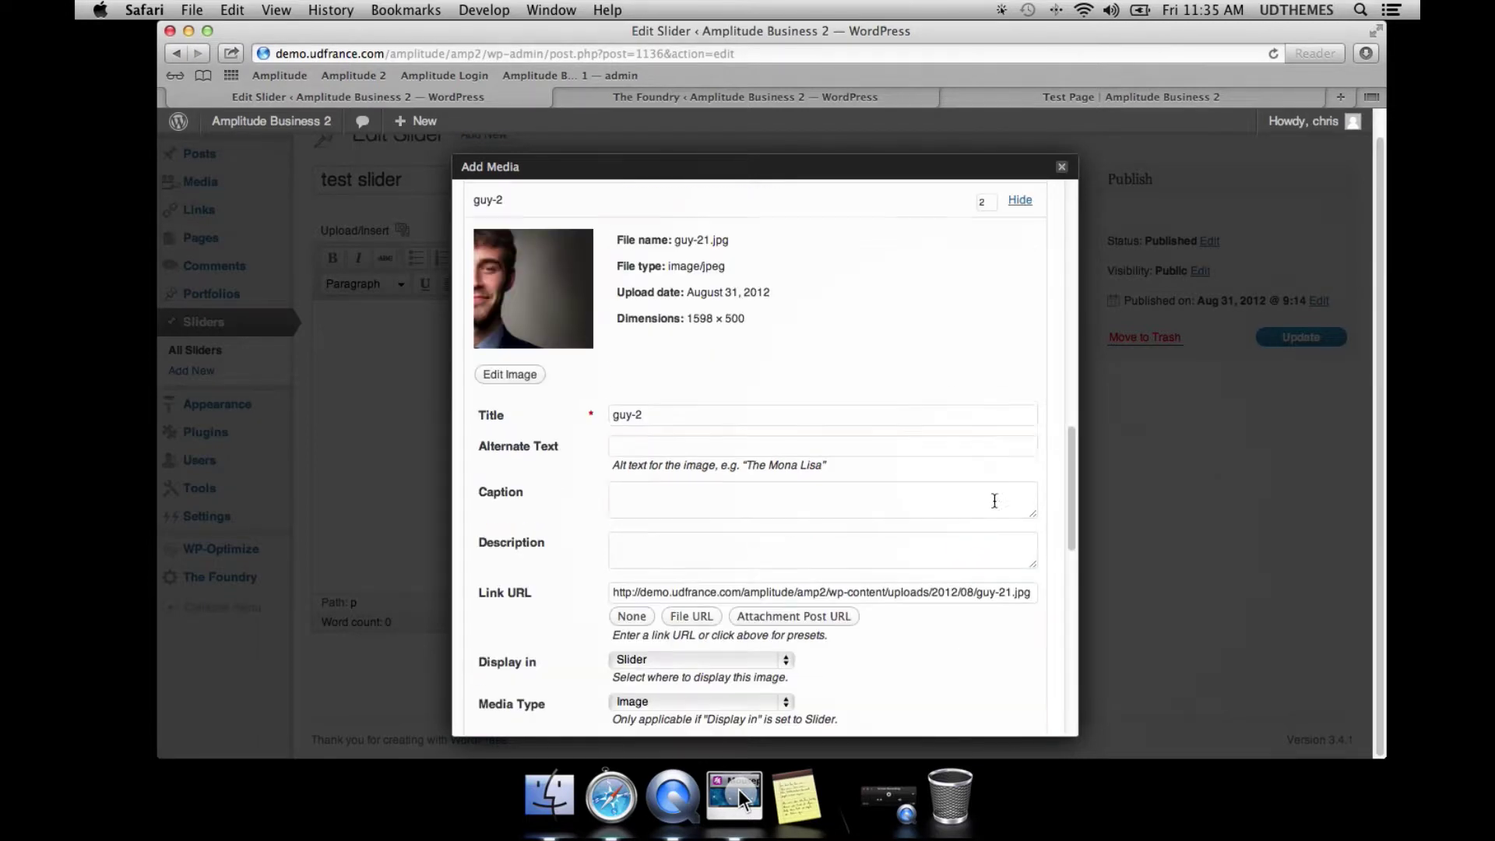
scroll(713, 428, down, 2)
click(708, 431)
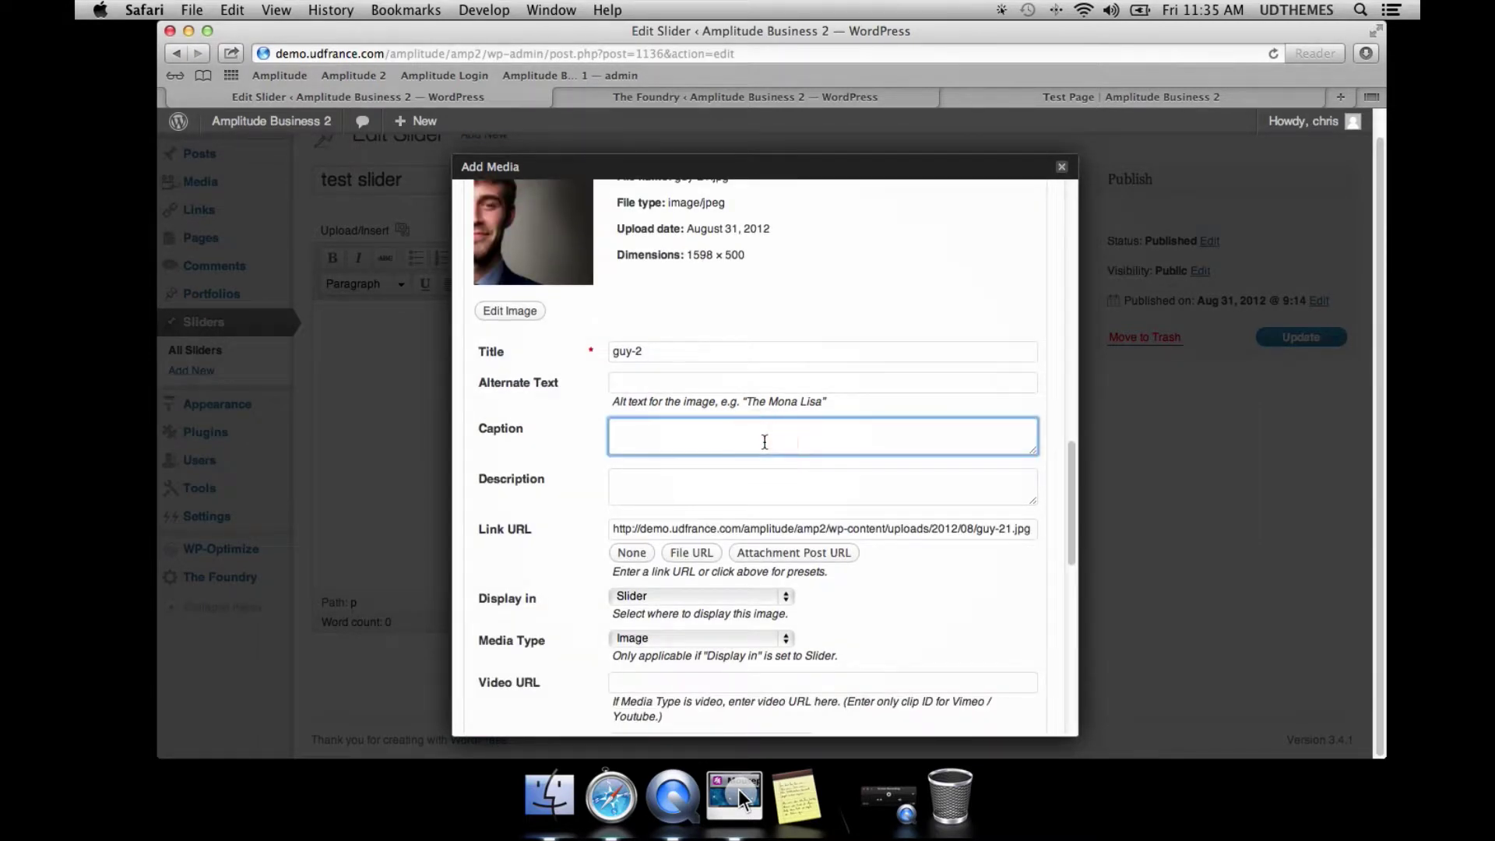
text(This is another really cool cool caption)
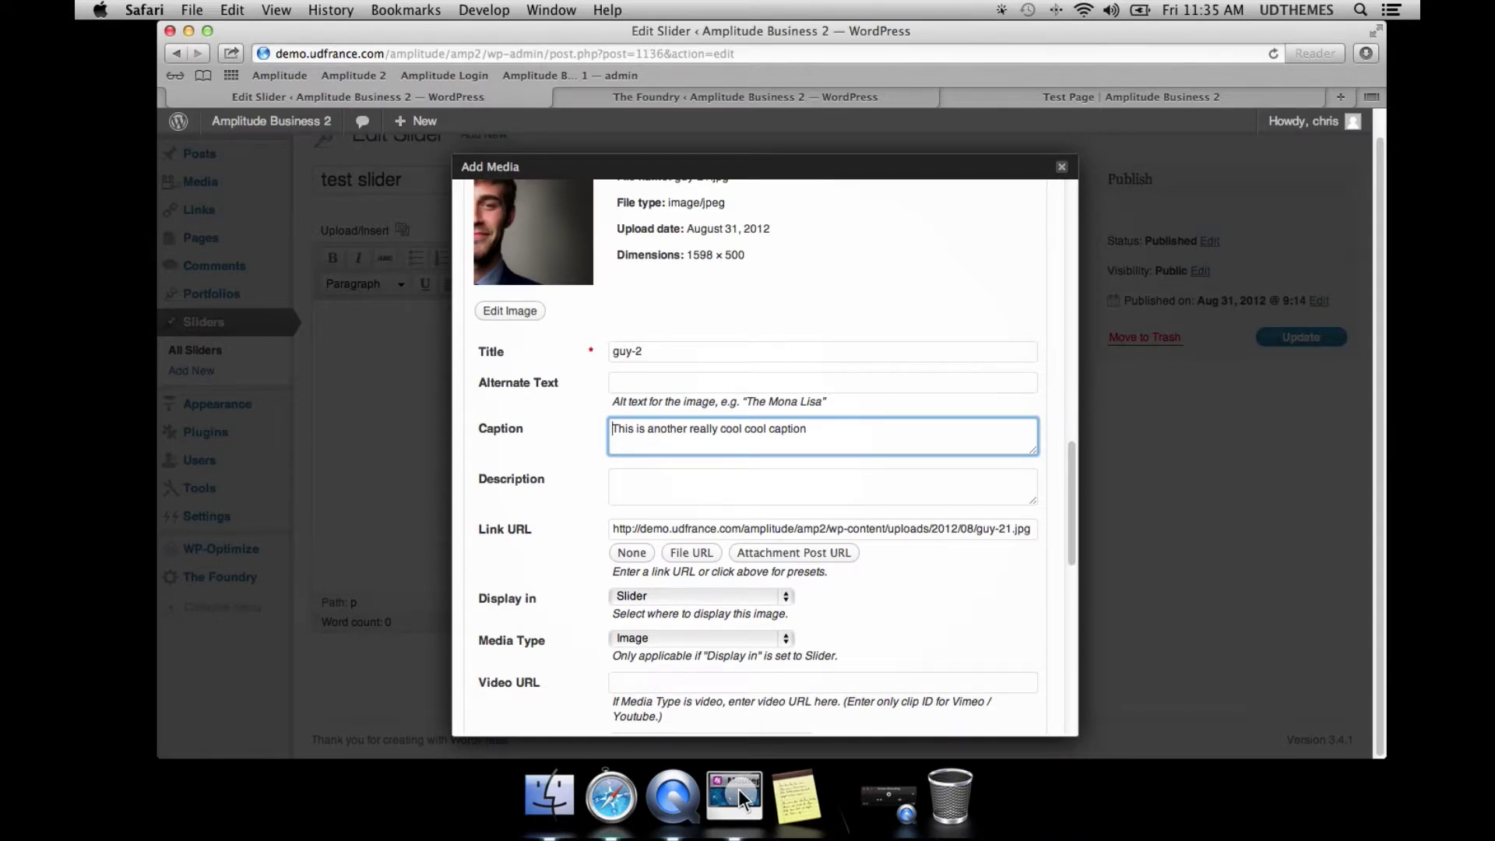
- Insert the heading <h3>This is the title</h3> at the start of guy-2's caption
text(<h)
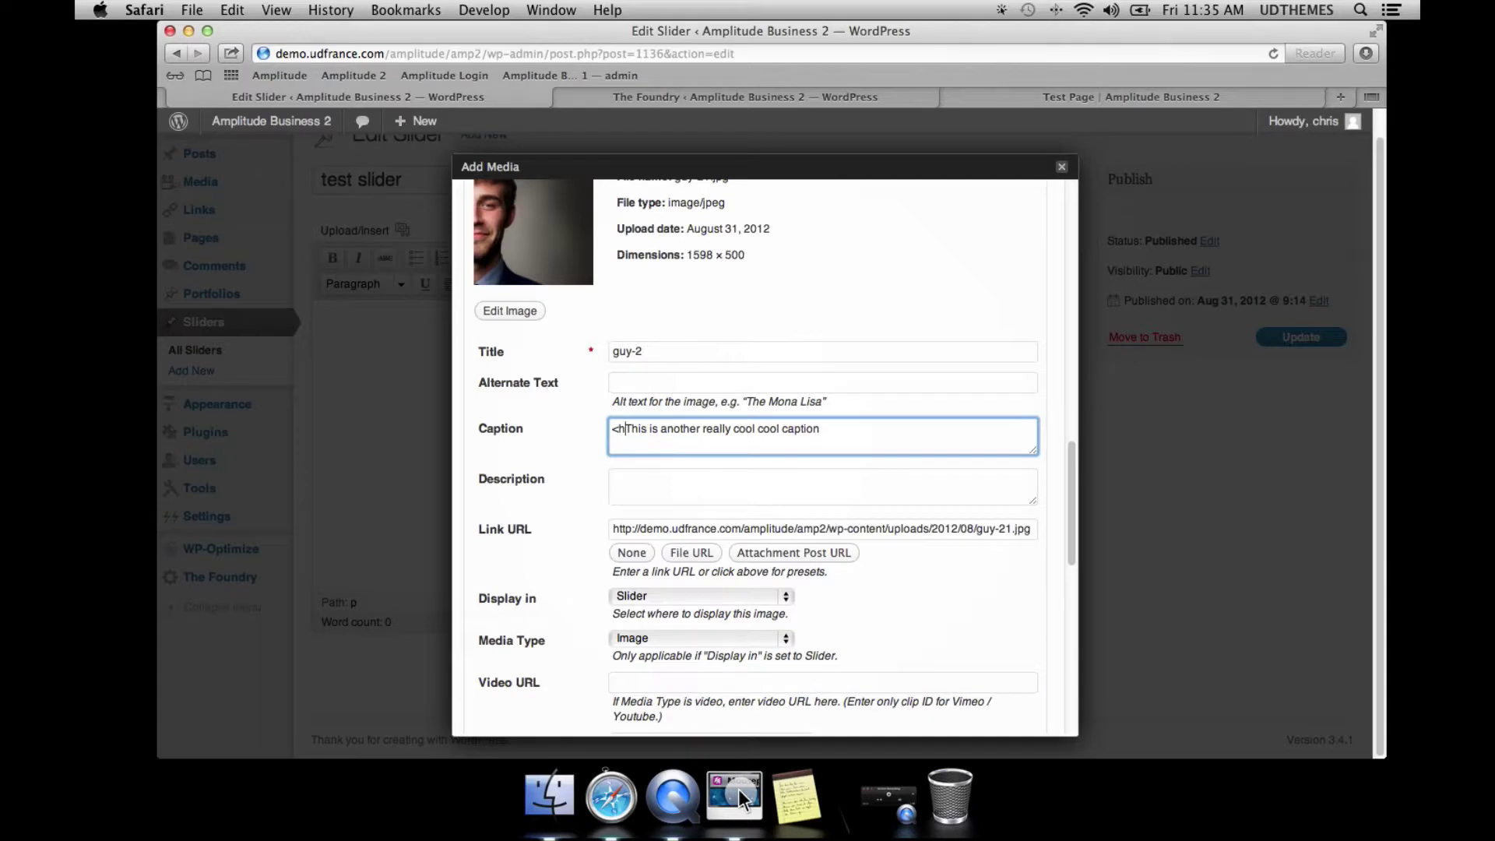
text(3>)
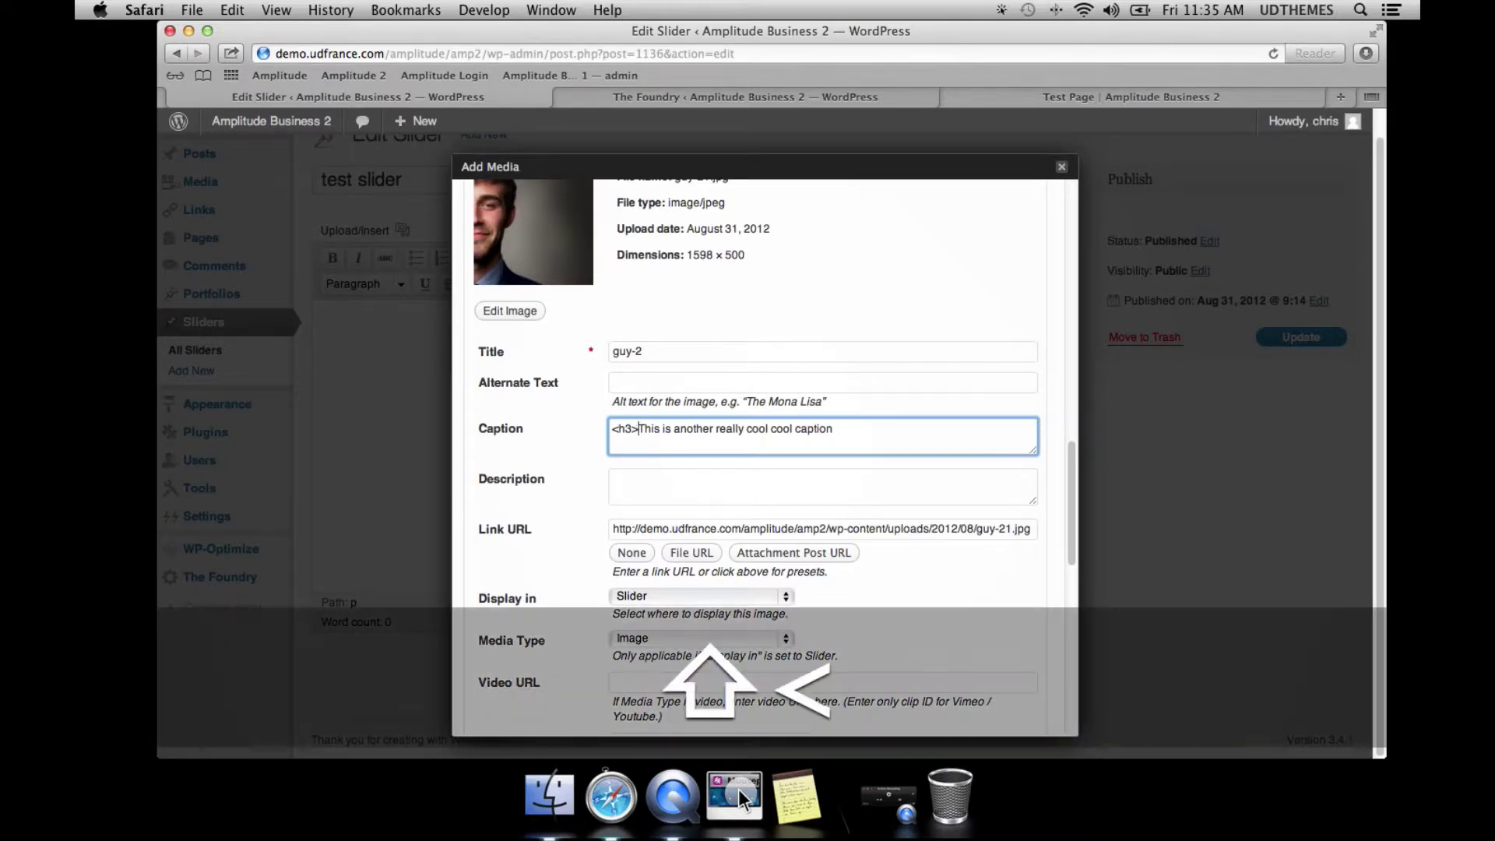
text(This is the title)
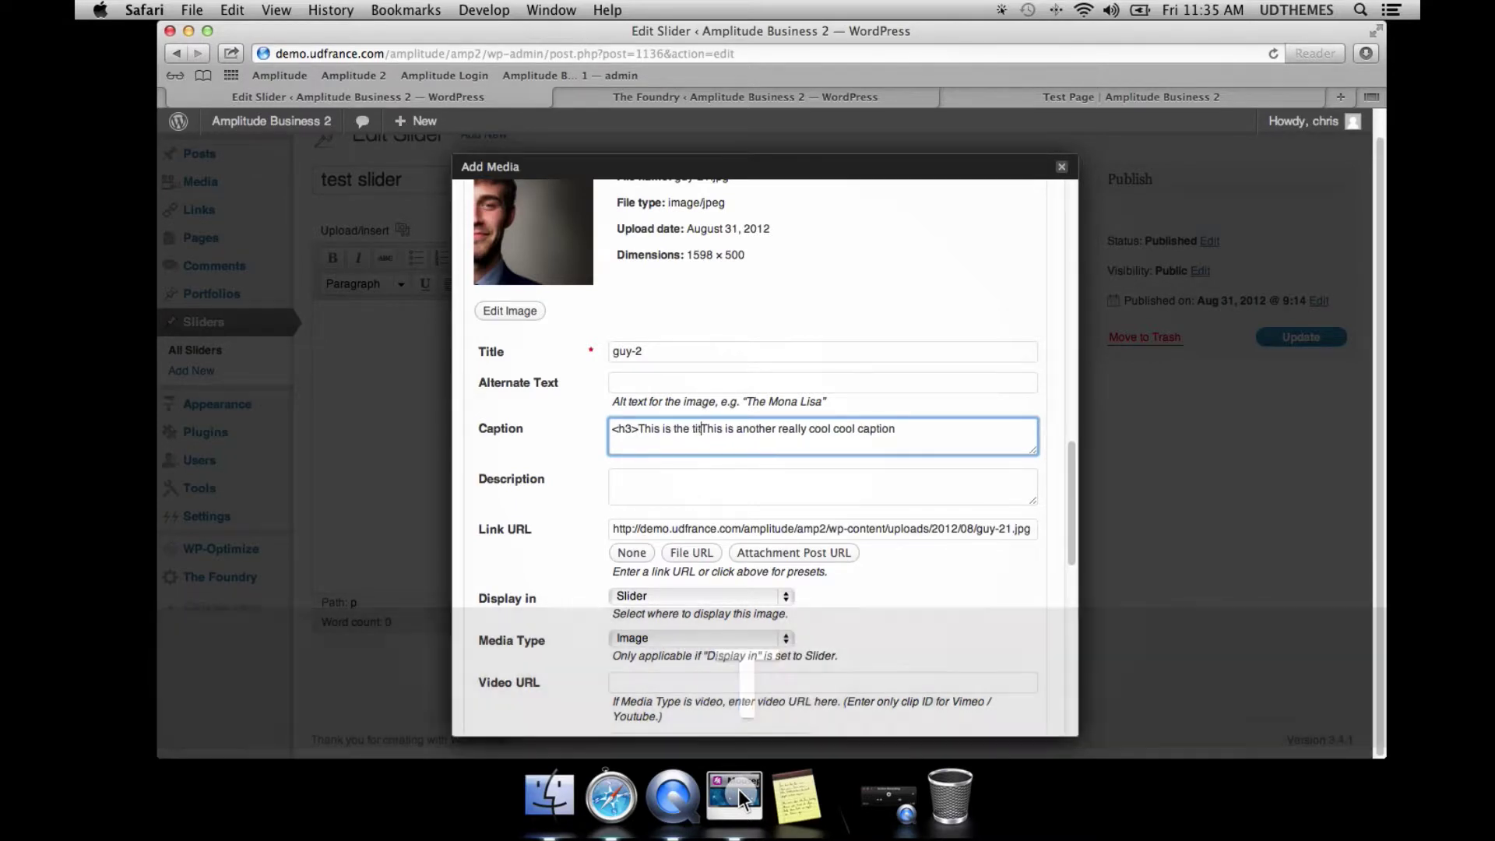
text(</h3>)
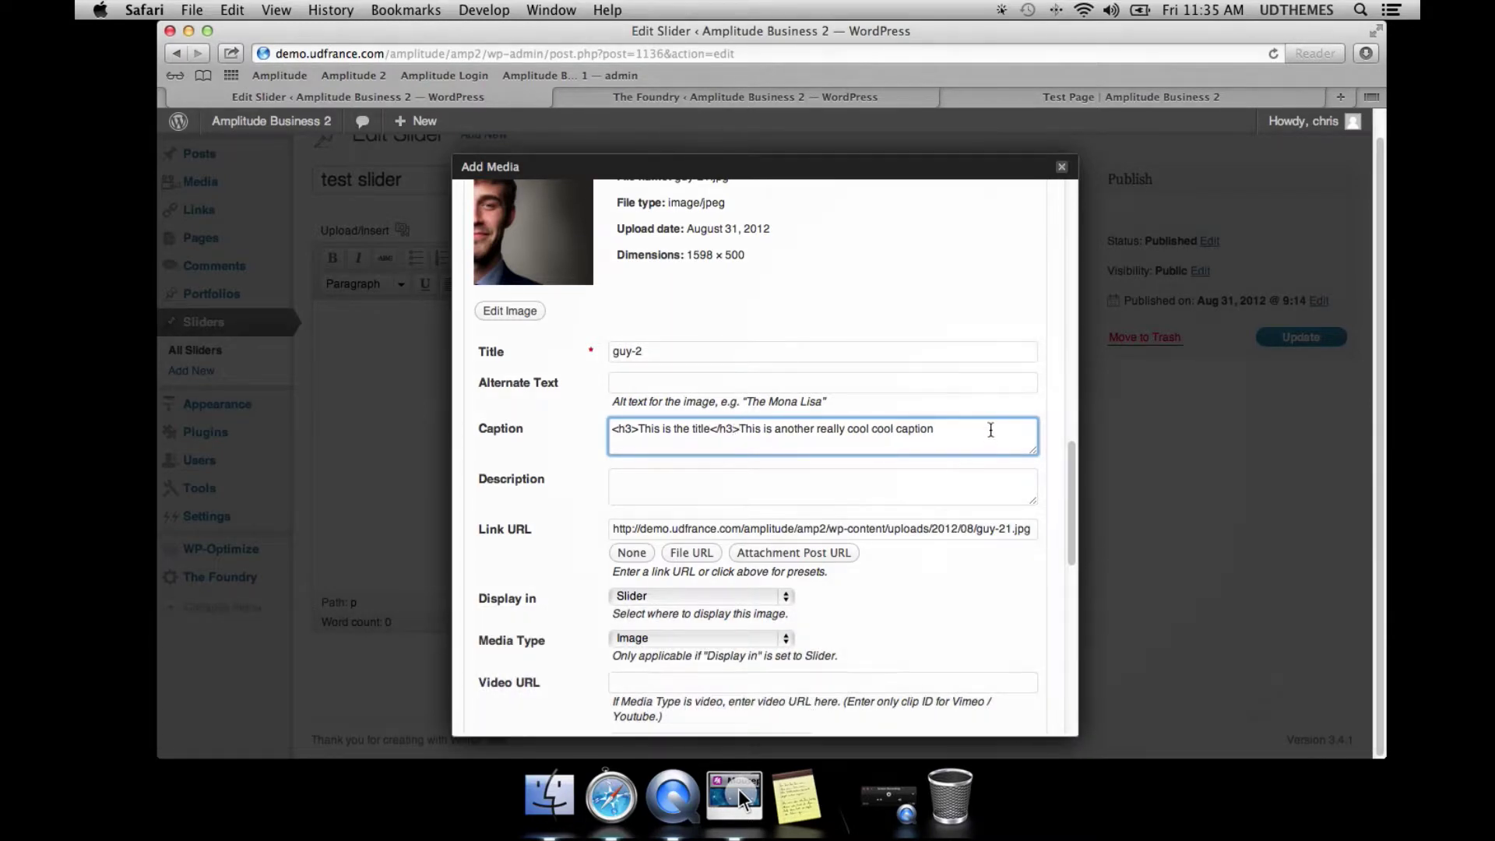
click(937, 294)
- Set guy-2's caption style to IMPACT, Center Left Aligned and save all gallery changes
scroll(939, 303, down, 4)
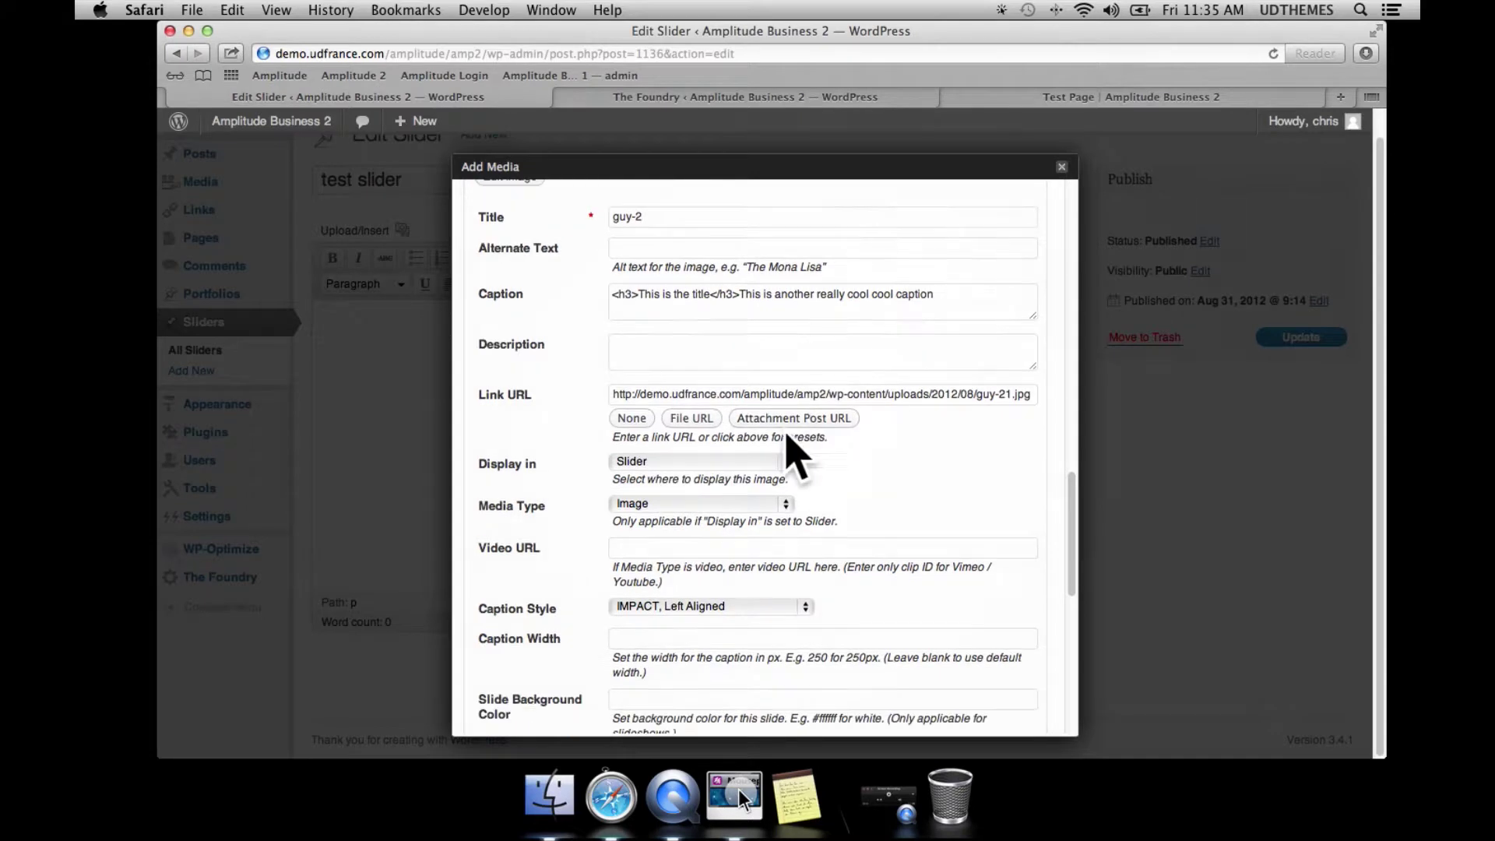
scroll(1009, 451, down, 1)
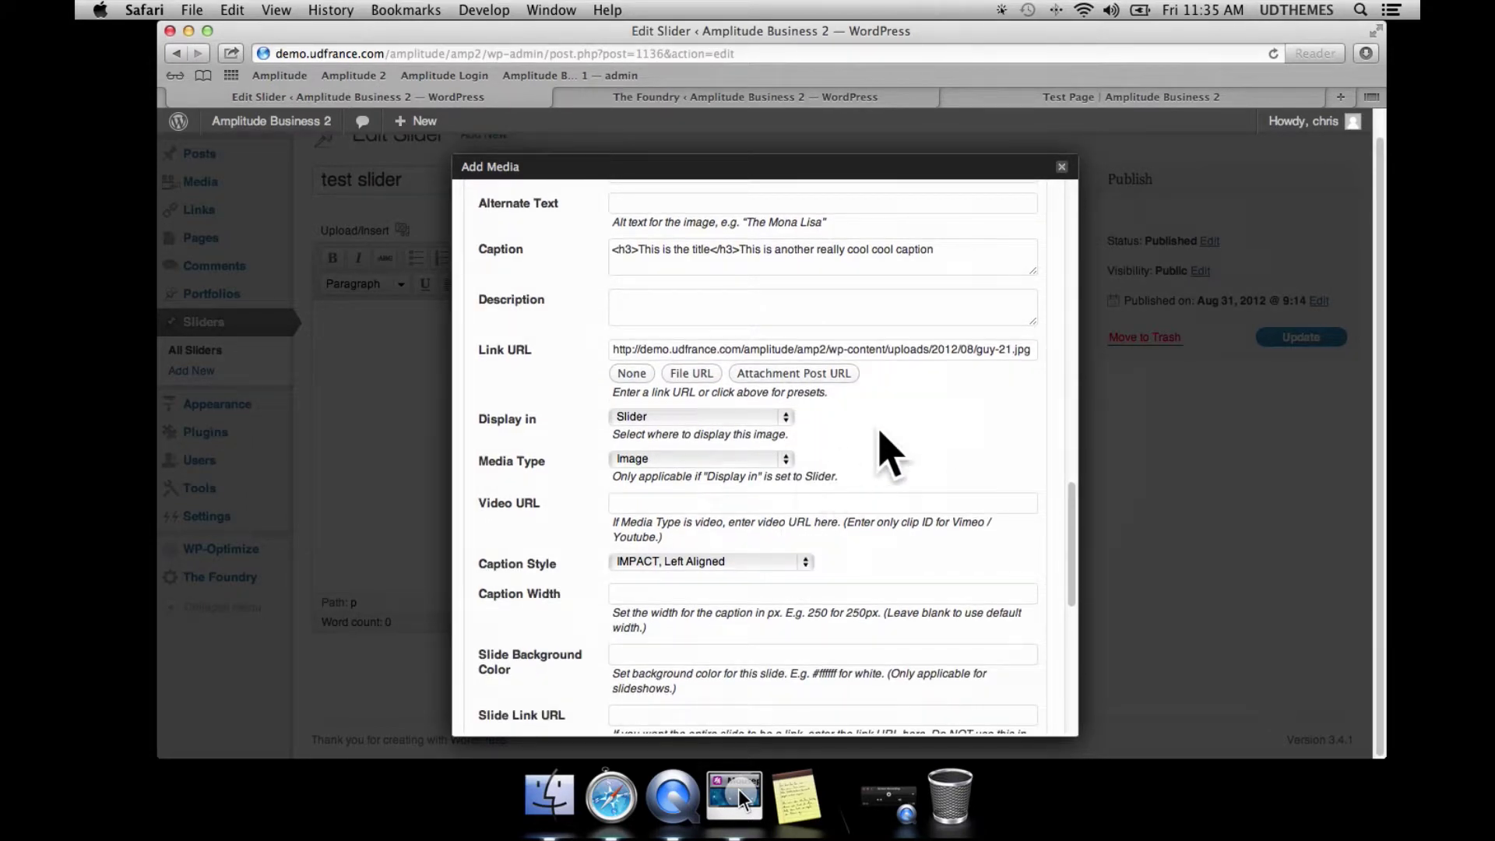
scroll(881, 433, down, 1)
scroll(887, 447, down, 1)
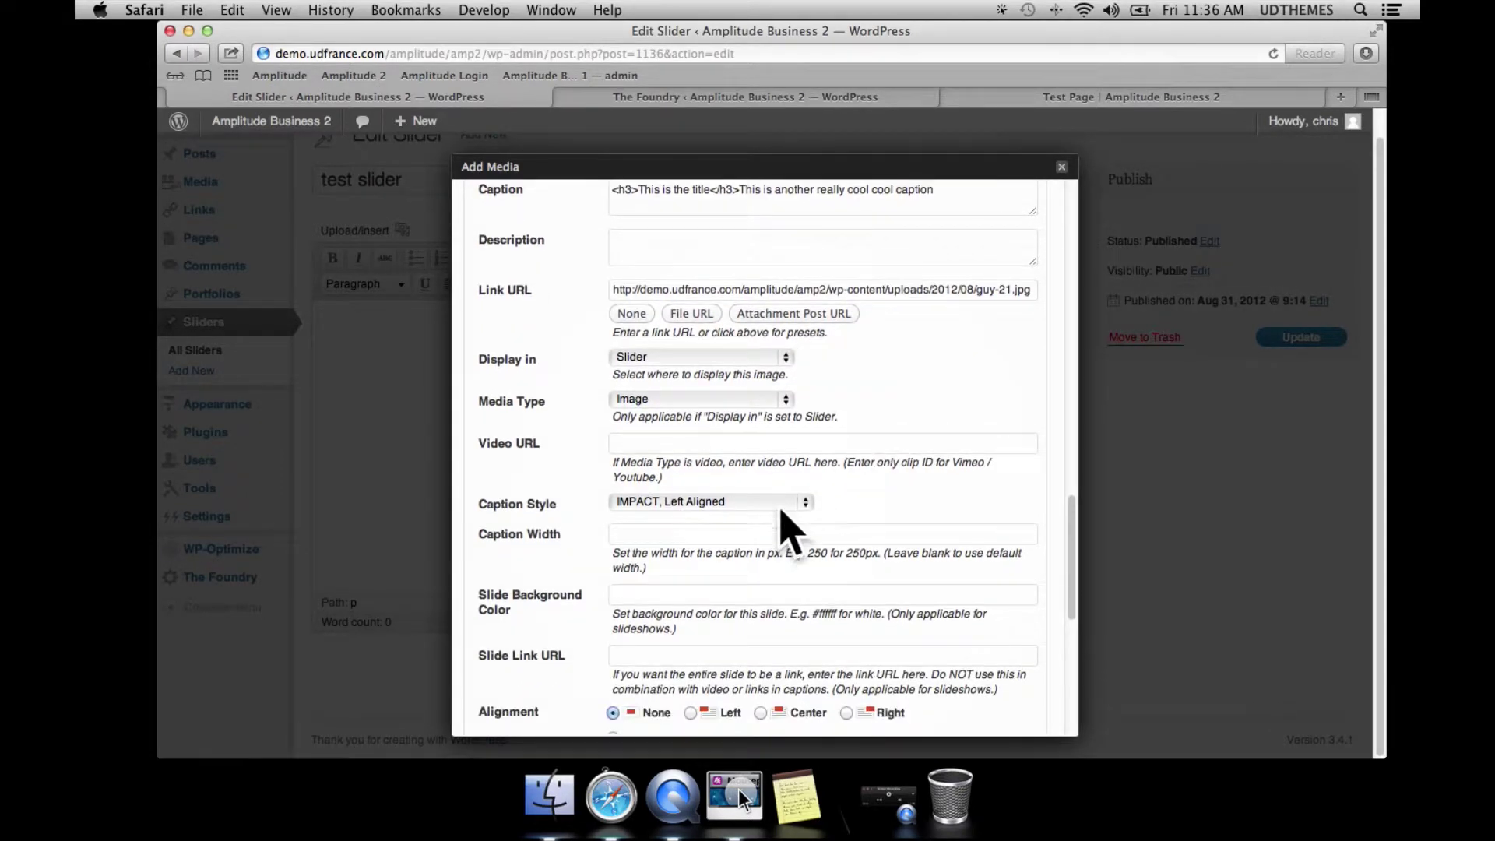
click(778, 506)
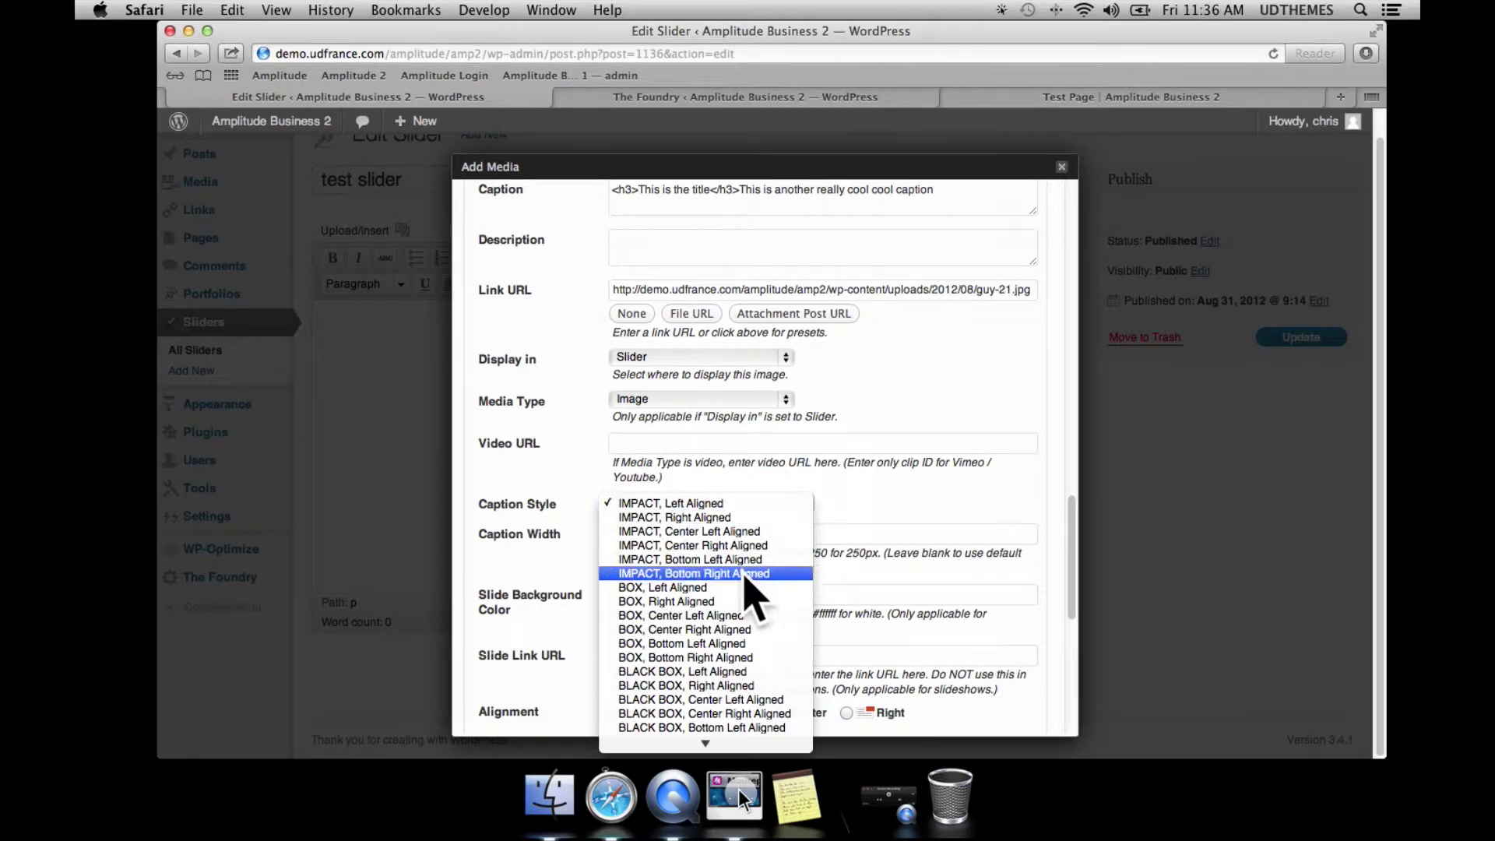
click(763, 613)
click(710, 507)
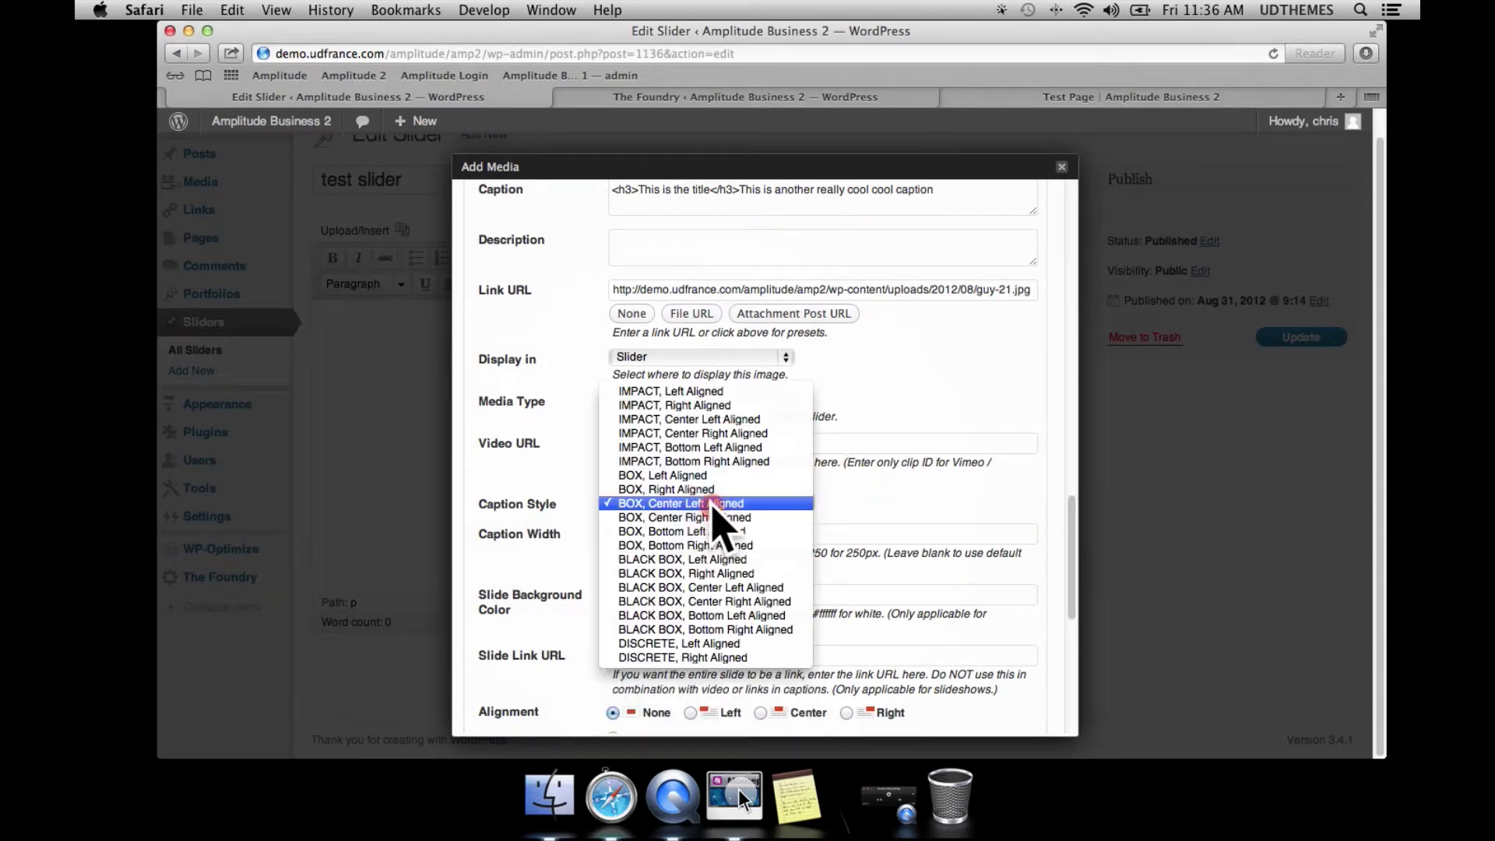
click(769, 419)
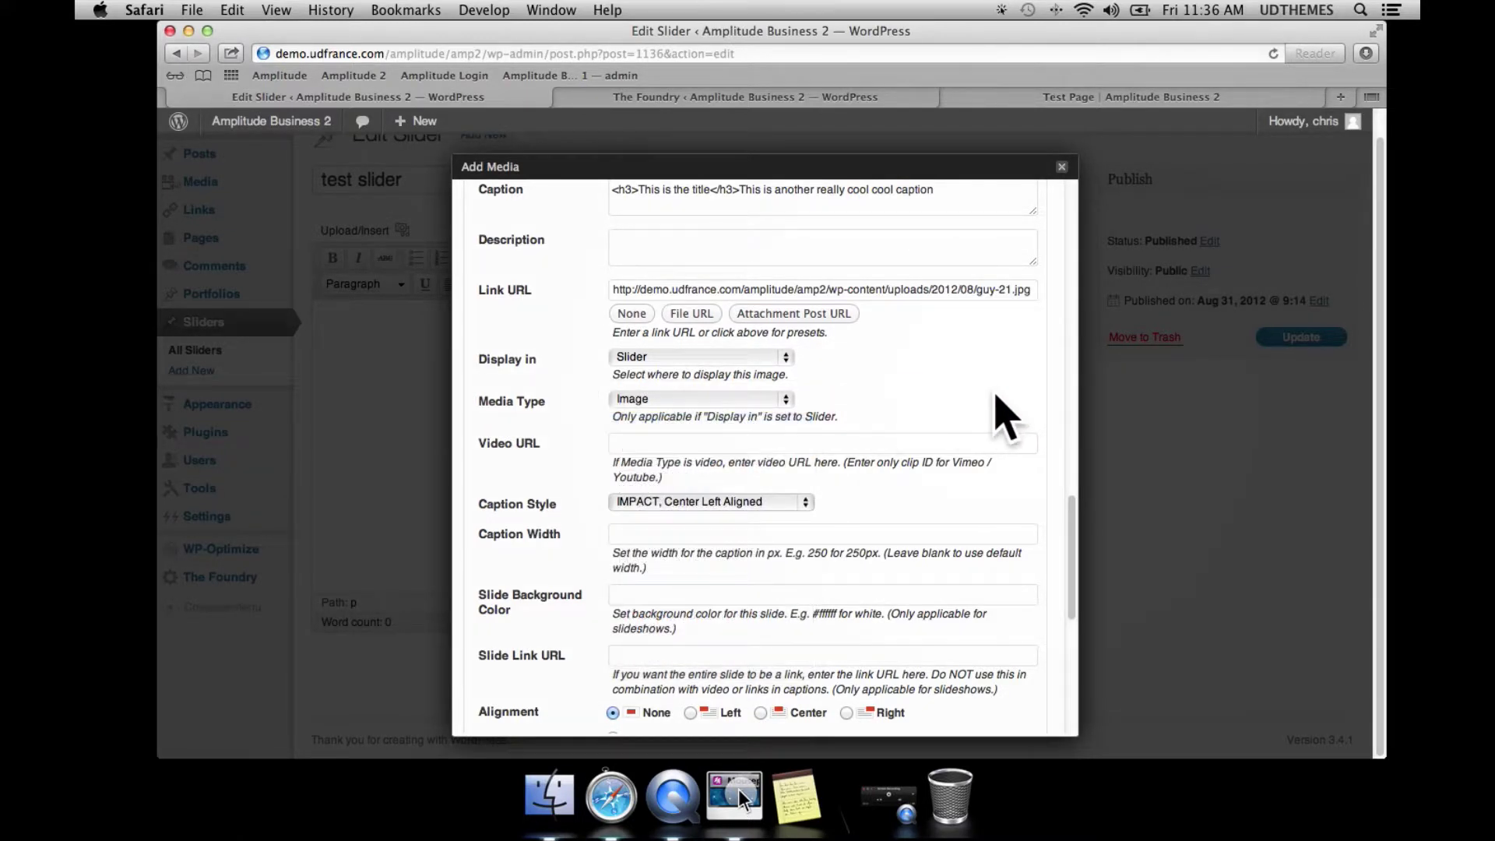
scroll(981, 436, down, 8)
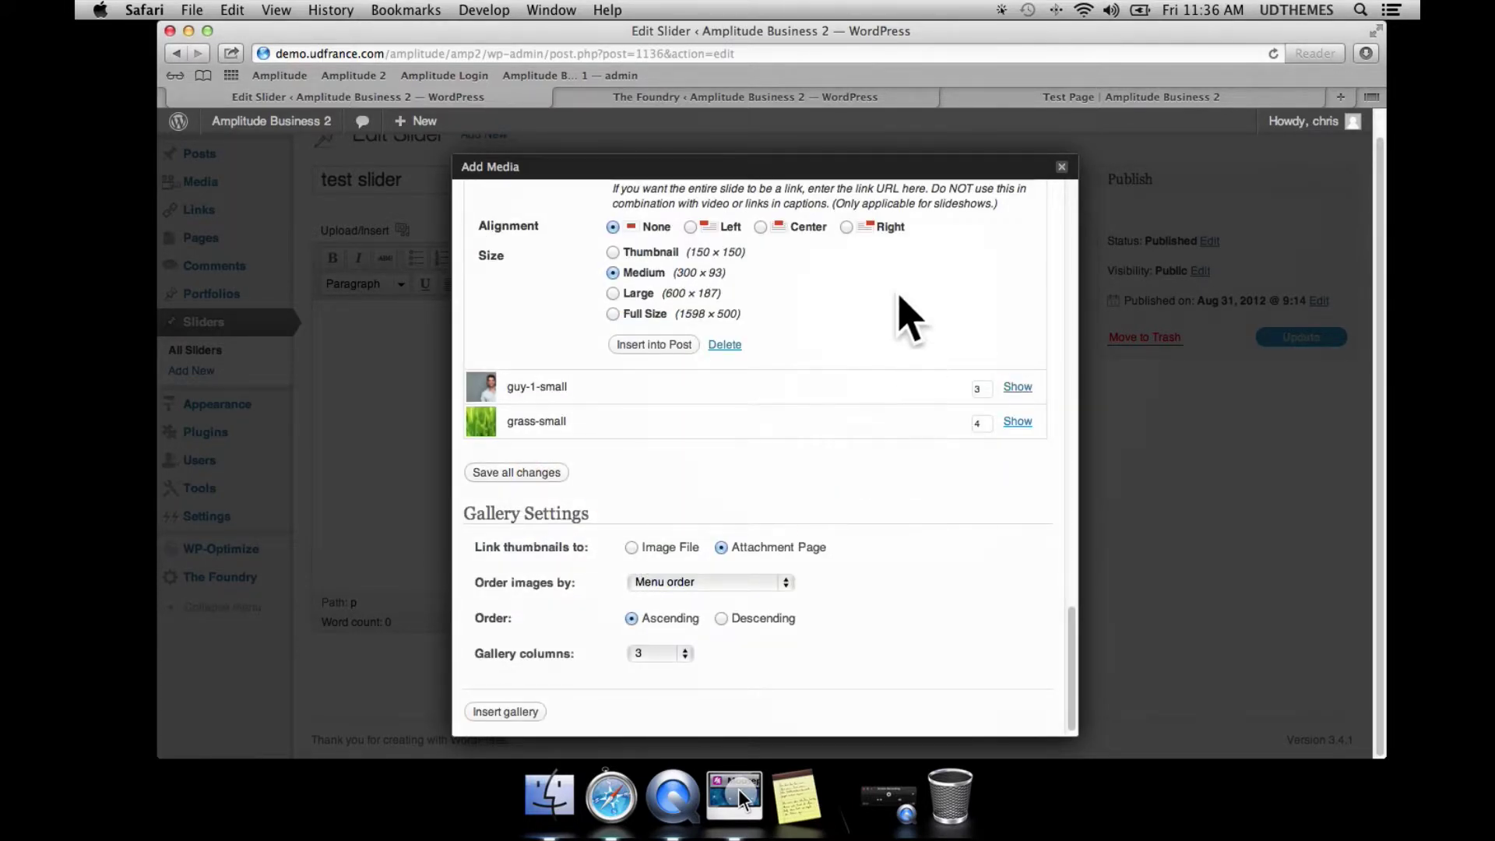
click(530, 473)
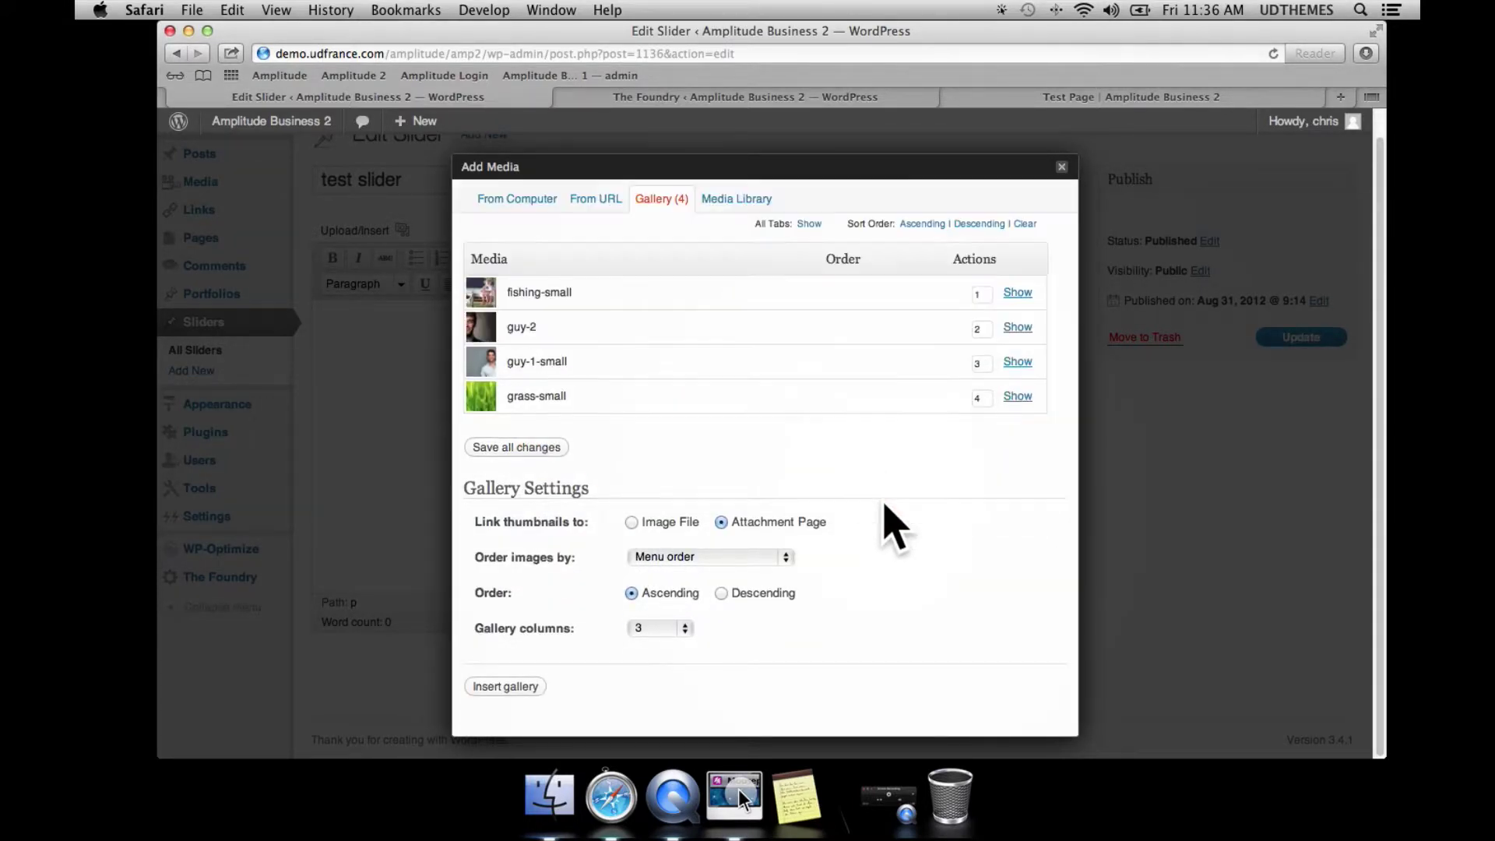
- Reload the test page and check the heading and caption on the guy-2 slide
click(1134, 98)
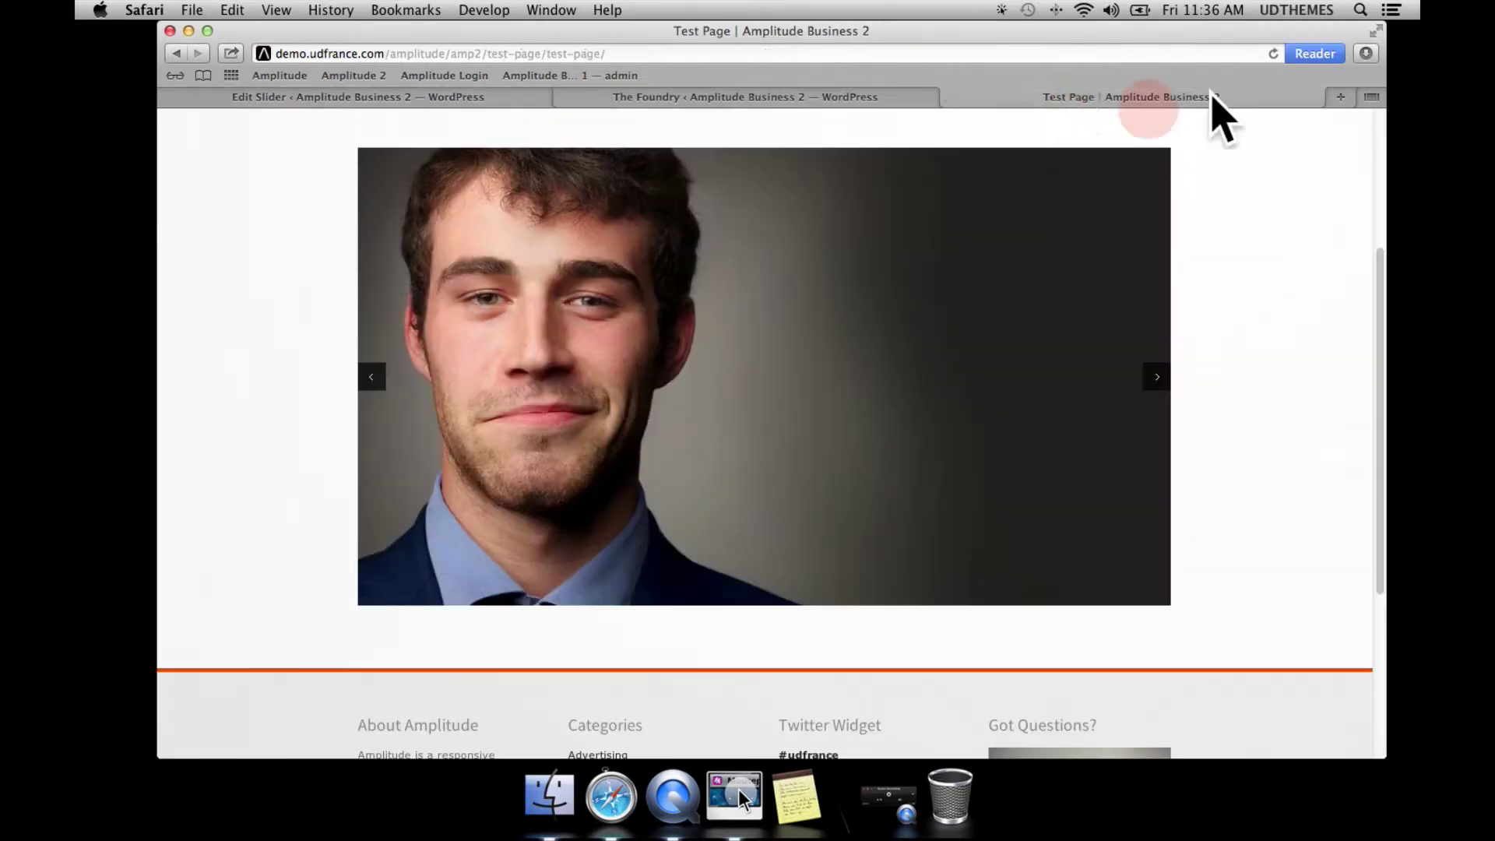
click(1273, 53)
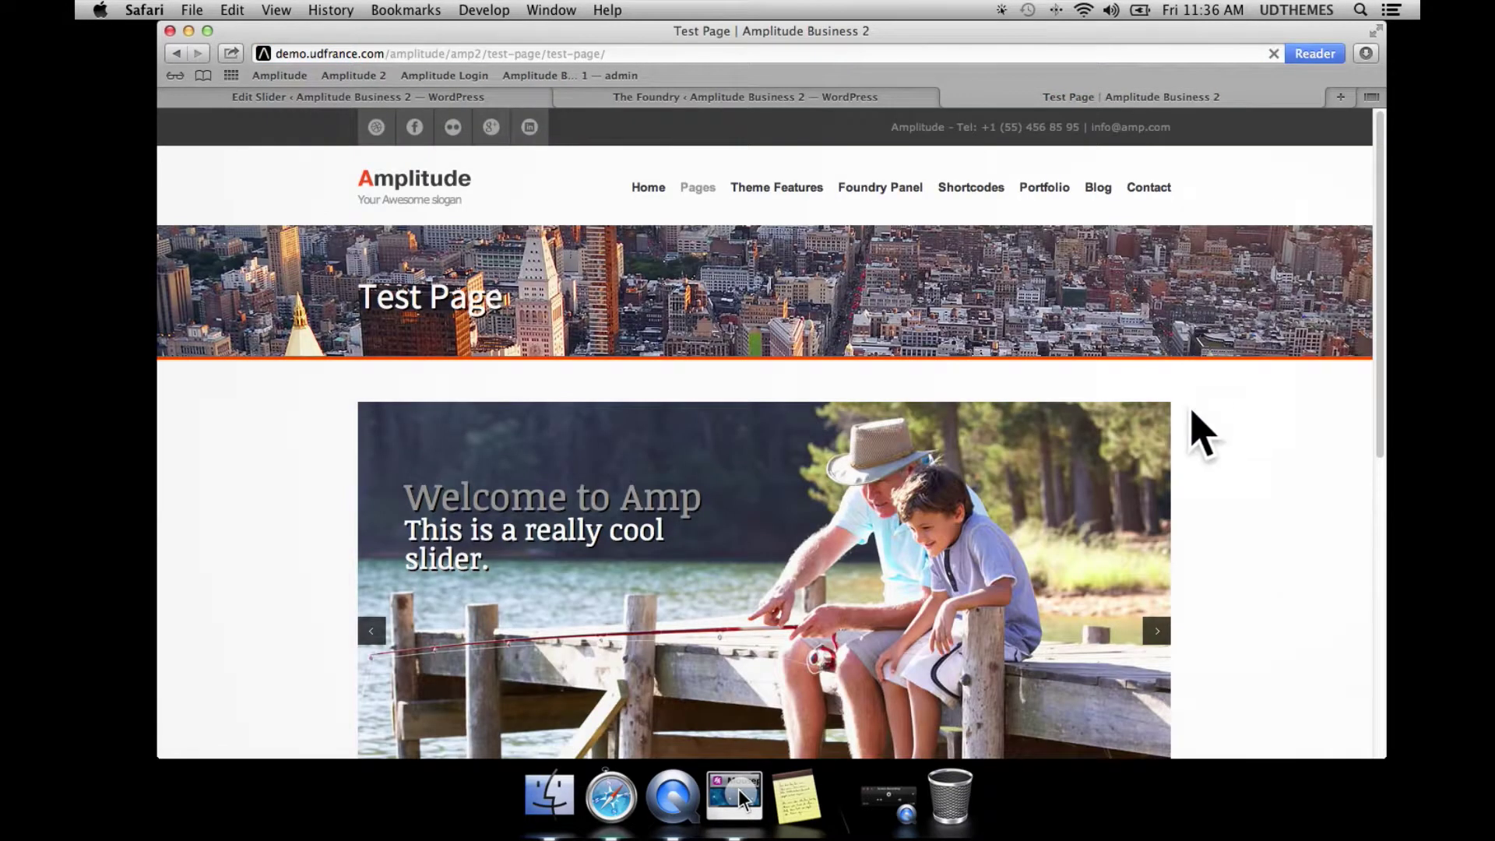
scroll(1191, 427, down, 5)
click(1144, 458)
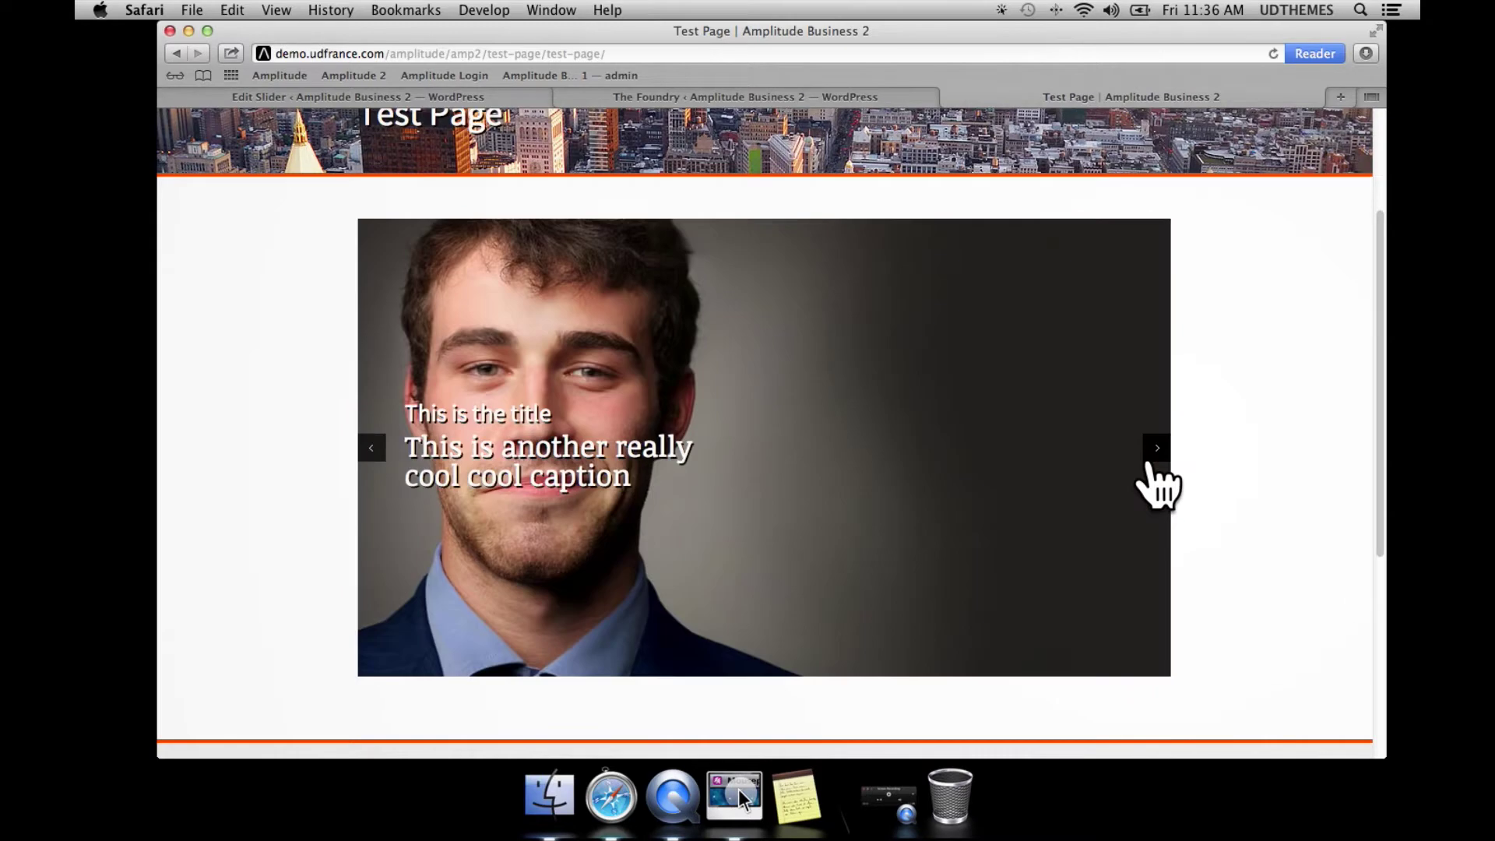
- Change guy-2's caption style to IMPACT, Center Right Aligned and save all gallery changes
click(401, 98)
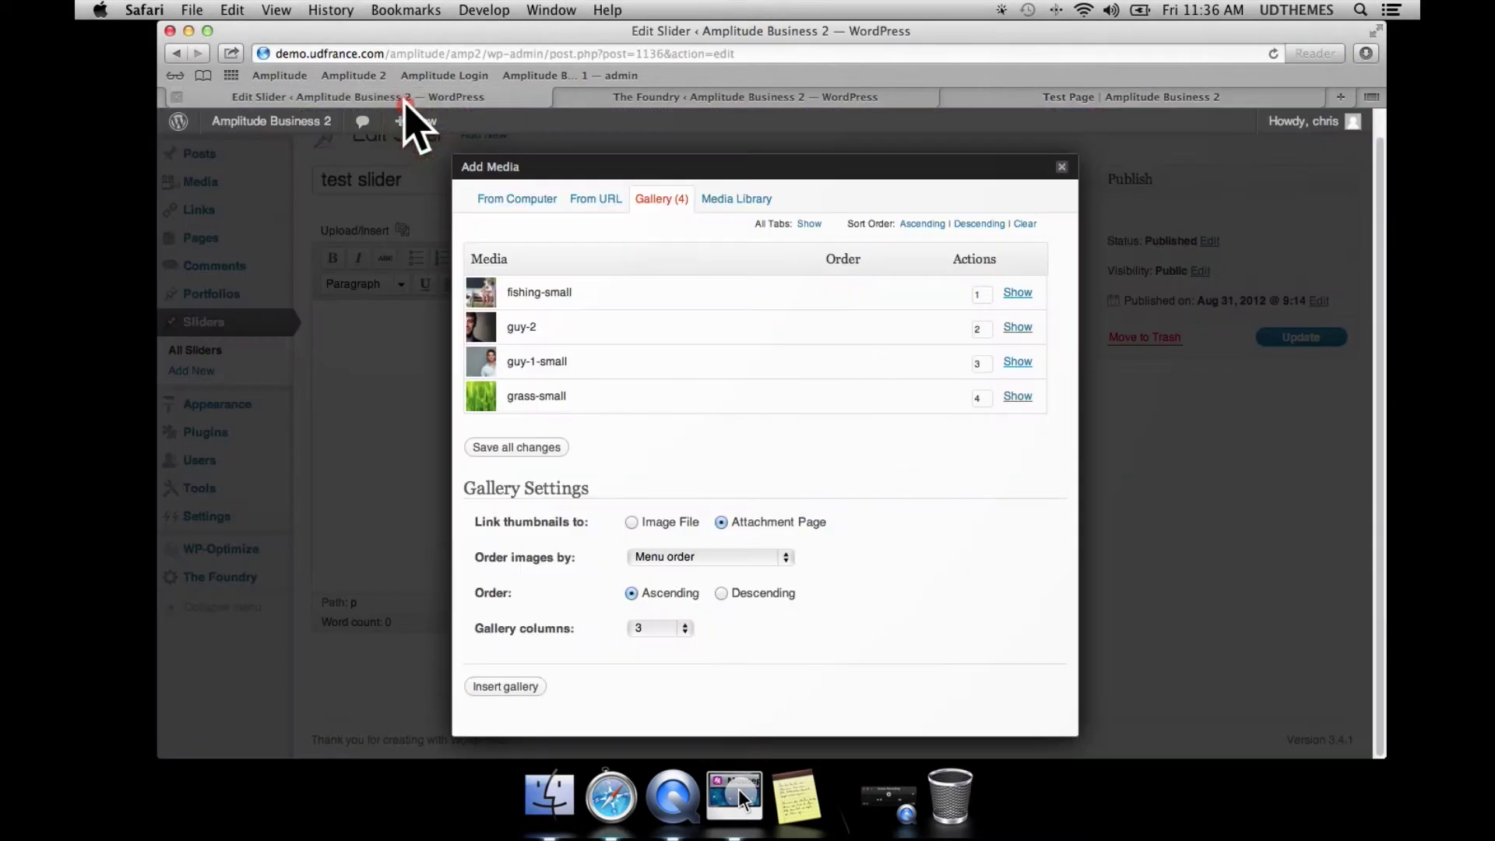
click(1018, 327)
scroll(895, 459, down, 1)
scroll(895, 459, down, 4)
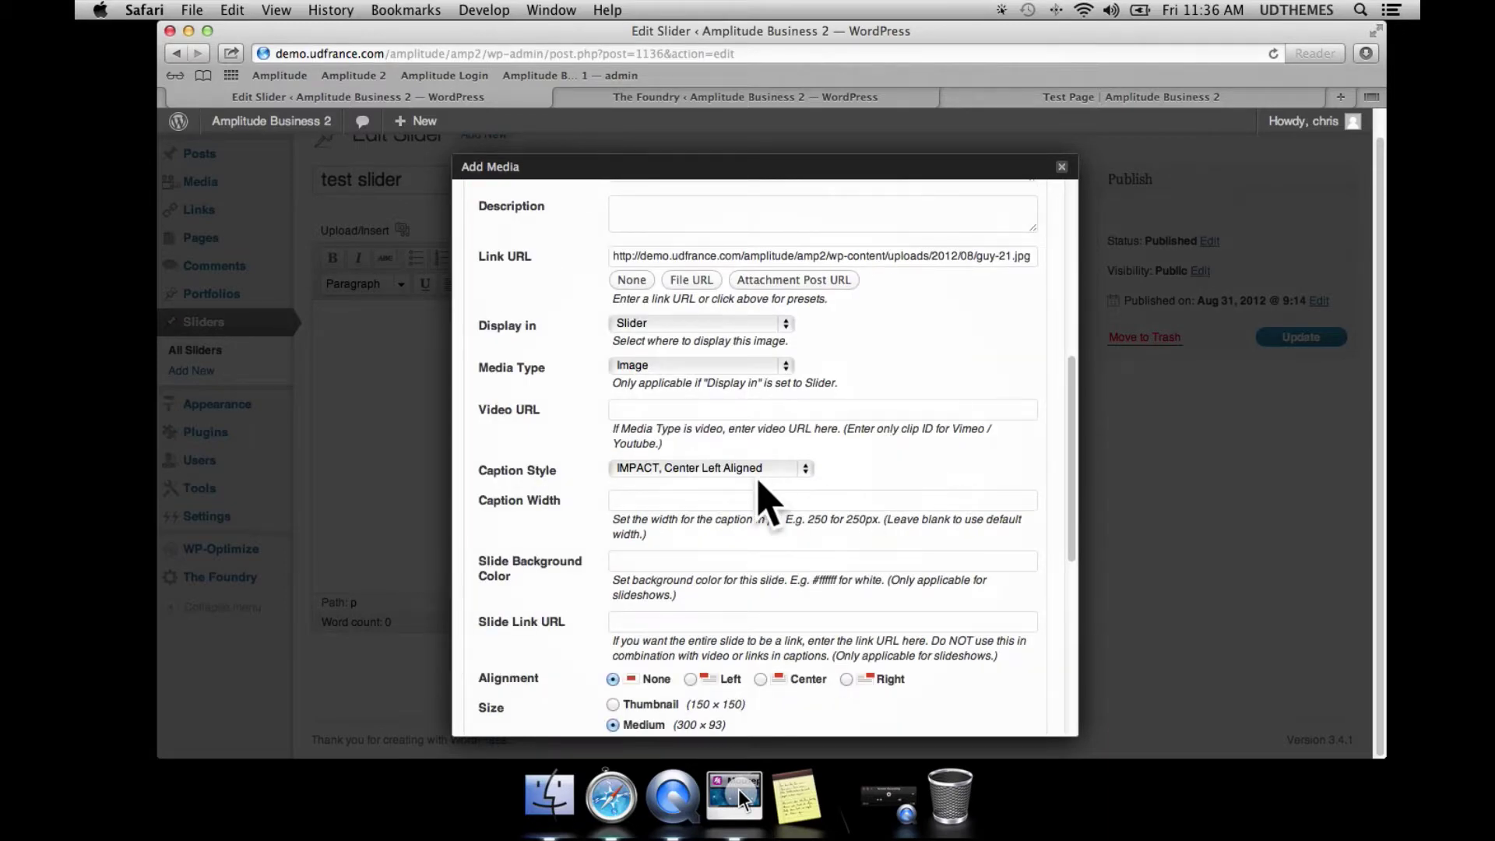
scroll(891, 465, down, 5)
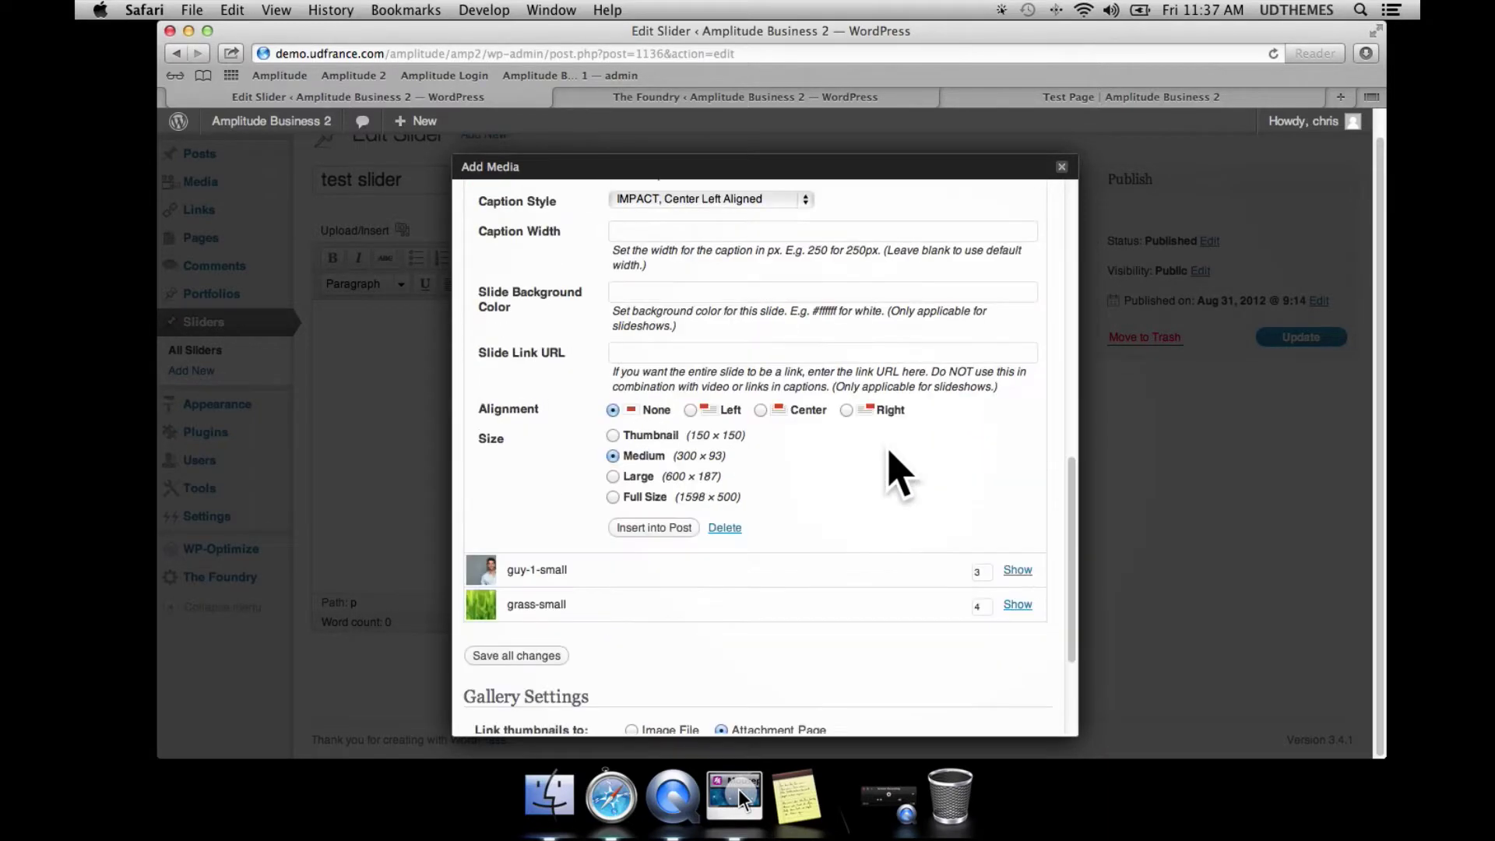
scroll(790, 330, up, 1)
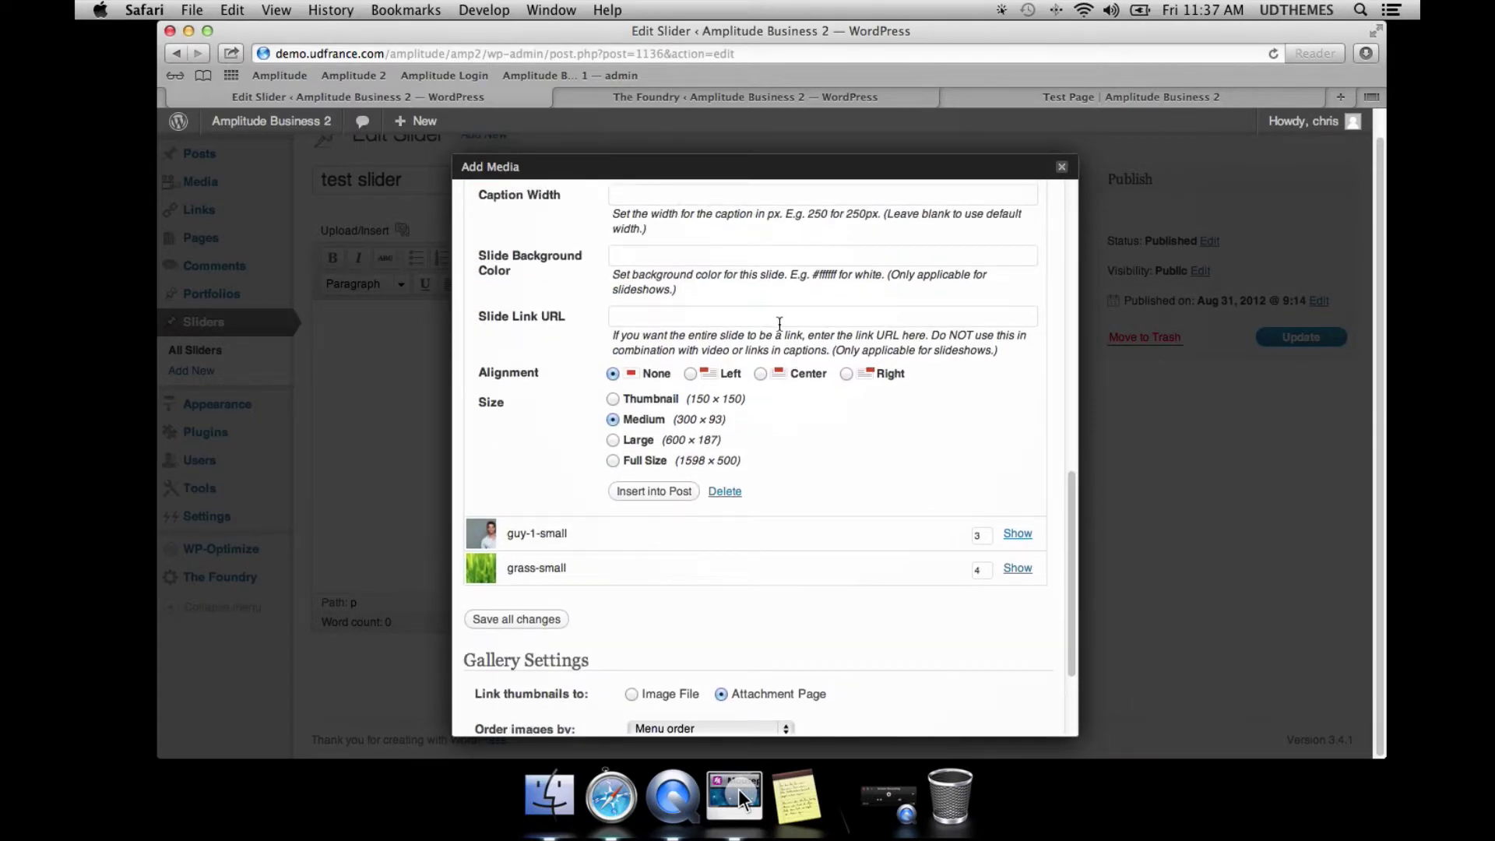
scroll(740, 306, up, 1)
click(735, 228)
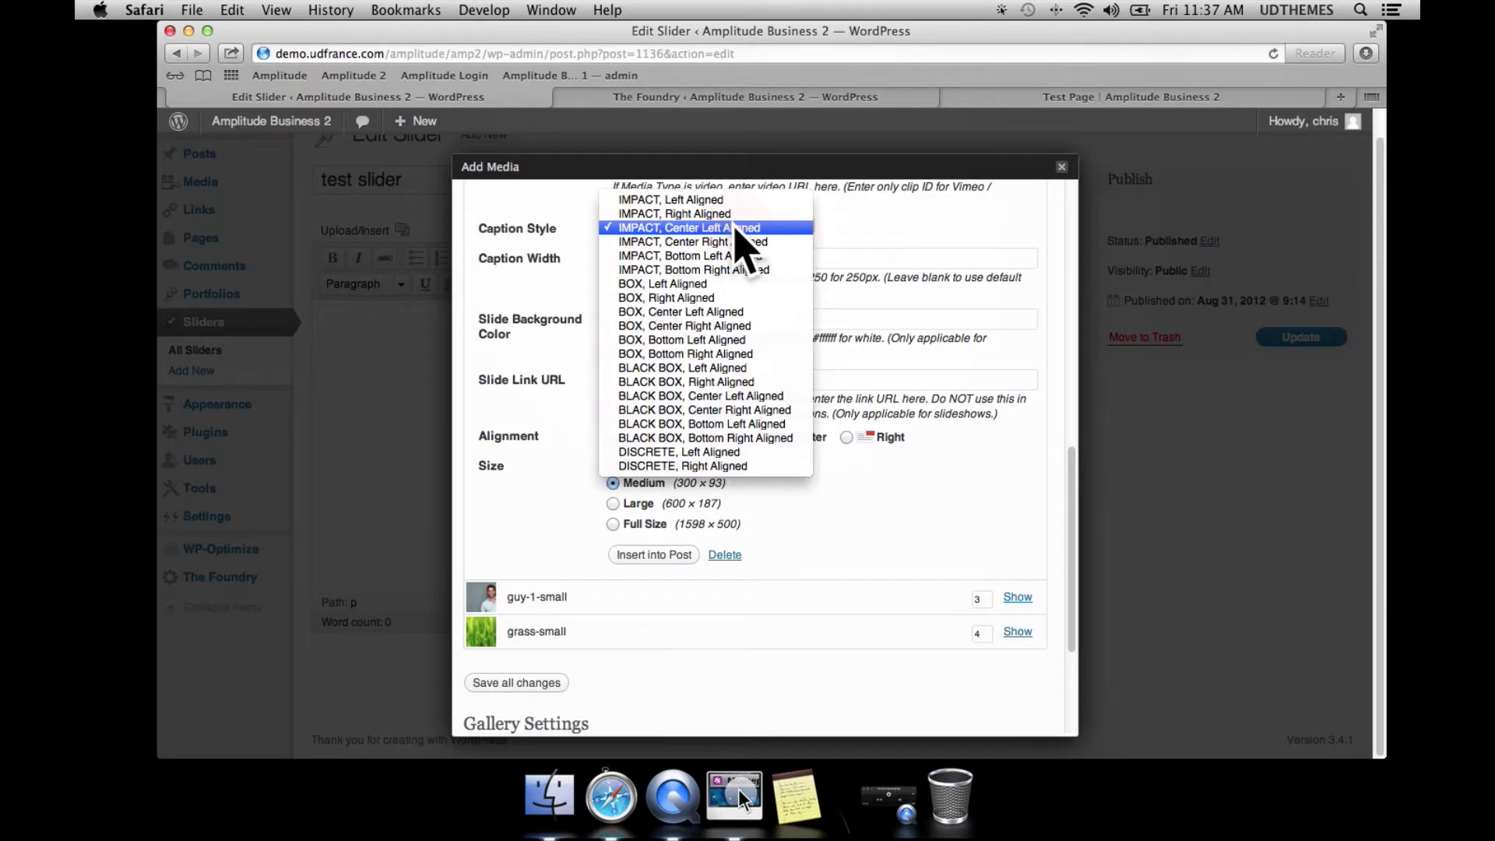
click(785, 242)
click(510, 685)
- Reload the test page and examine the alignment of the caption on the guy-2 slide
click(1046, 100)
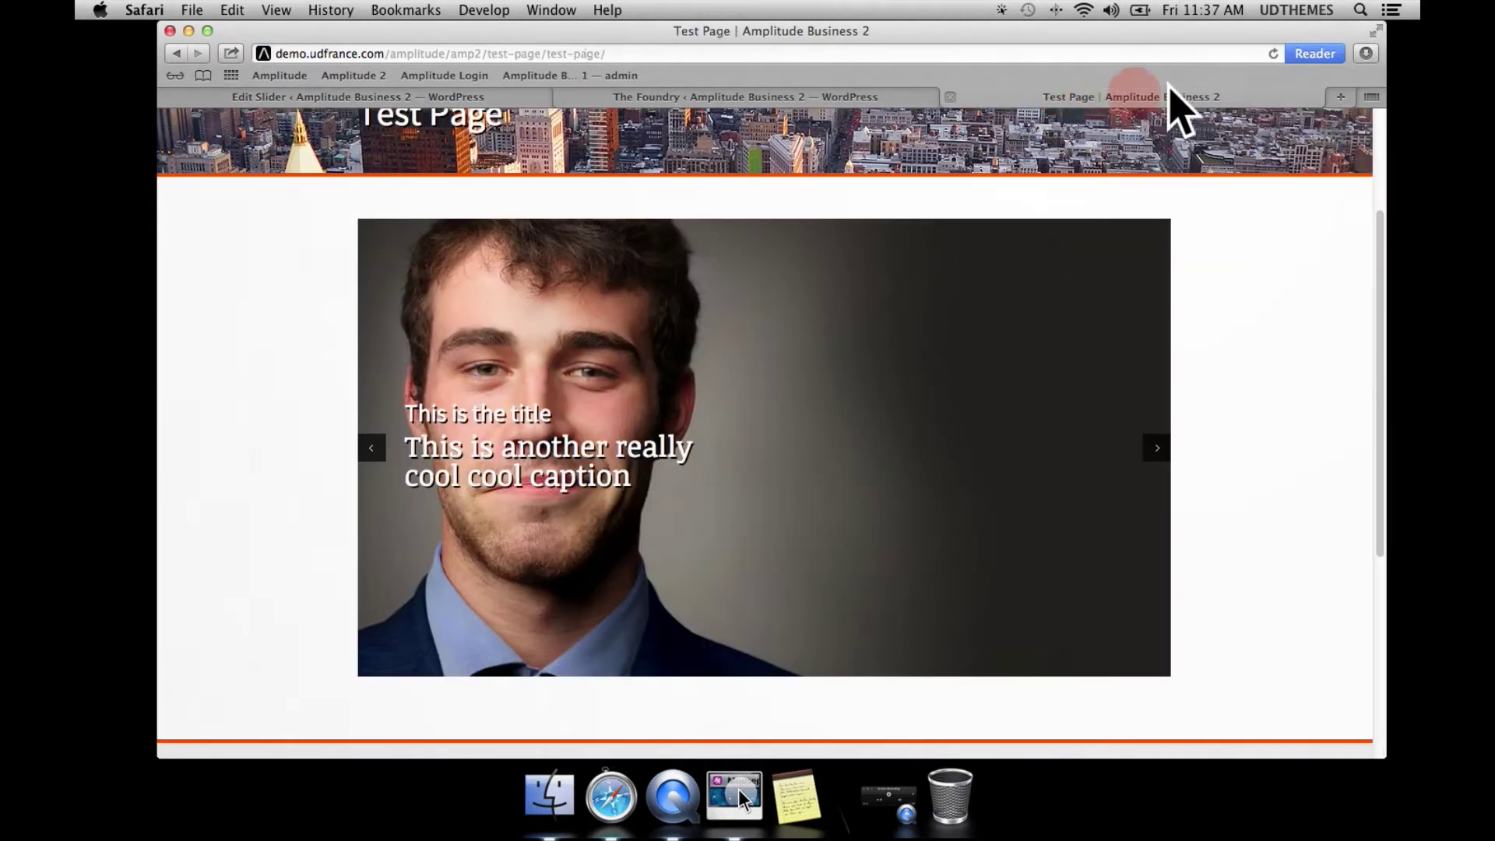
click(1273, 54)
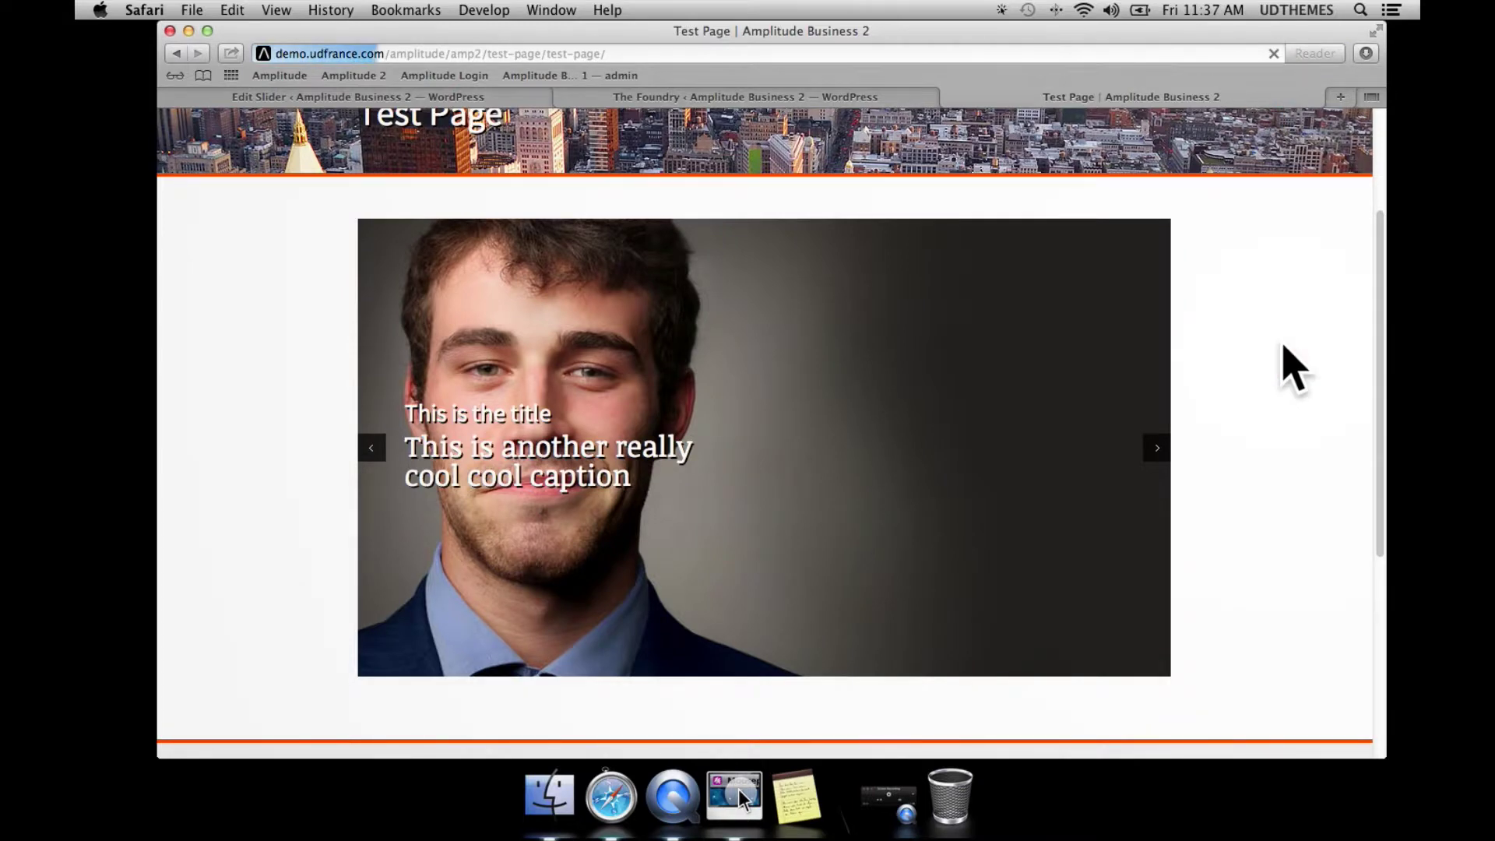
scroll(1285, 420, down, 2)
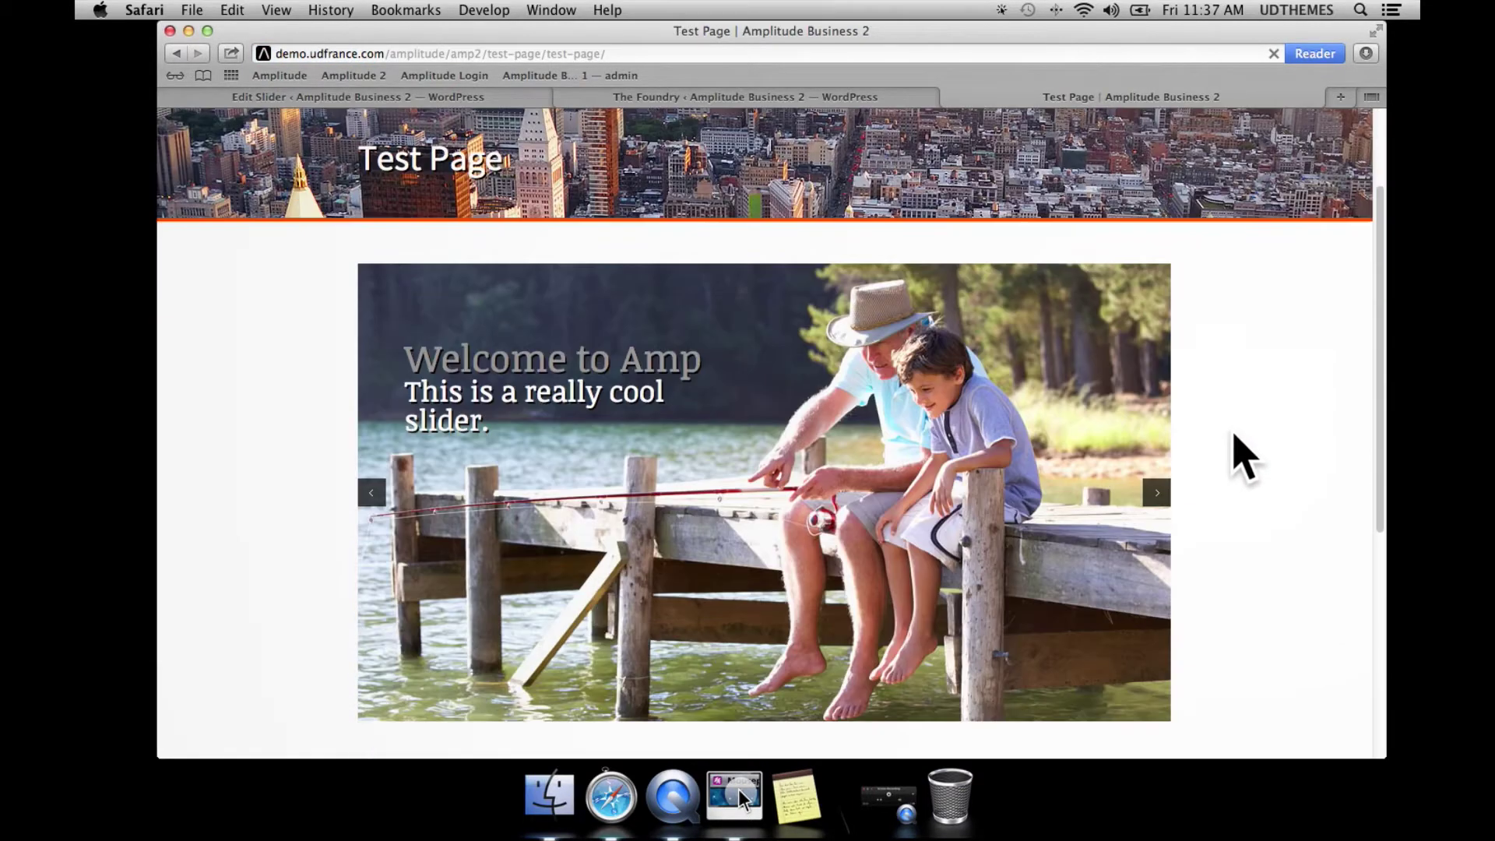
click(1157, 493)
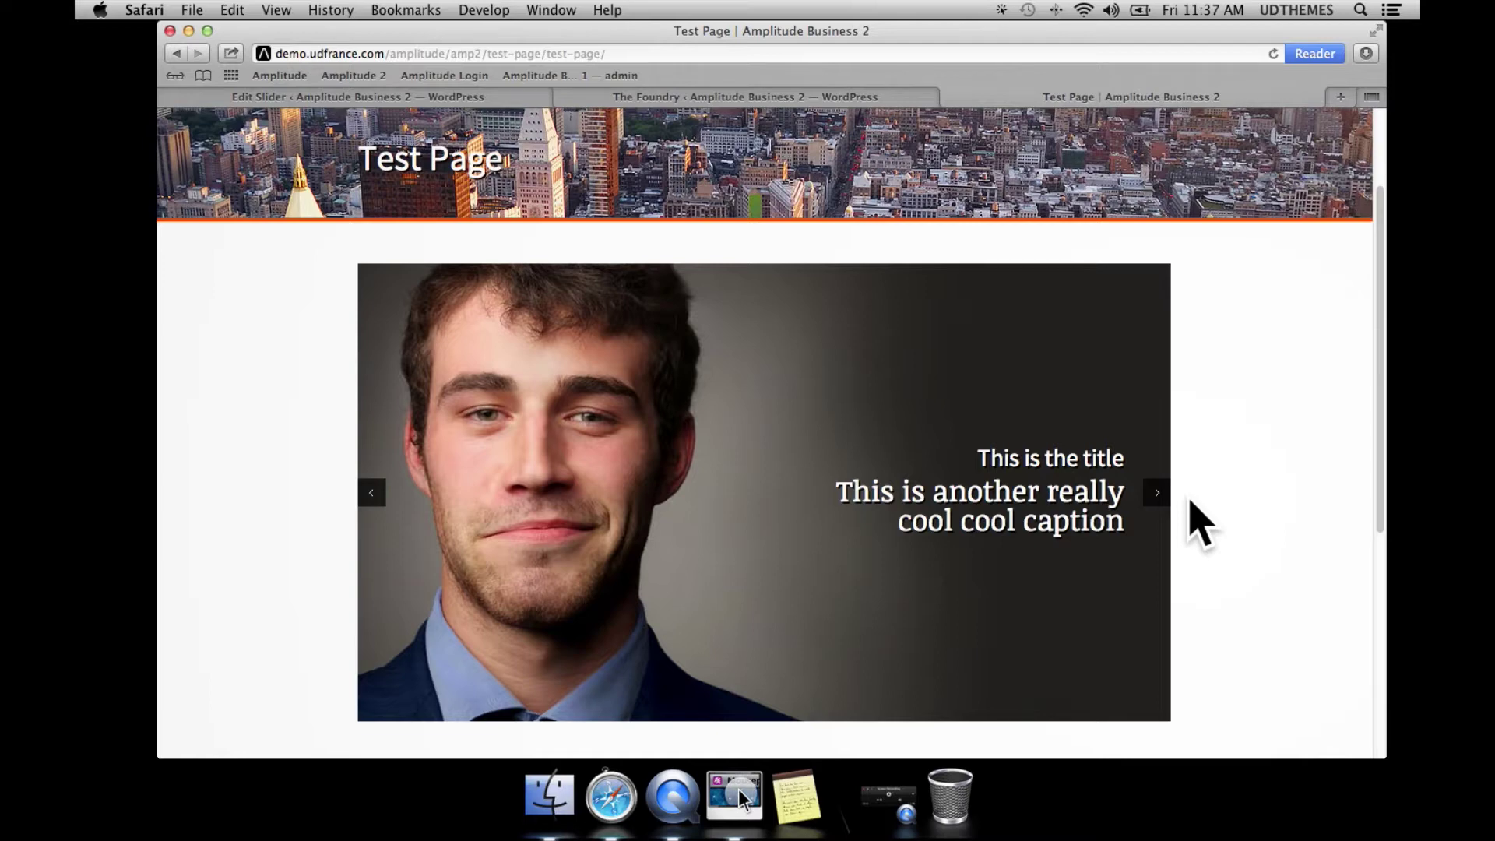
- Open guy-2's details in the slider gallery and begin a span tag directly after the opening h3 tag in its caption
click(330, 96)
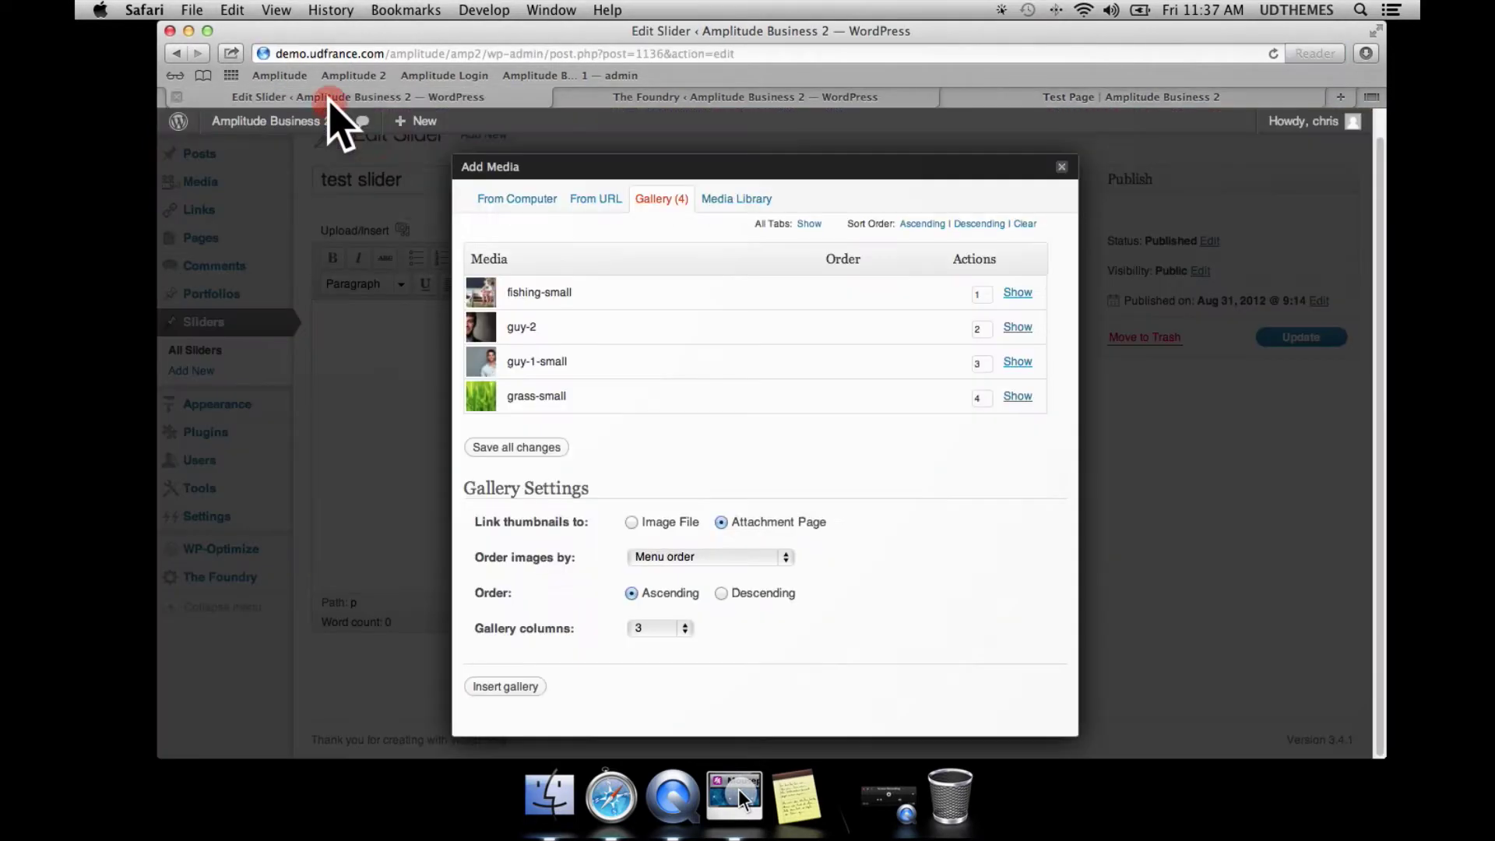
click(1017, 327)
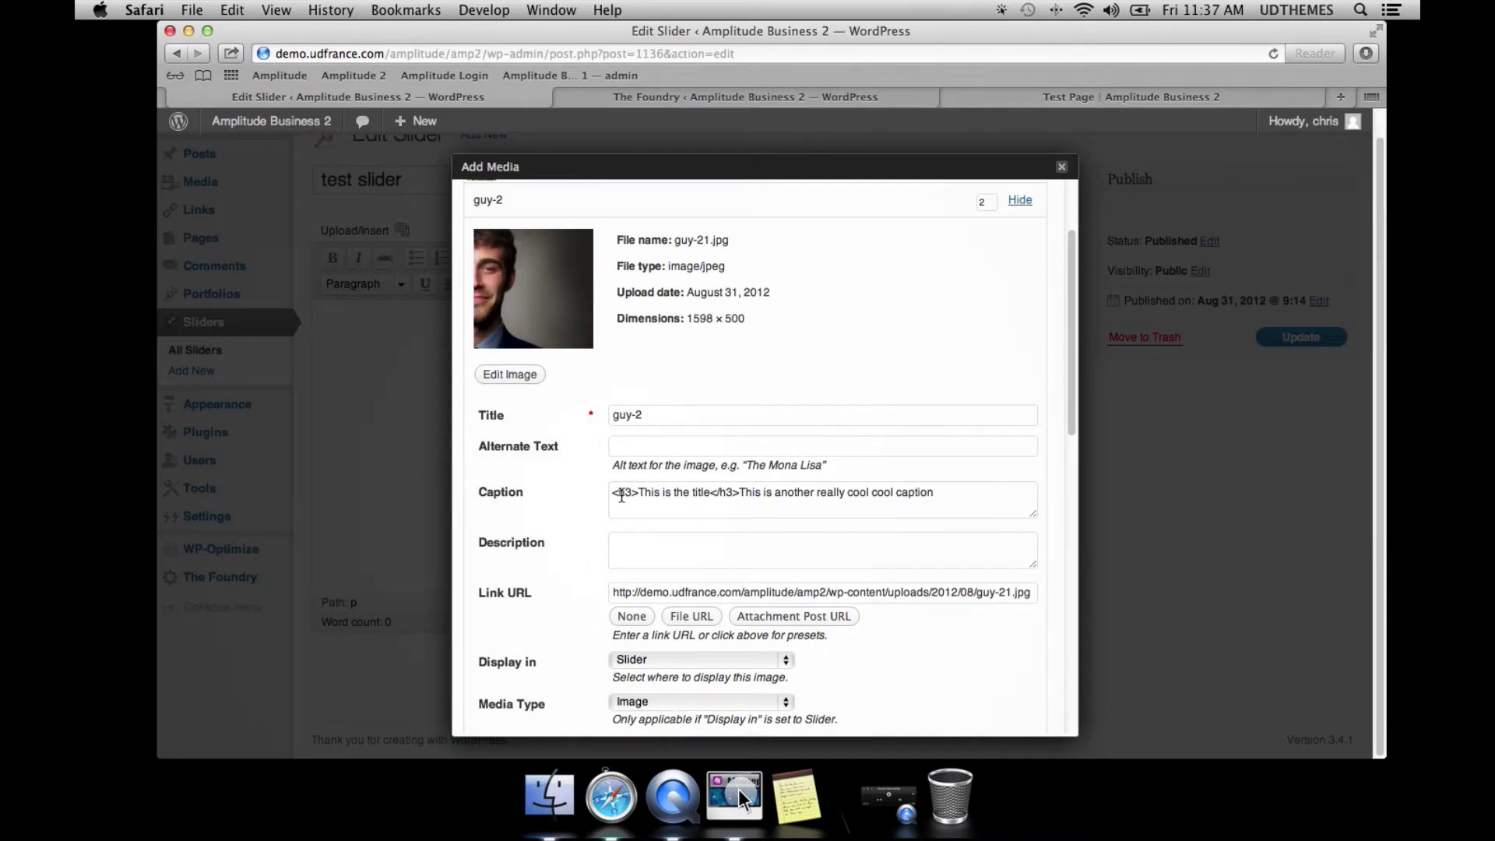
click(614, 499)
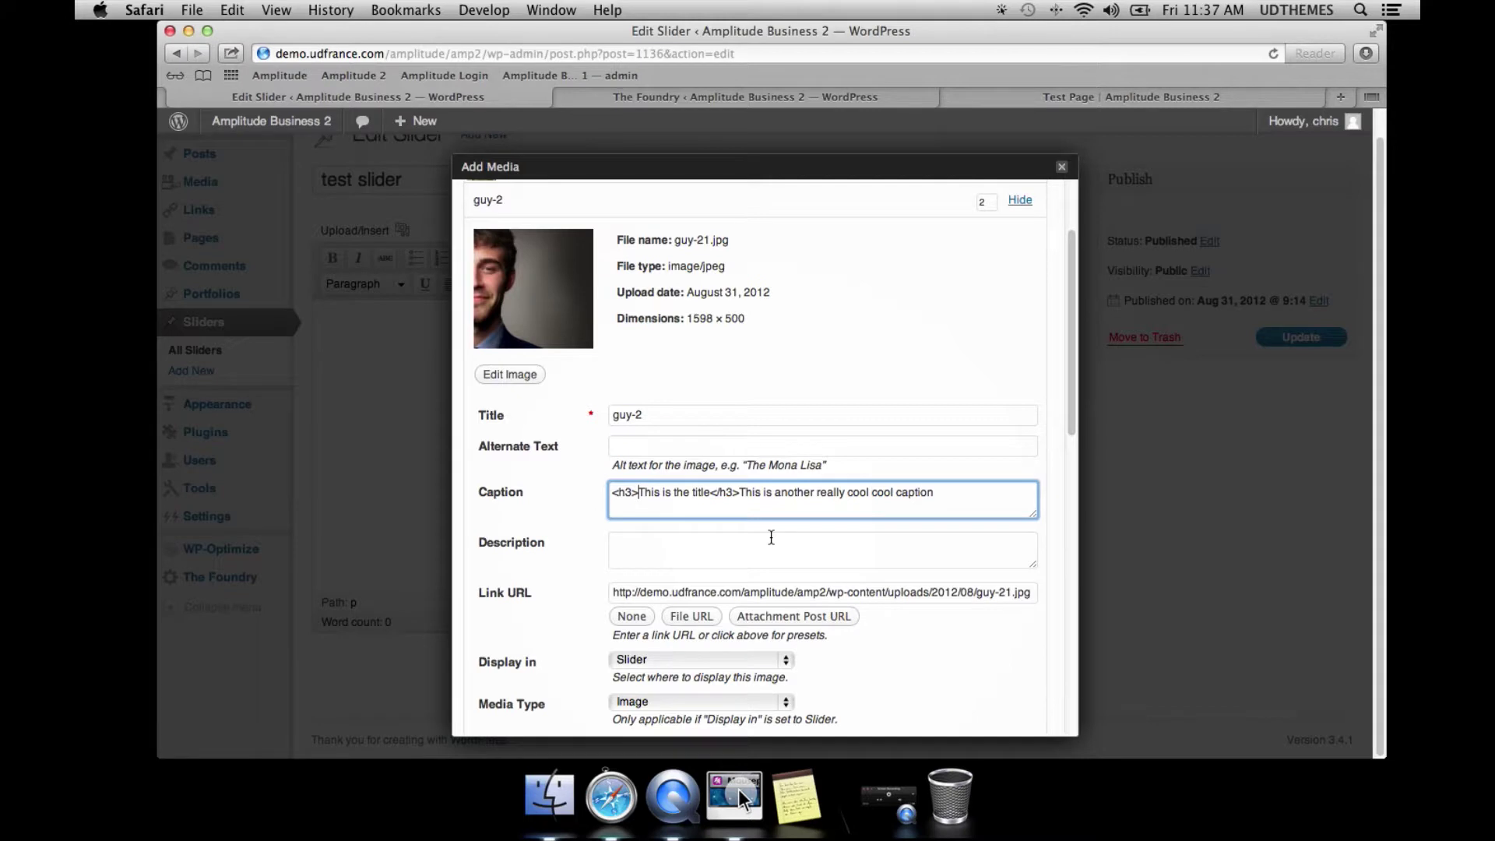
text(p)
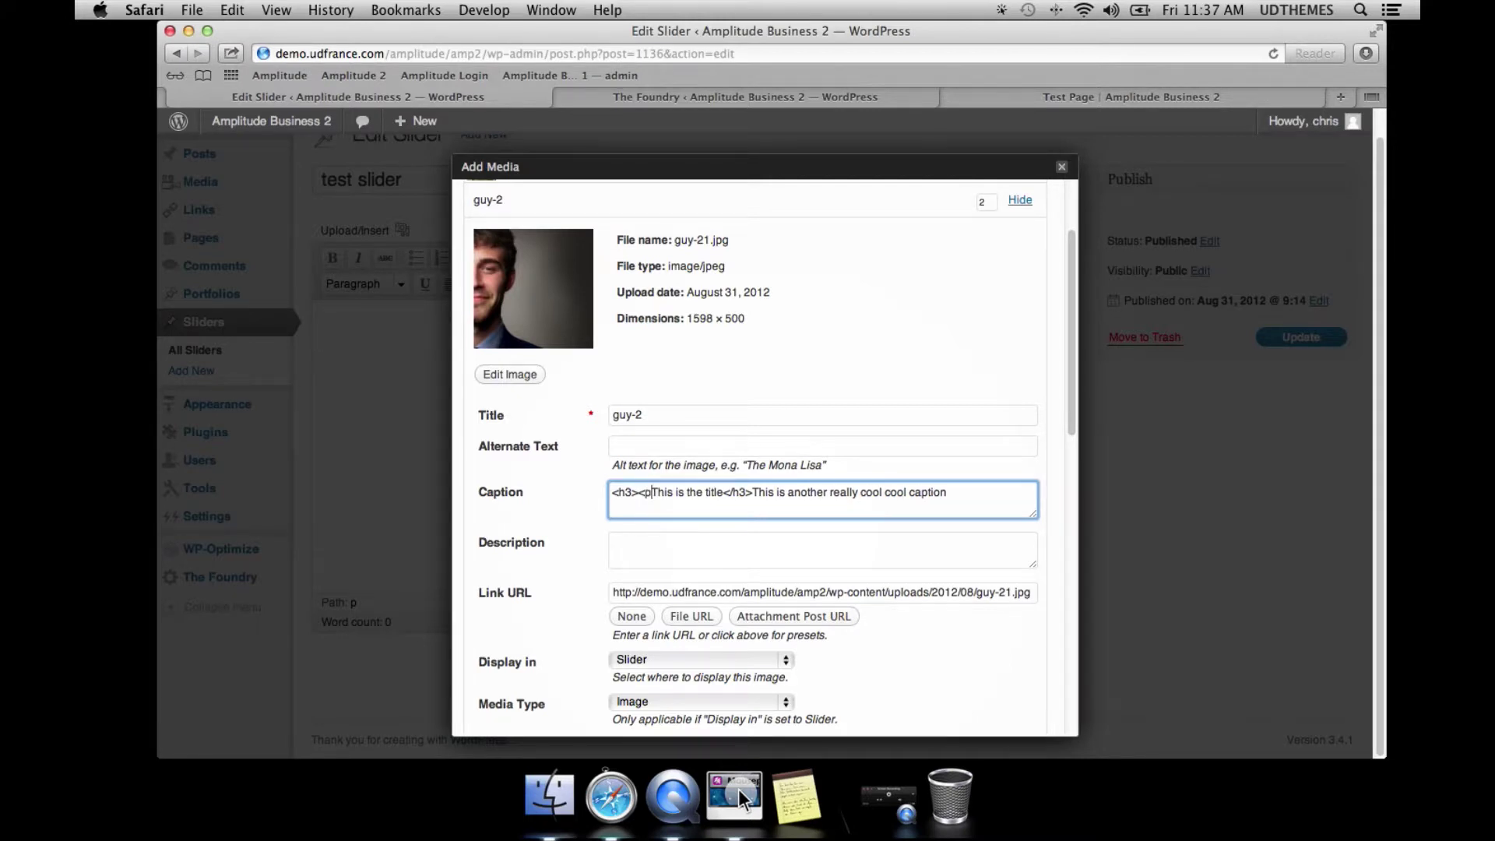
key(BackSpace)
text(span =)
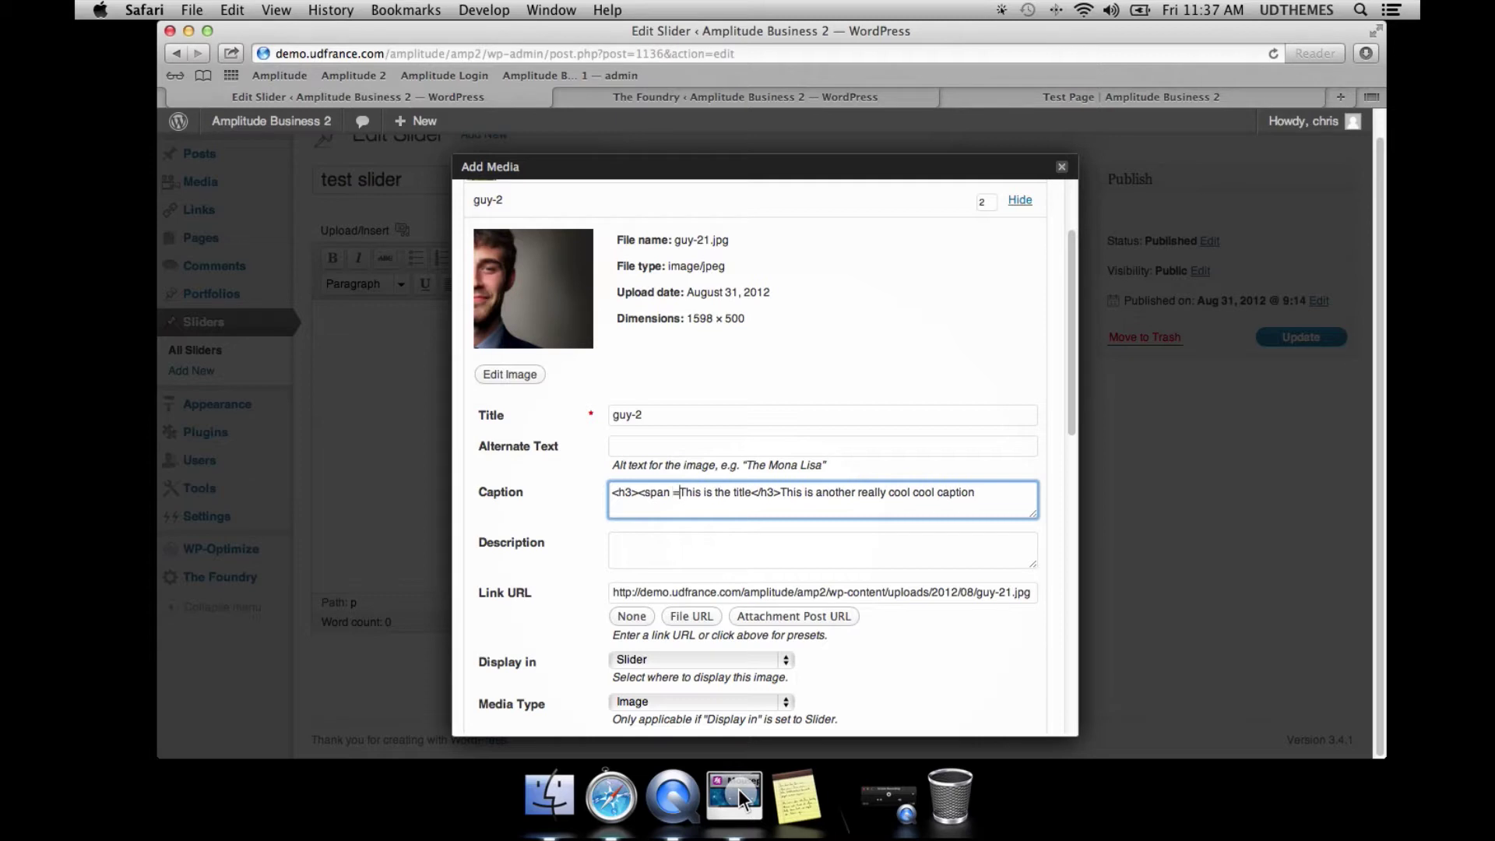
key(BackSpace)
text(class)
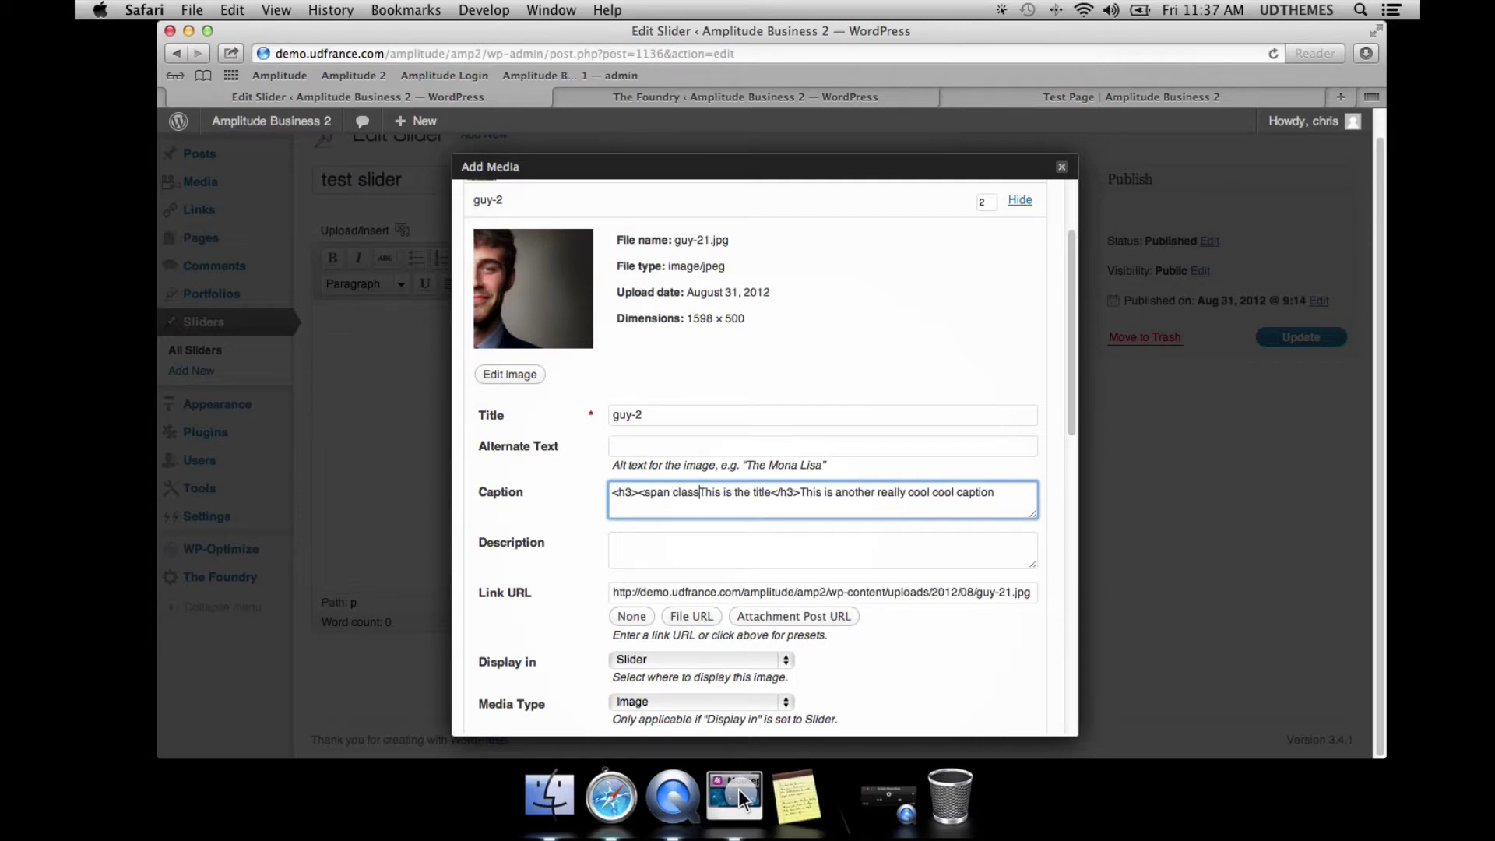
text(="im)
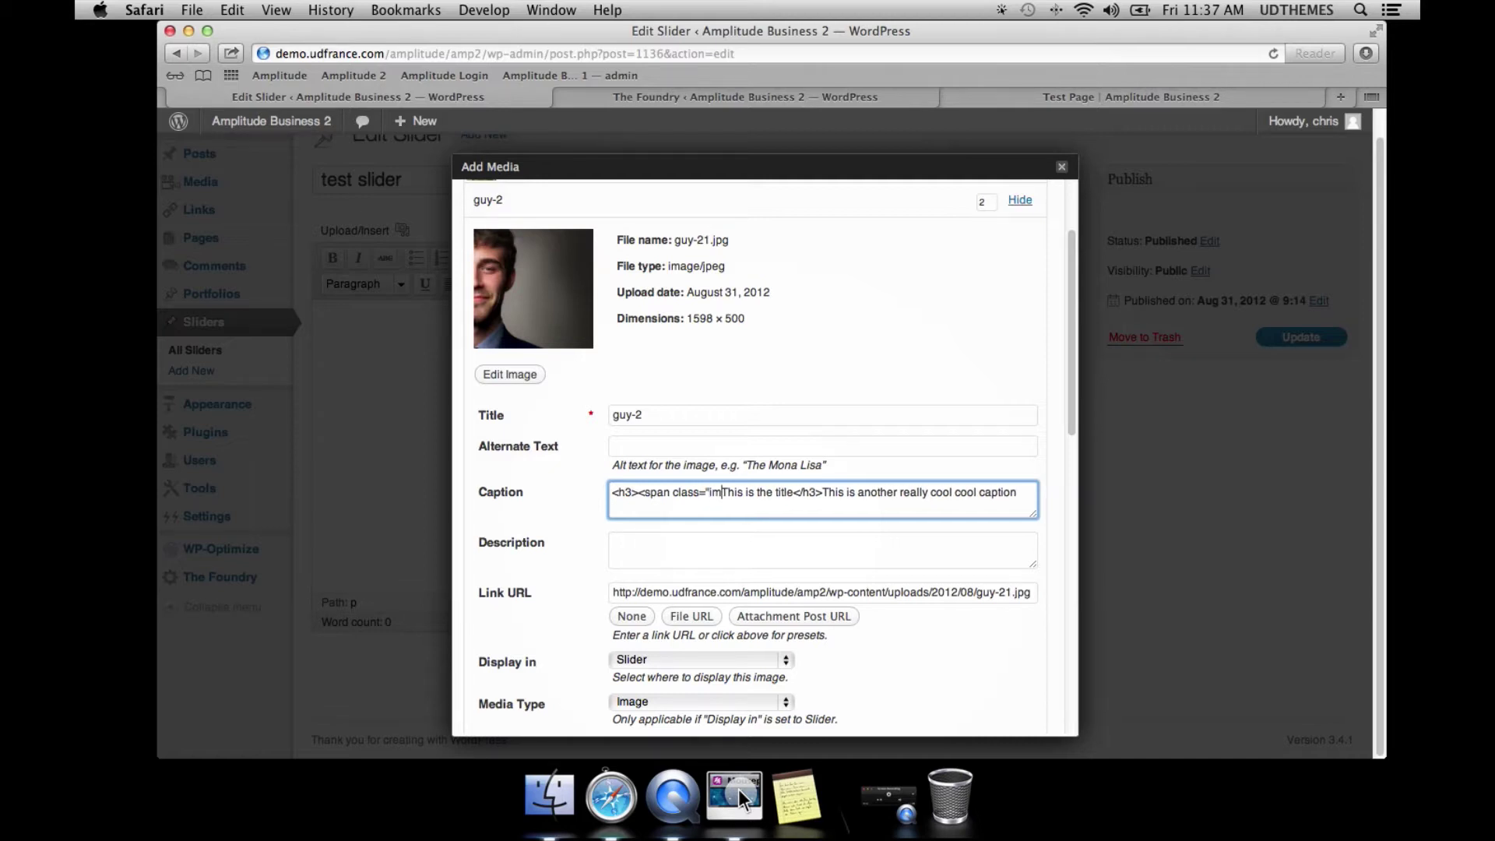
key(BackSpace)
key(BackSpace)
key(BackSpace)
key(BackSpace)
key(BackSpace)
key(BackSpace)
key(BackSpace)
key(BackSpace)
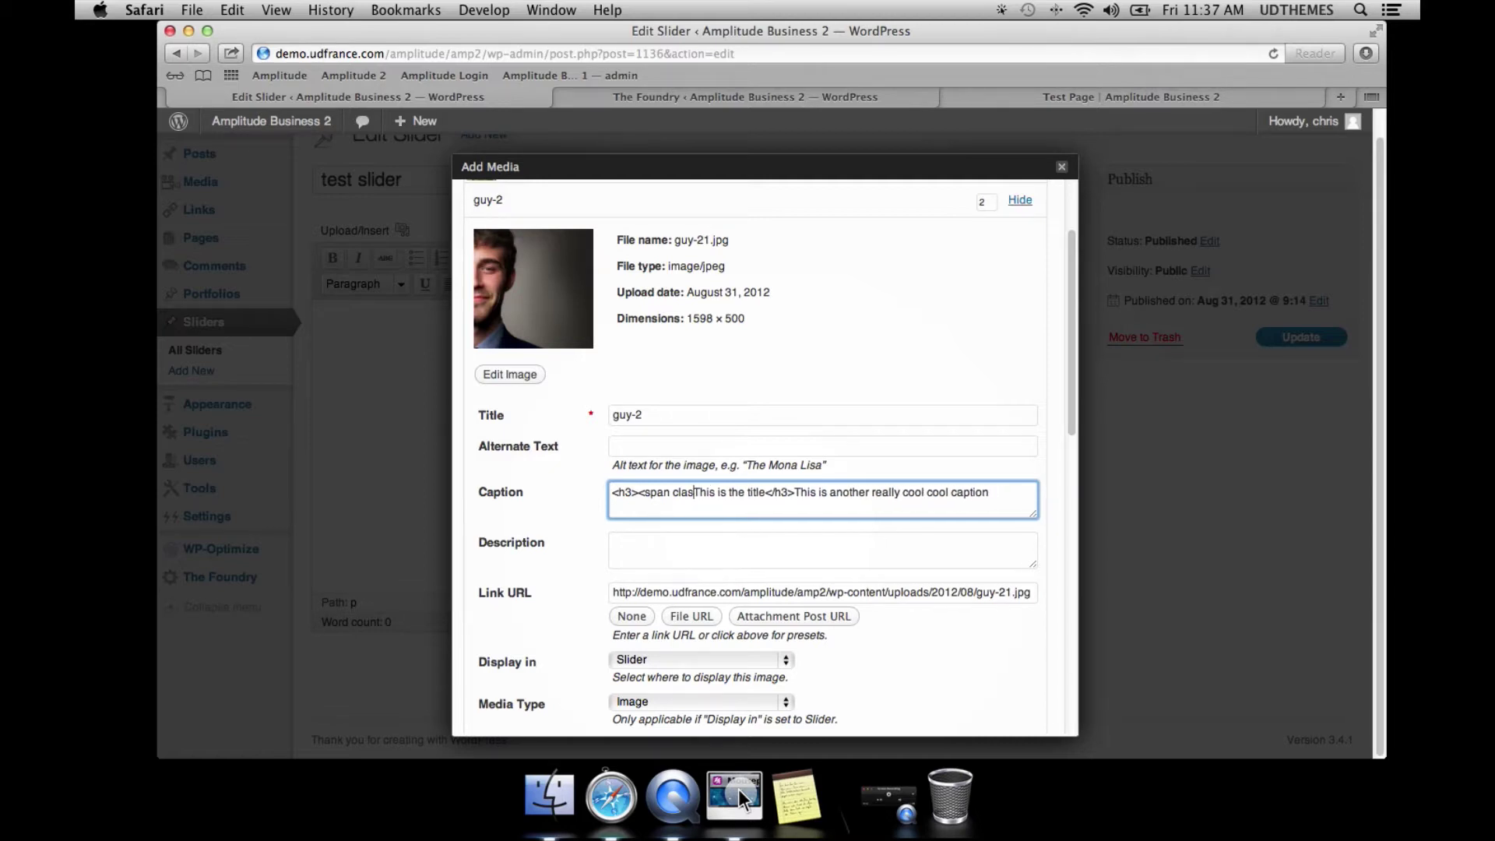
- Complete the <span> tag before "This is the title", add </span> before </h3>, and save all gallery changes
text(<)
key(BackSpace)
text(>)
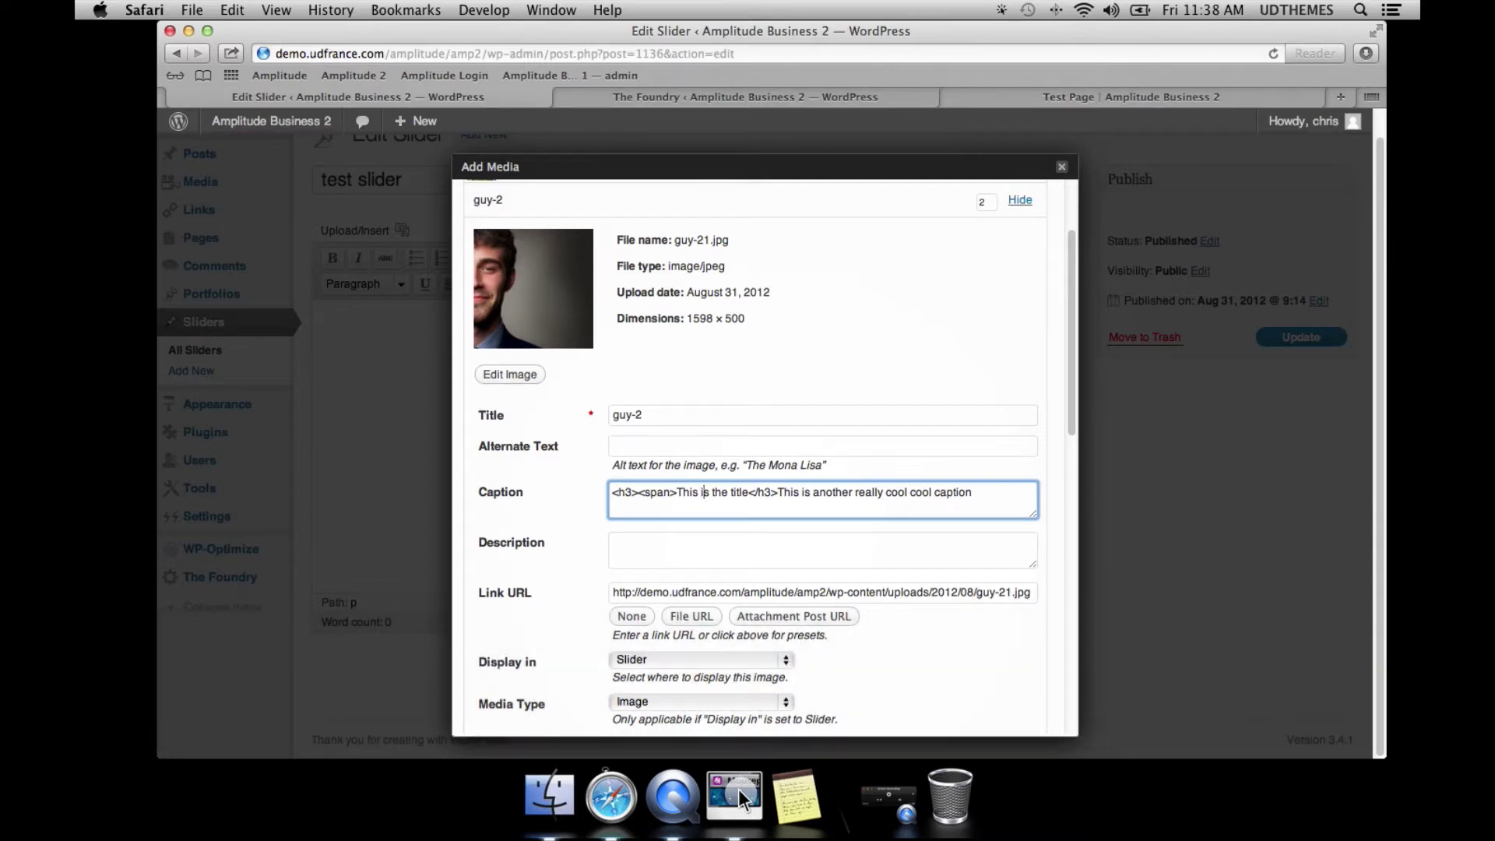
text(</span>)
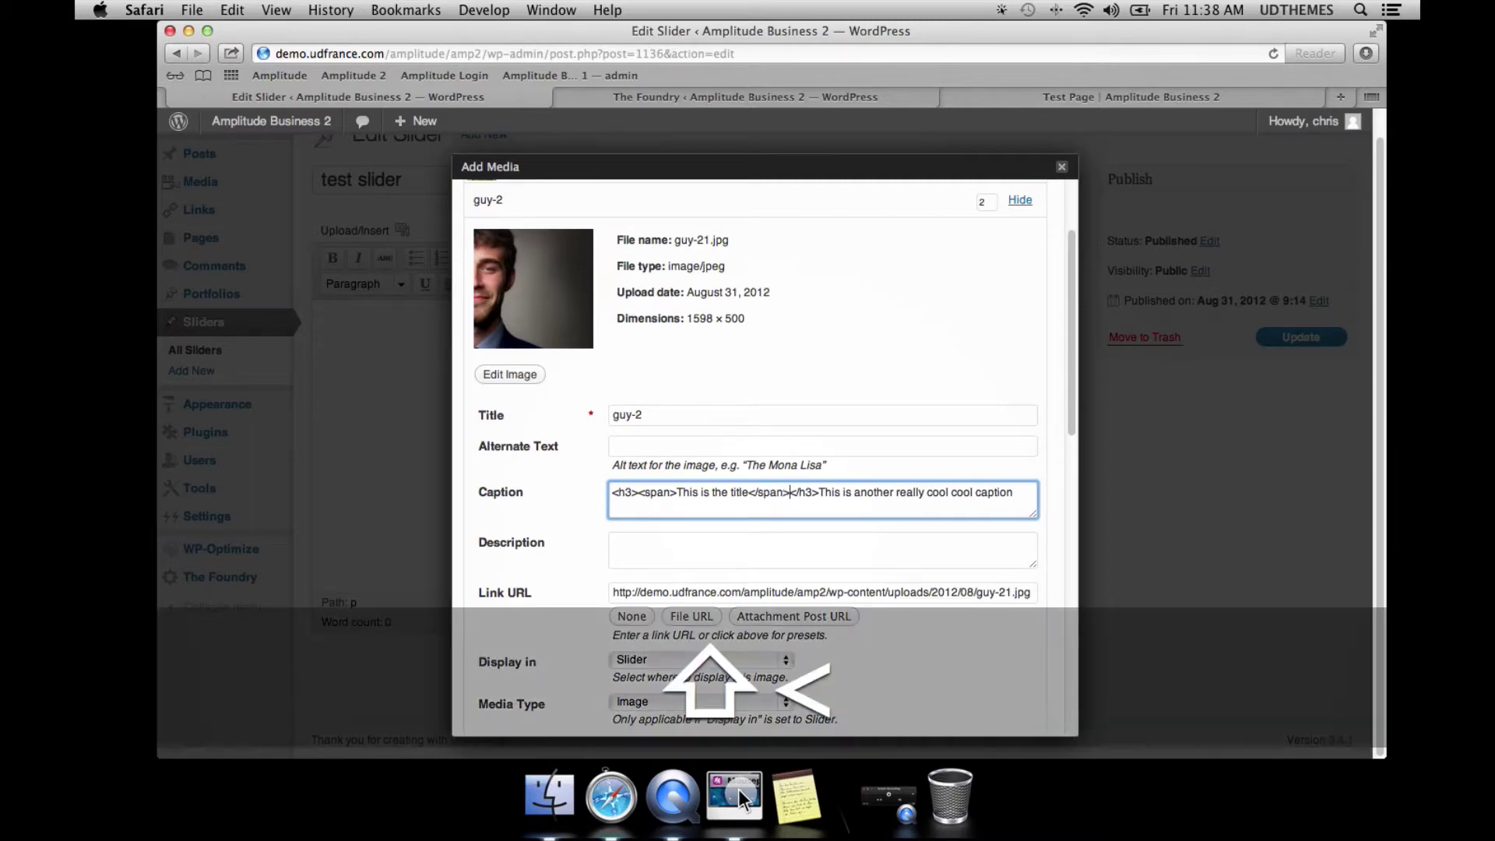
scroll(1039, 487, down, 5)
scroll(1026, 469, down, 5)
click(537, 674)
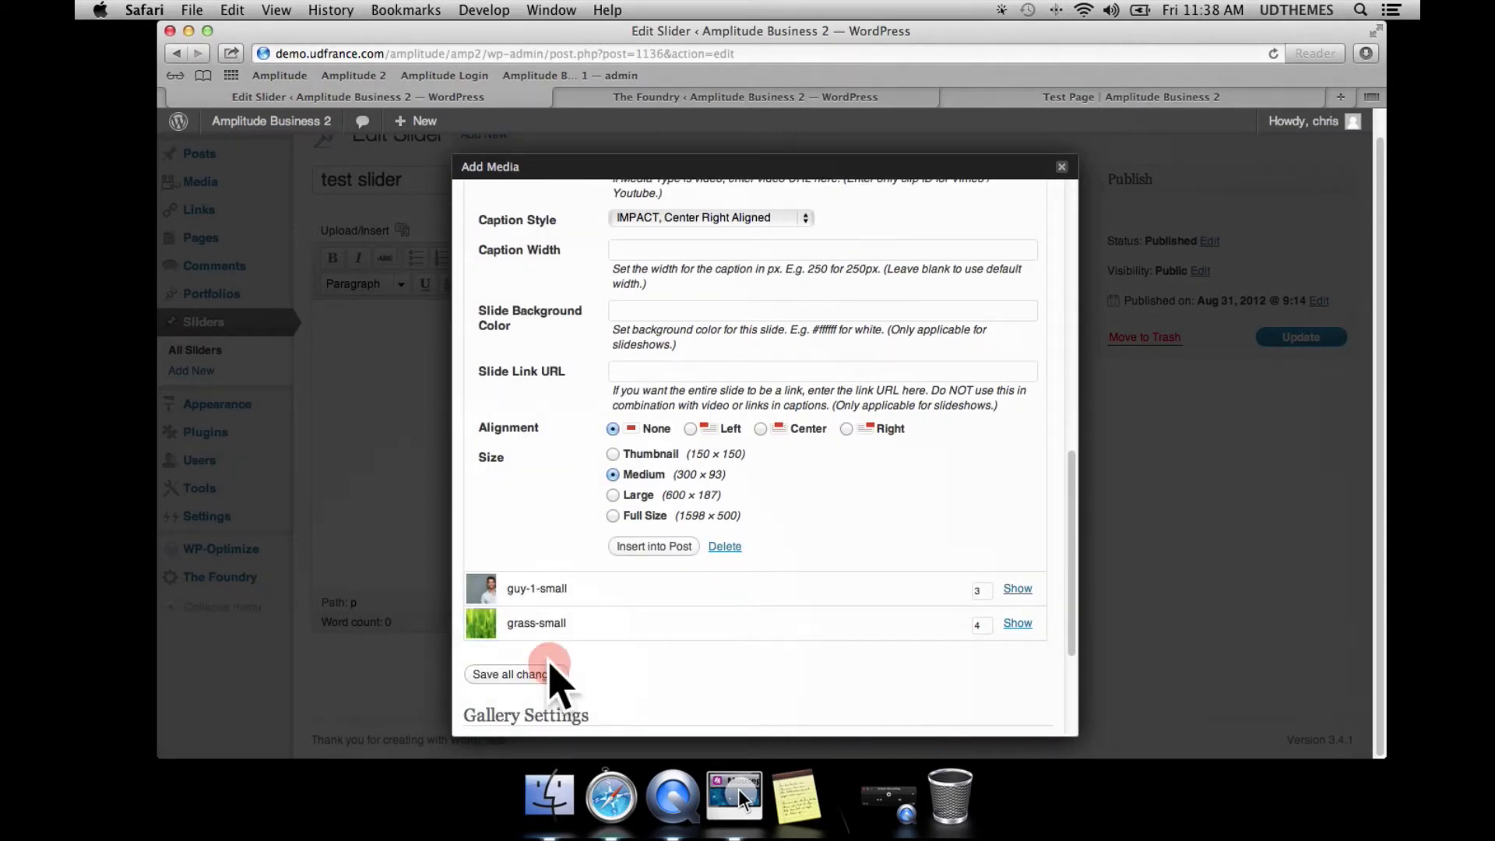
- Reload the test page and check the title styling on the guy-2 slide
click(1107, 101)
click(1270, 53)
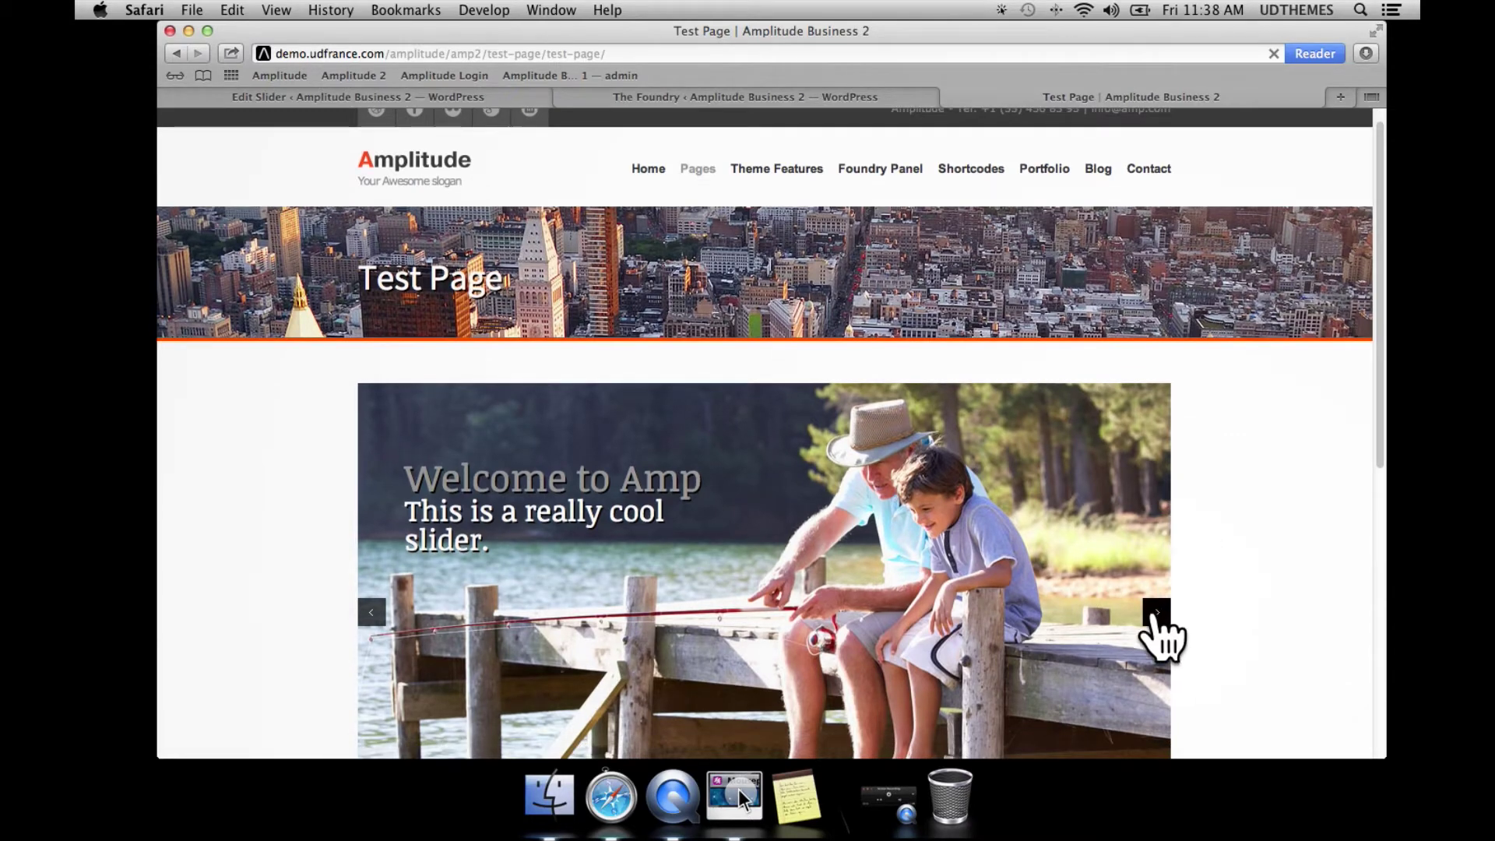
click(1157, 613)
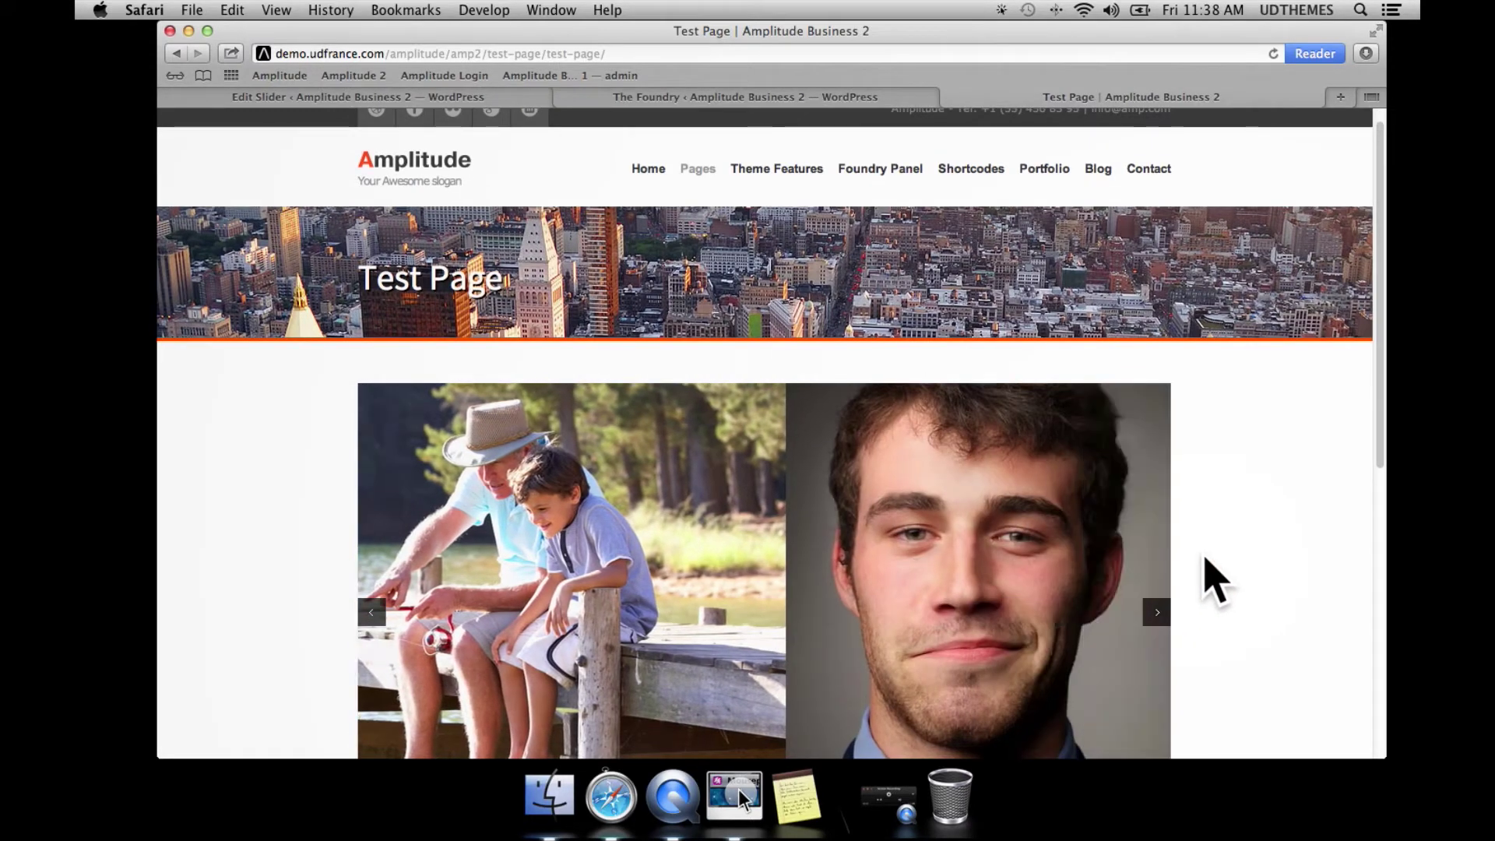
scroll(1226, 561, down, 2)
scroll(1230, 557, down, 3)
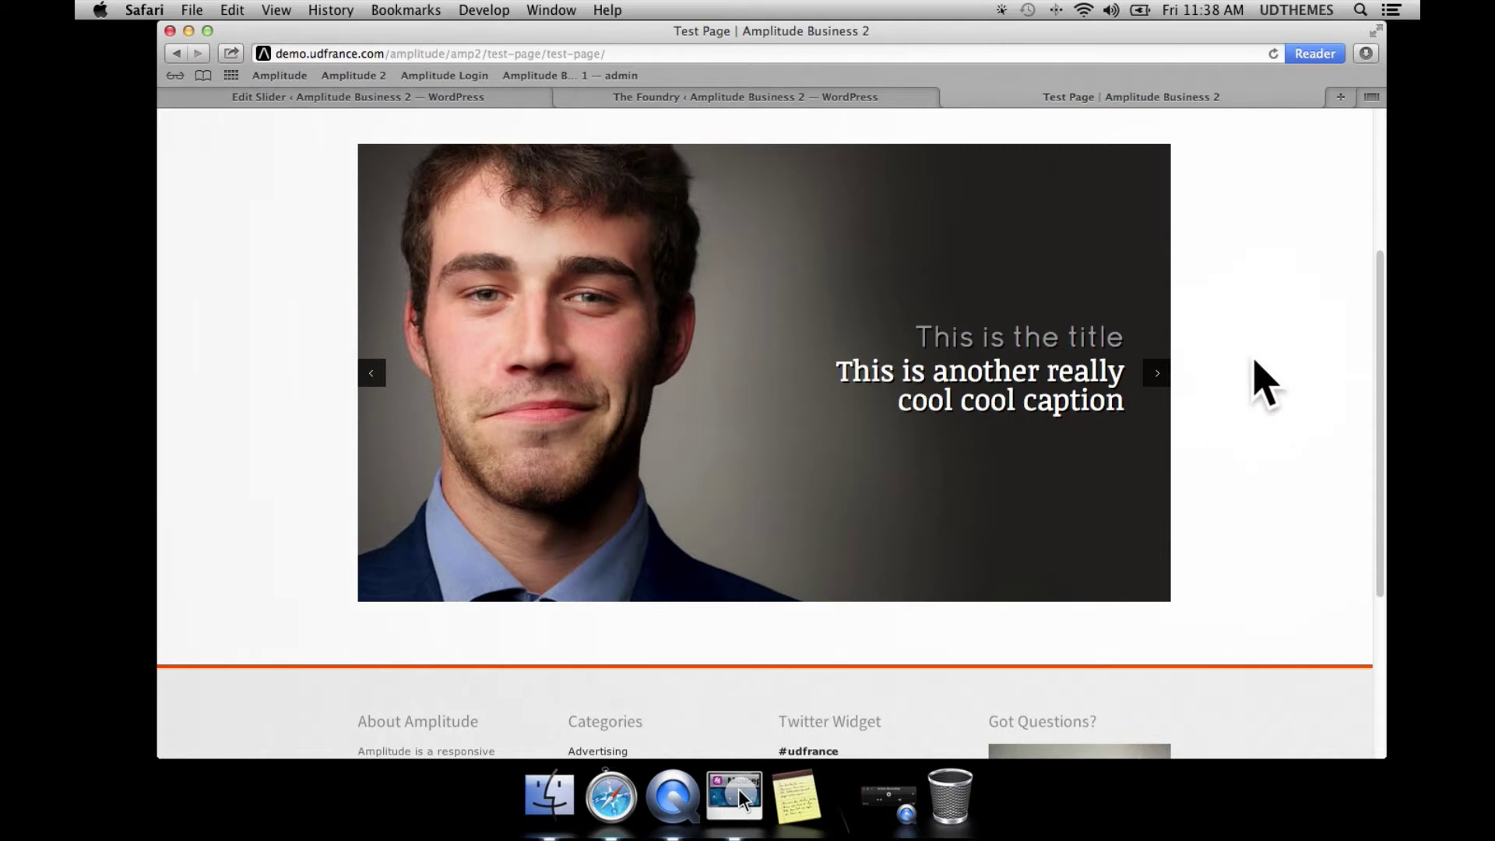
scroll(1262, 376, up, 2)
scroll(1265, 358, up, 1)
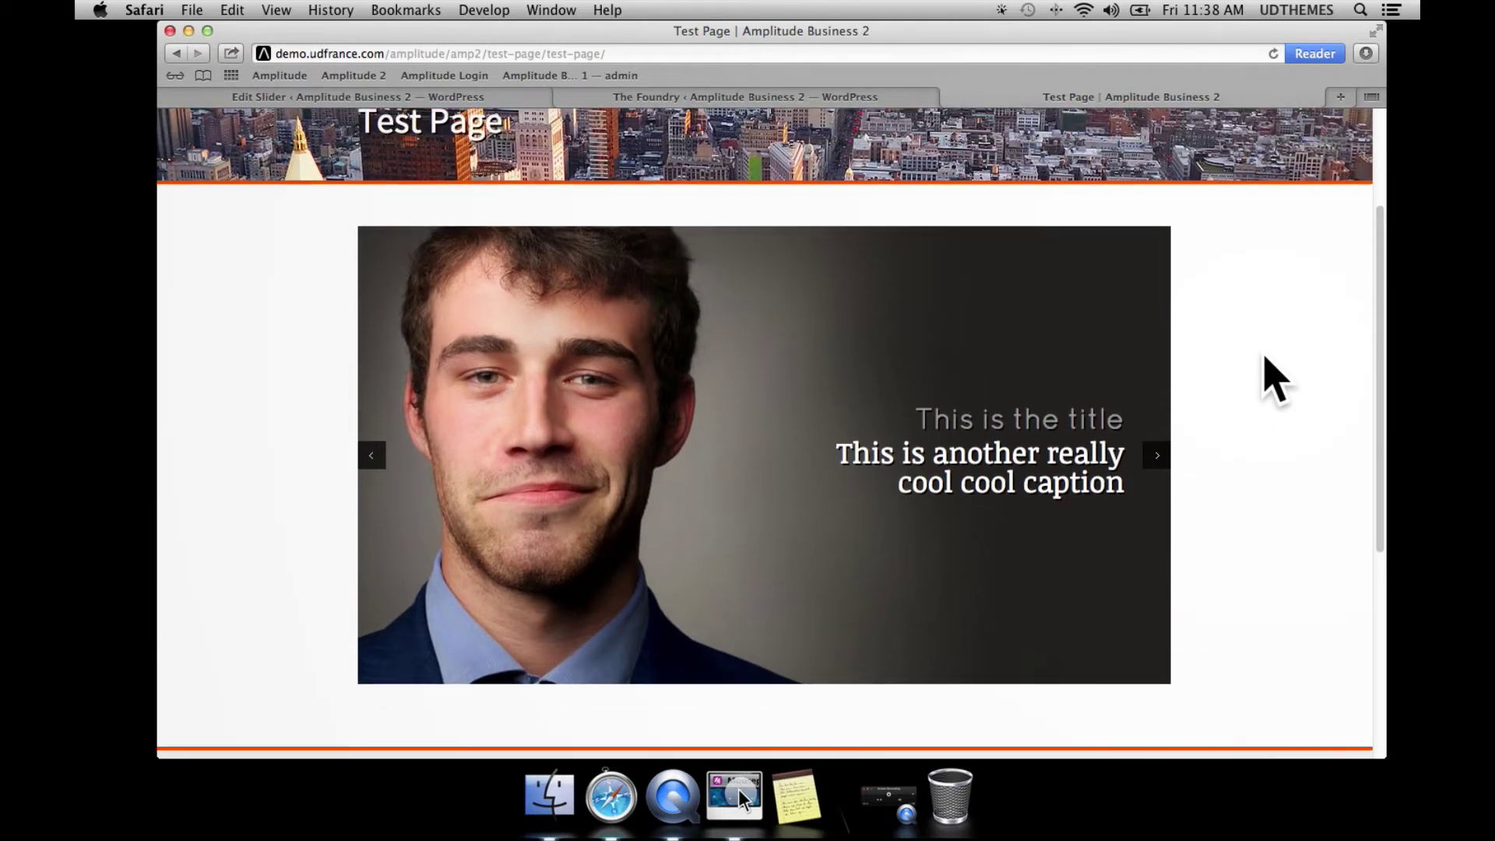
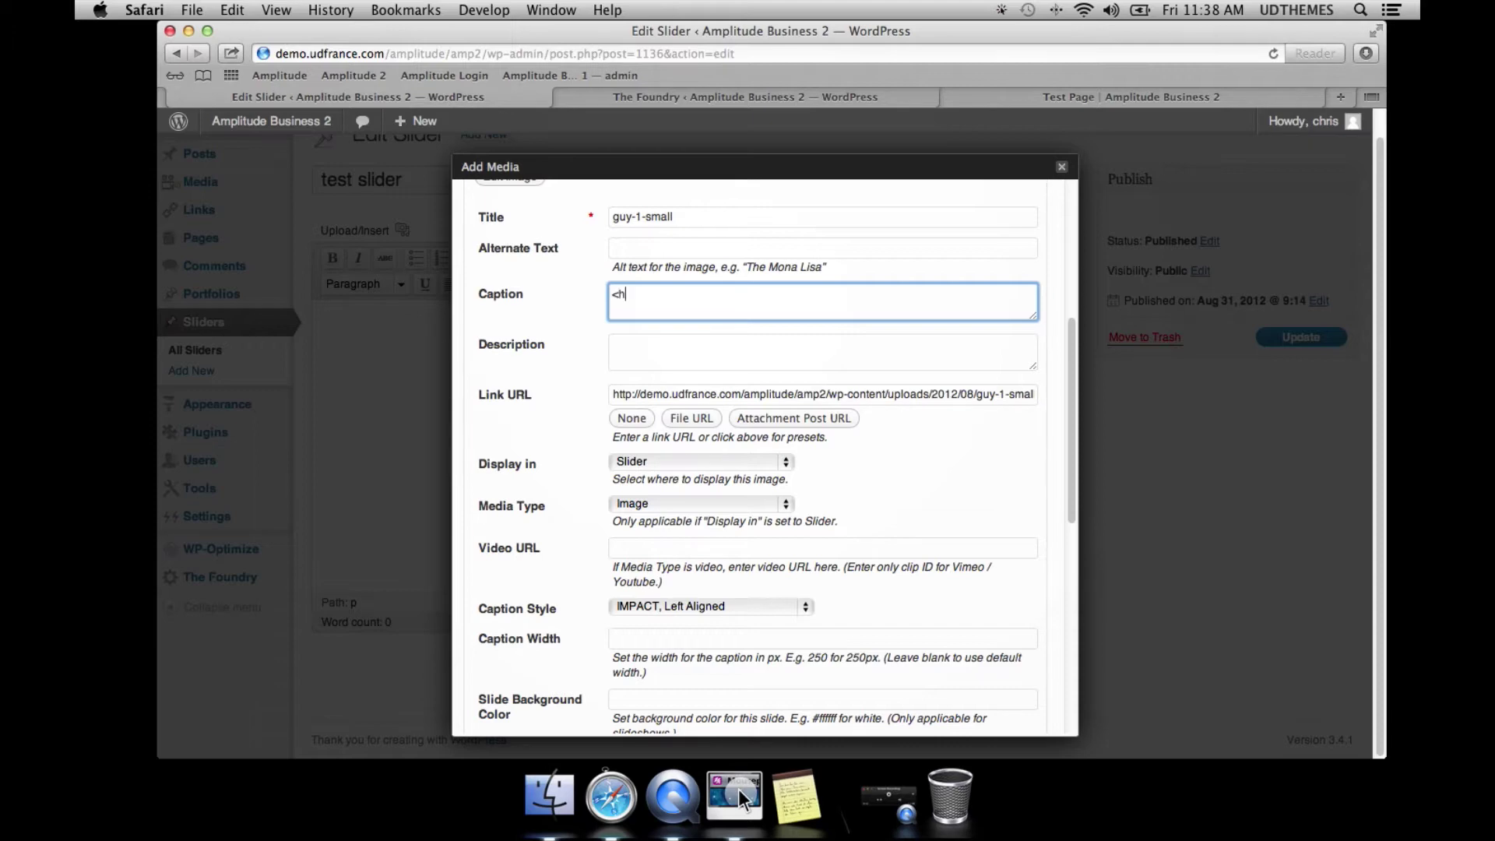
- Enter "<h2>Another Title</h2> and some more cool text here yup" as guy-1-small's caption
text(2>A)
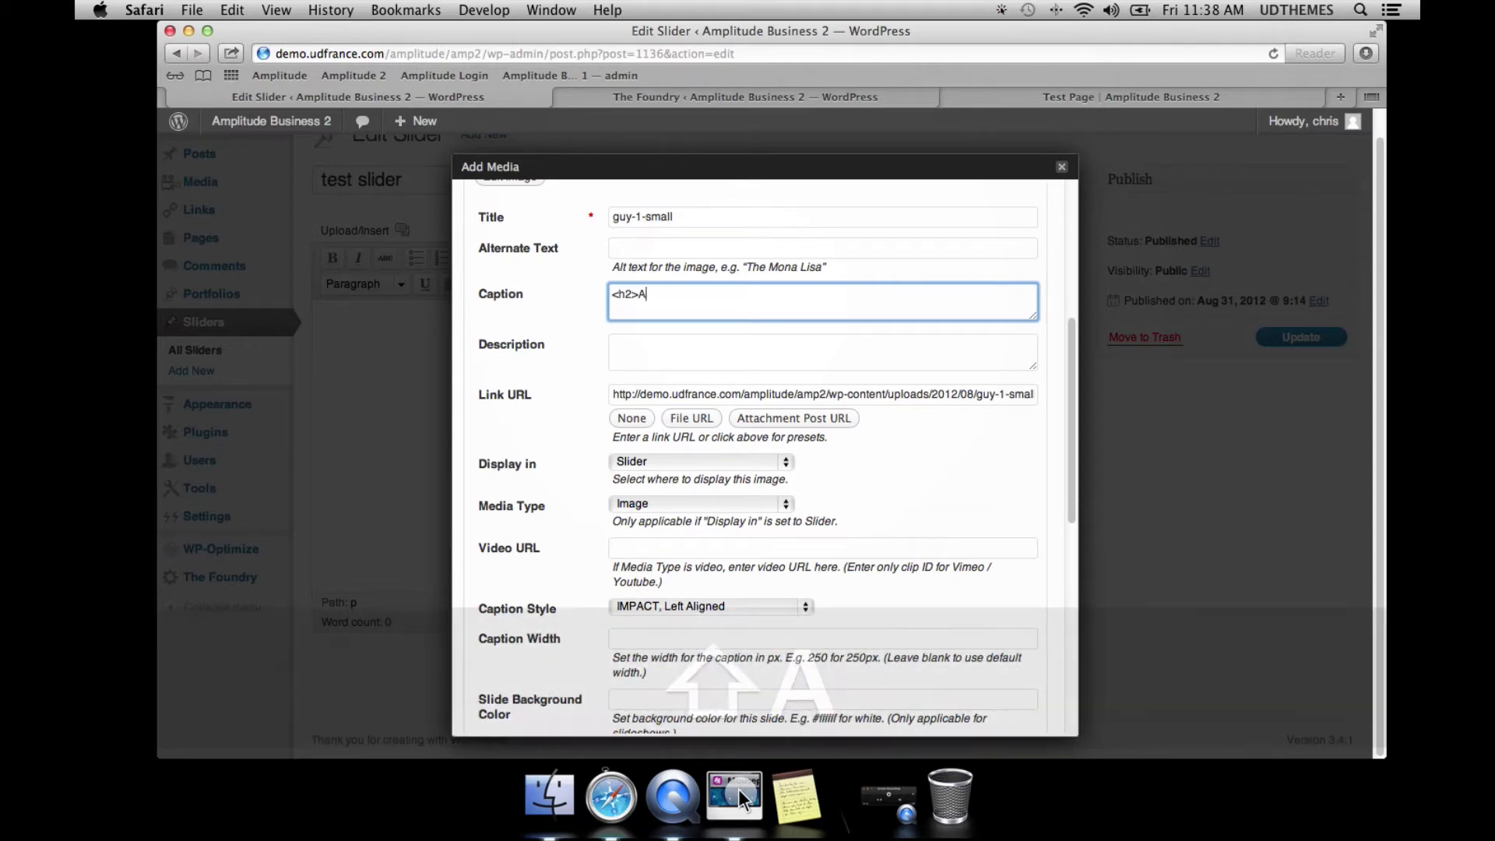
text(nother Title</h)
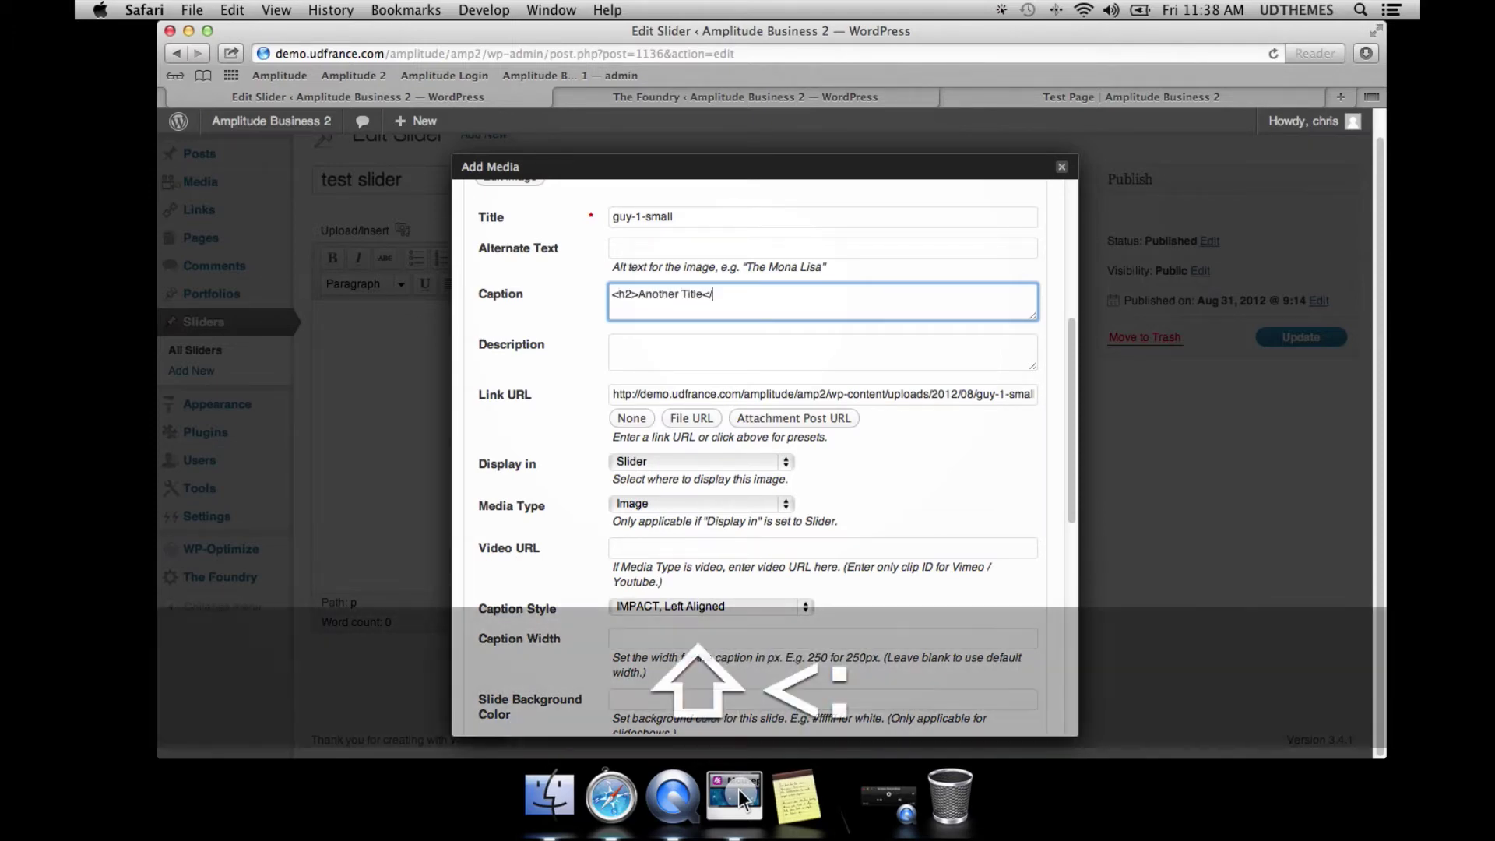
text(2> a)
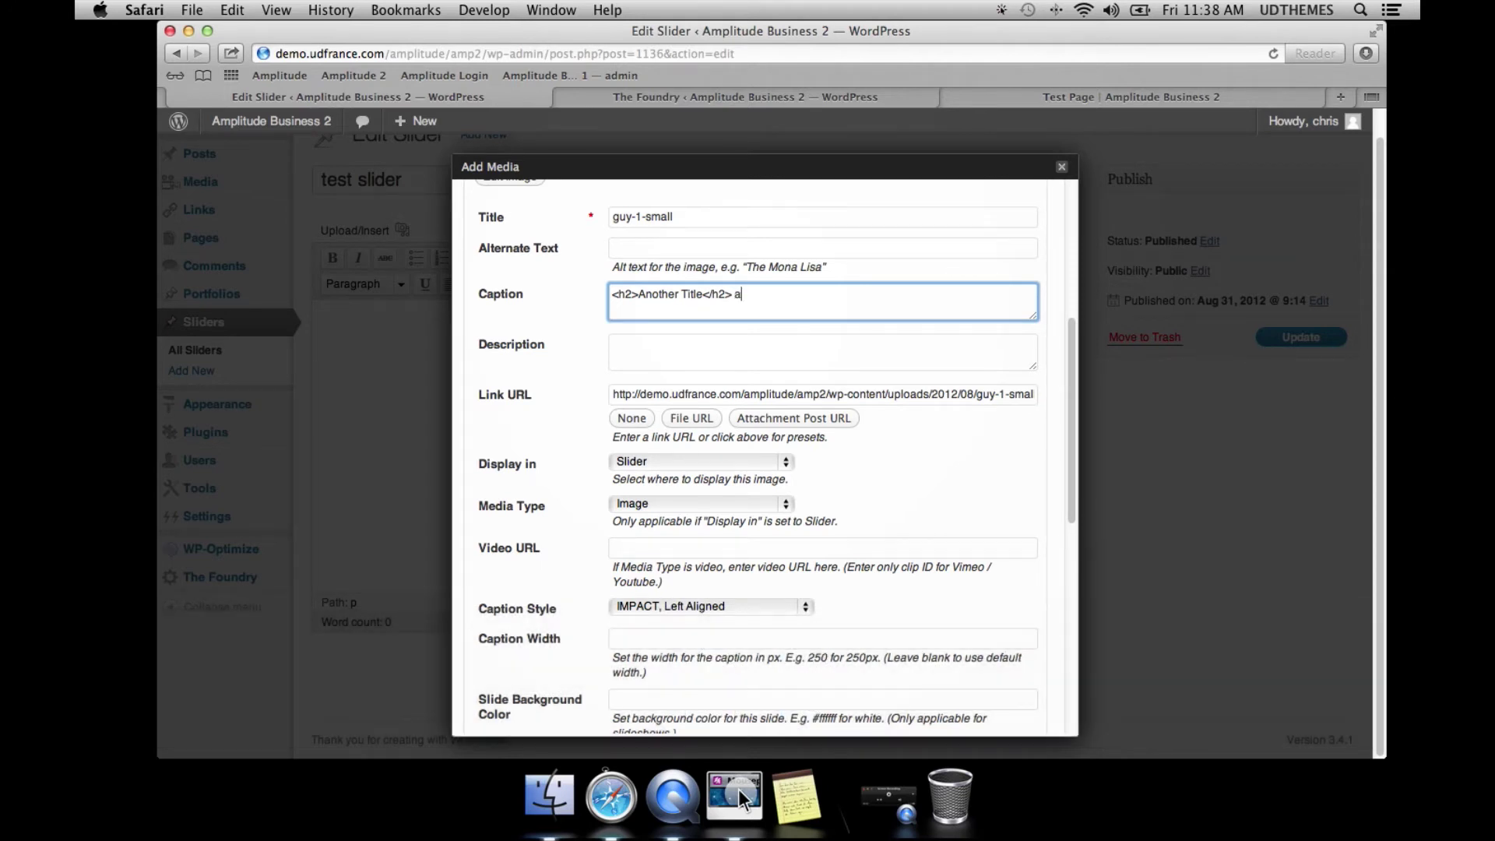
text(nd some more cool text he)
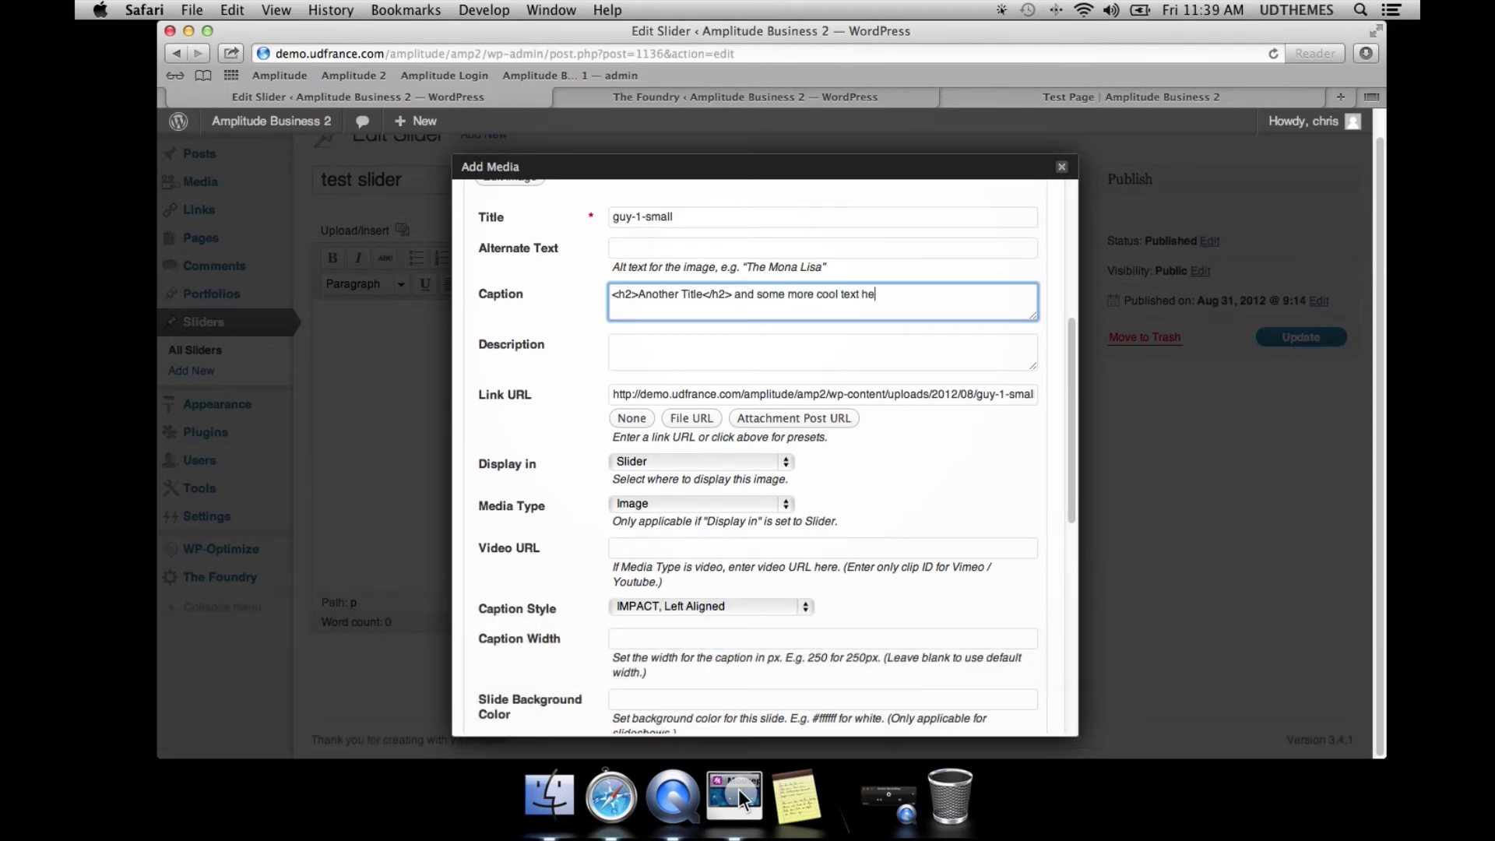
text(re yup)
click(920, 511)
- Set guy-1-small's caption style to BOX, Center Left Aligned and save all gallery changes
scroll(930, 524, down, 4)
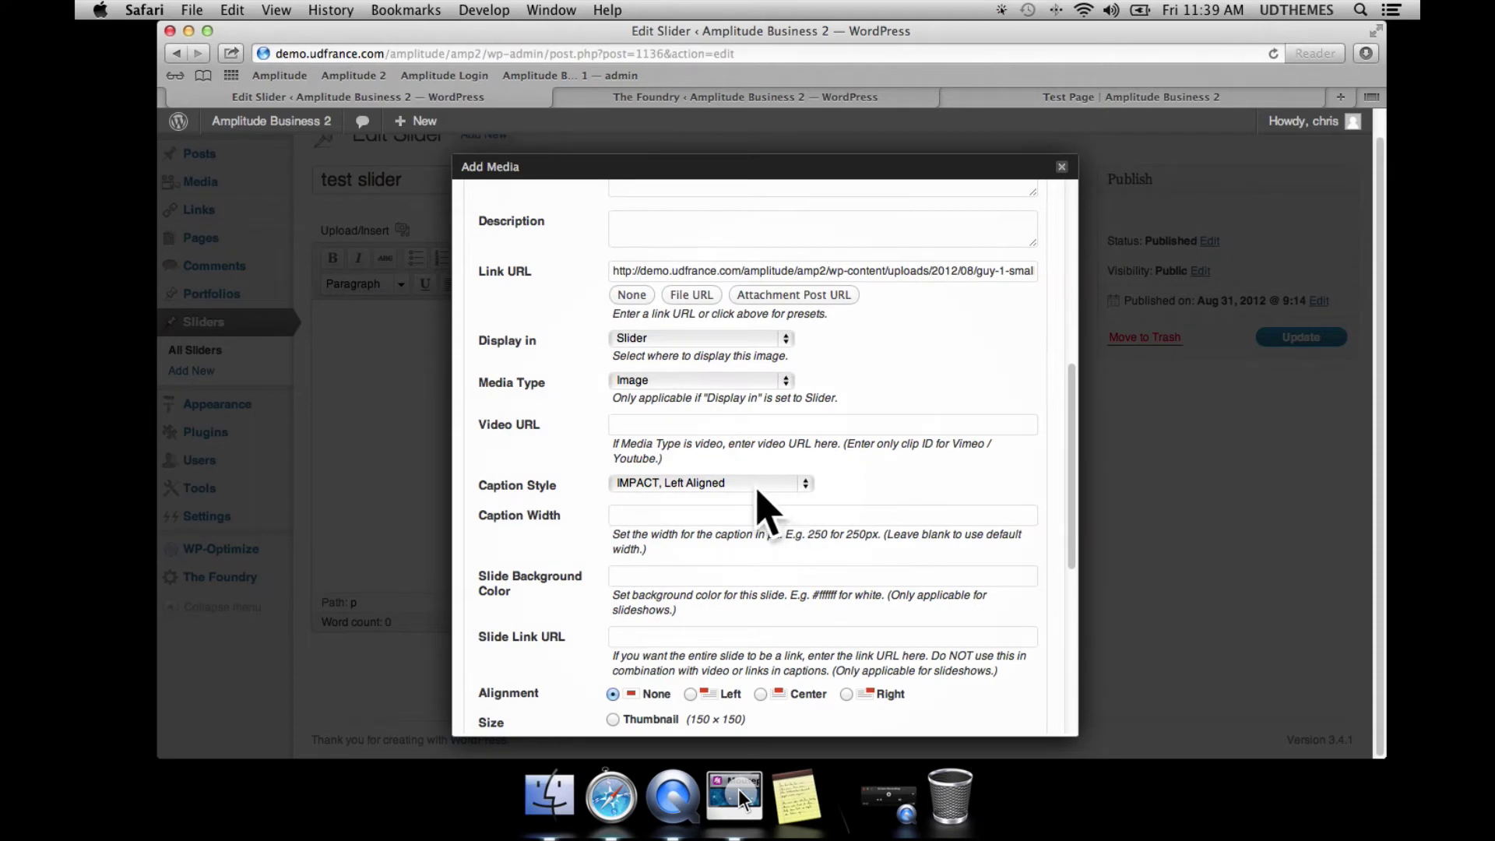
click(757, 484)
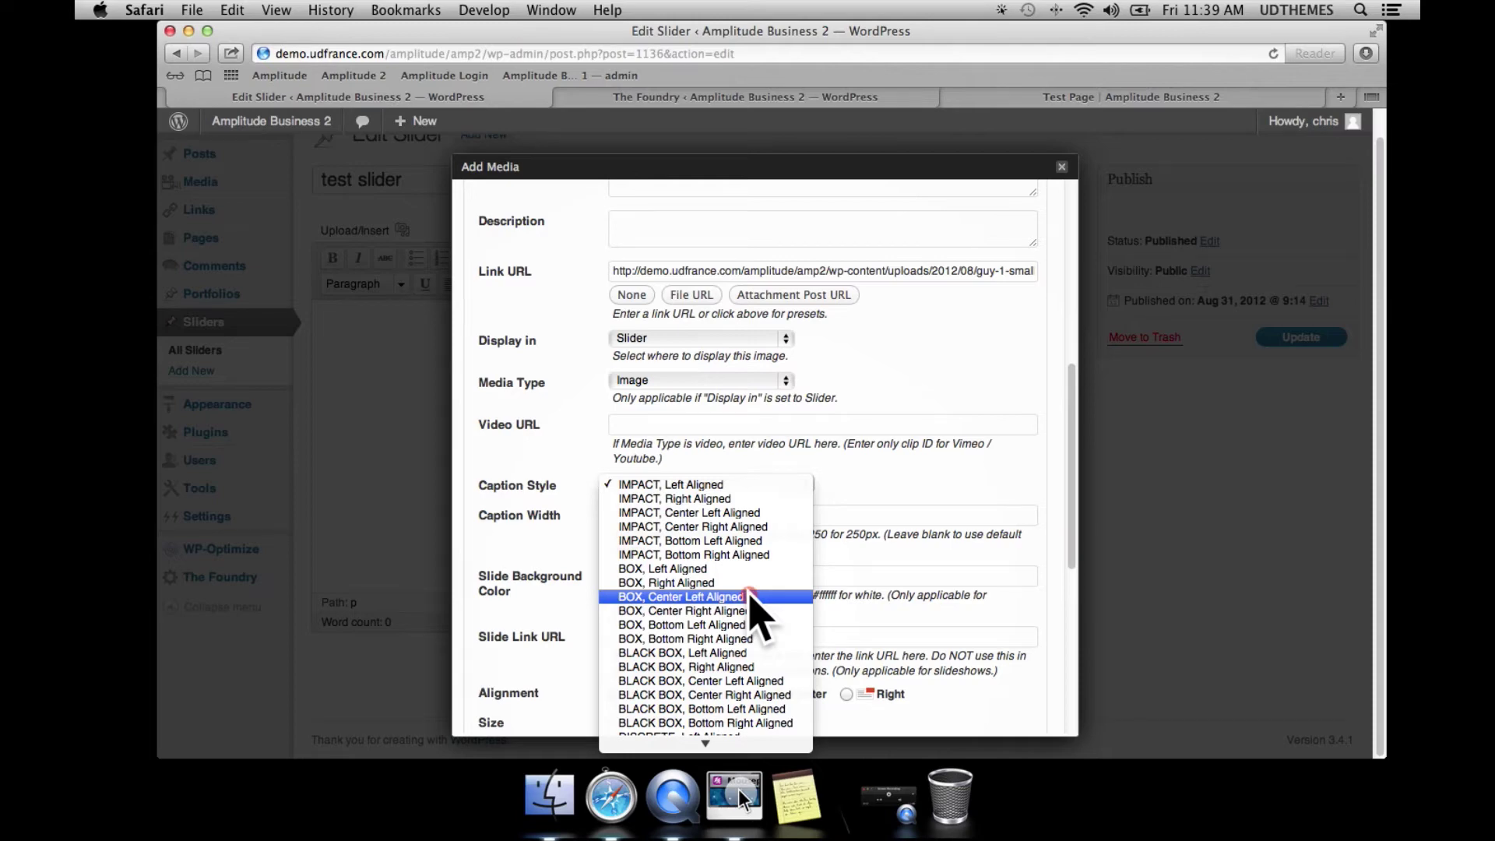
click(750, 596)
scroll(935, 343, down, 4)
scroll(934, 366, down, 4)
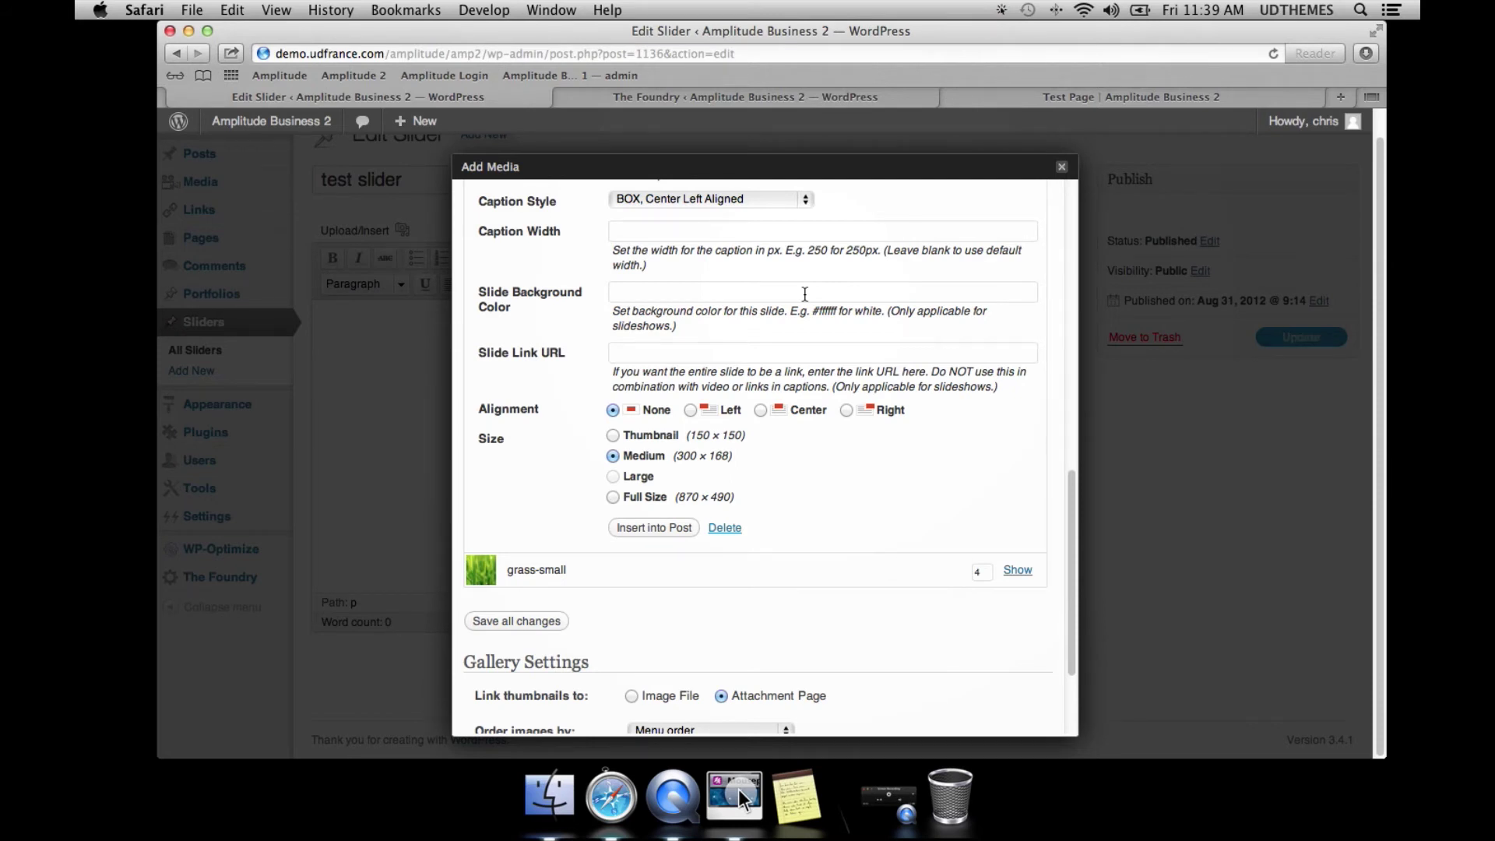
- Reload the test page and examine the boxed caption on the guy-1-small slide
click(1098, 96)
click(1272, 53)
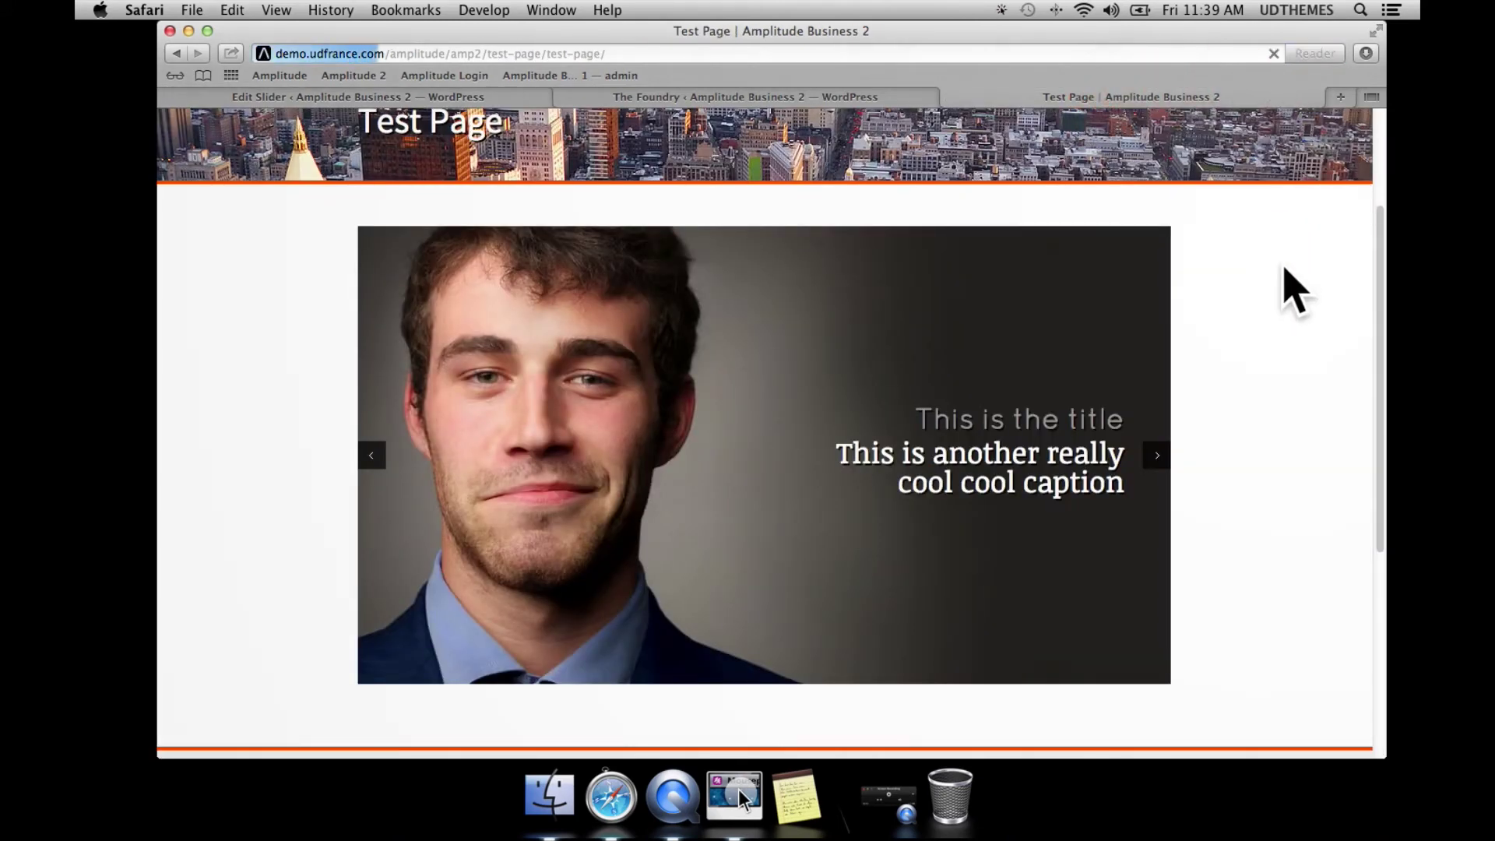
scroll(1276, 320, down, 4)
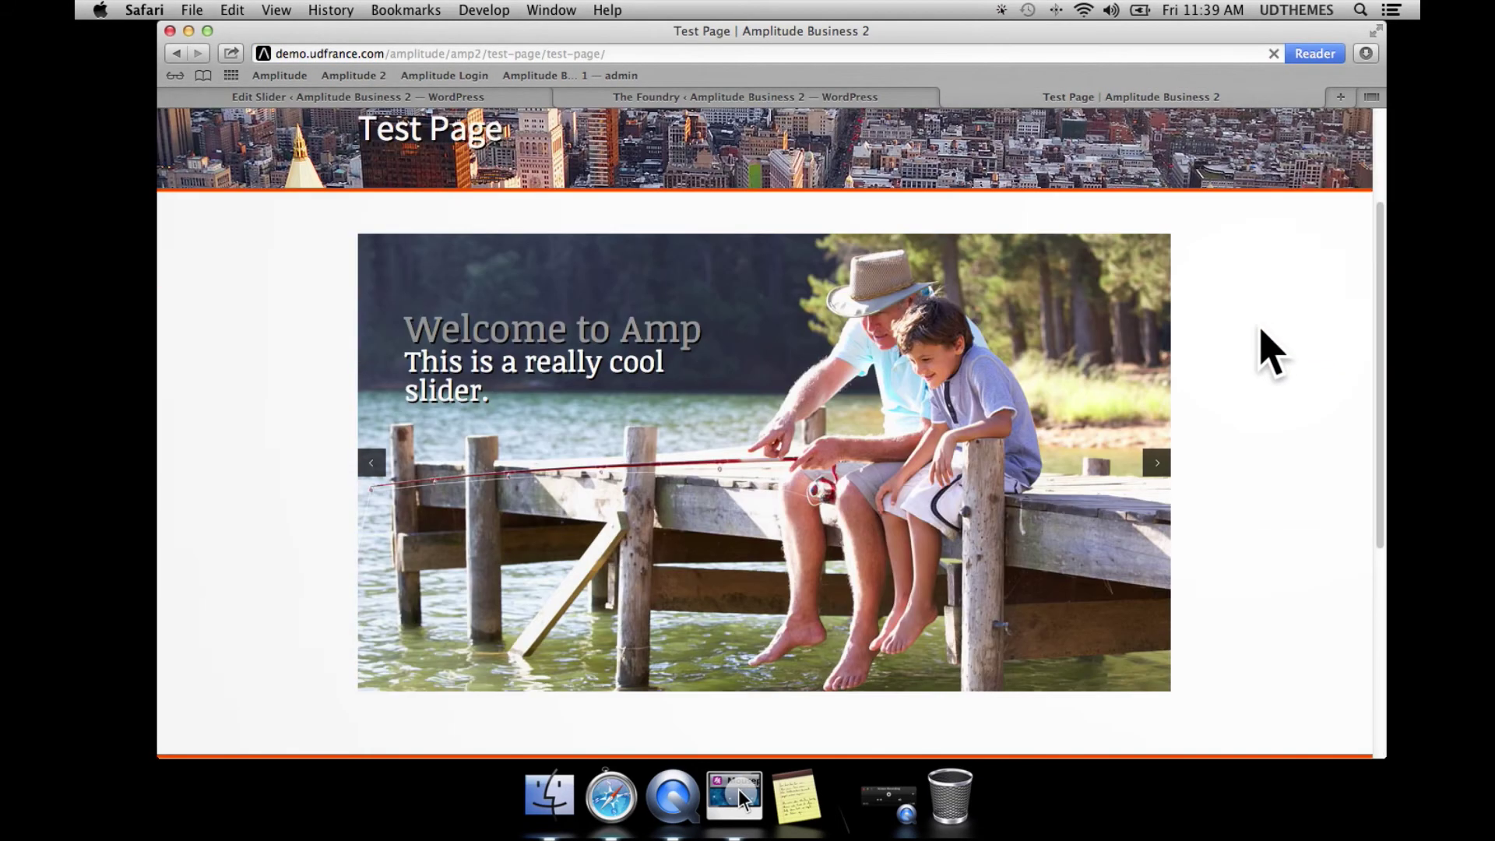
click(1156, 461)
click(1156, 462)
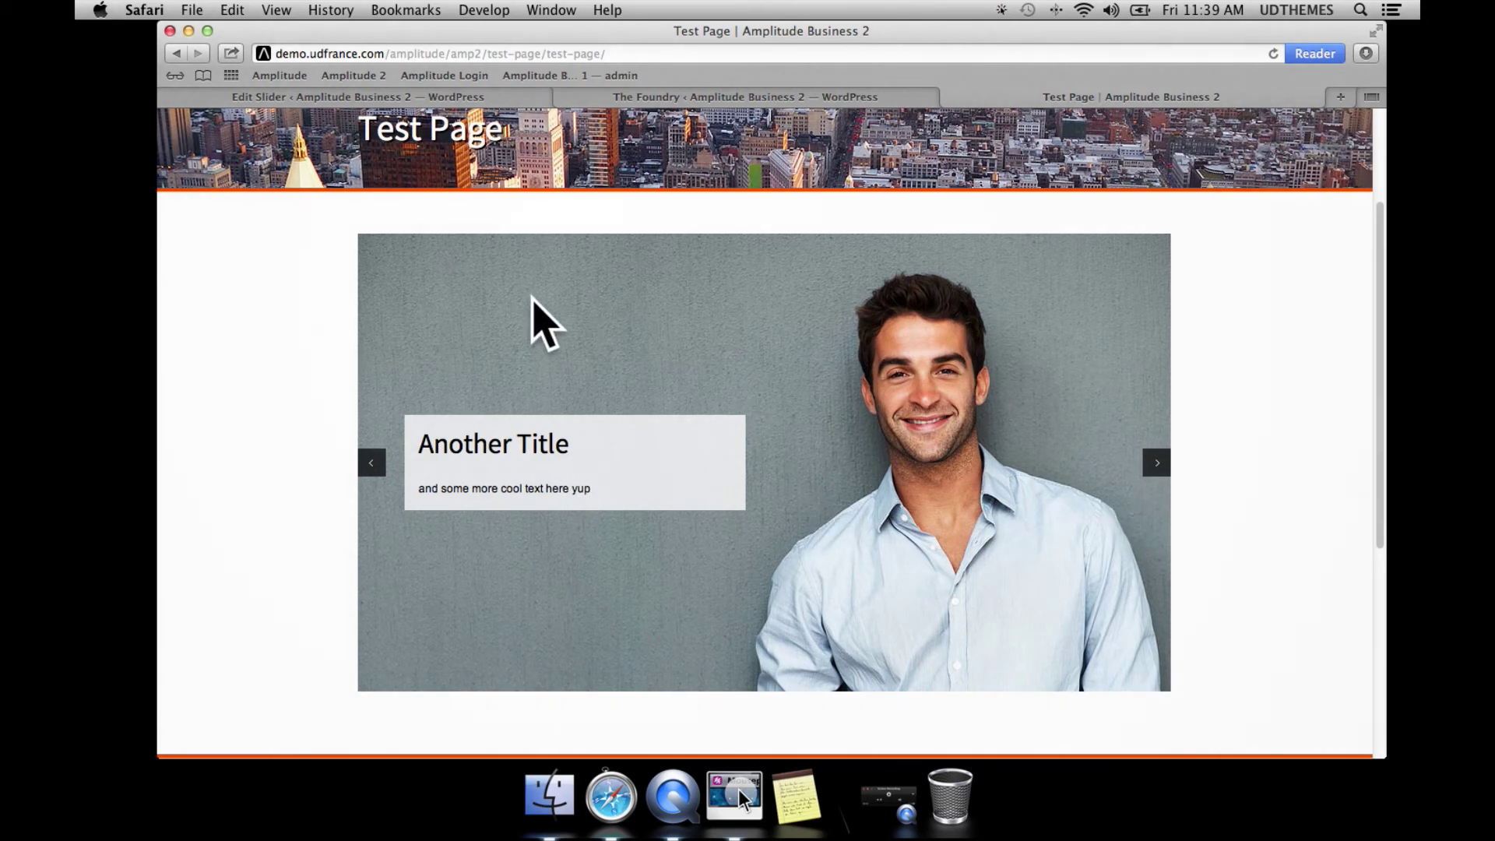
- Go back and forth through the test page slides to compare the Impact captions with the box caption
click(374, 470)
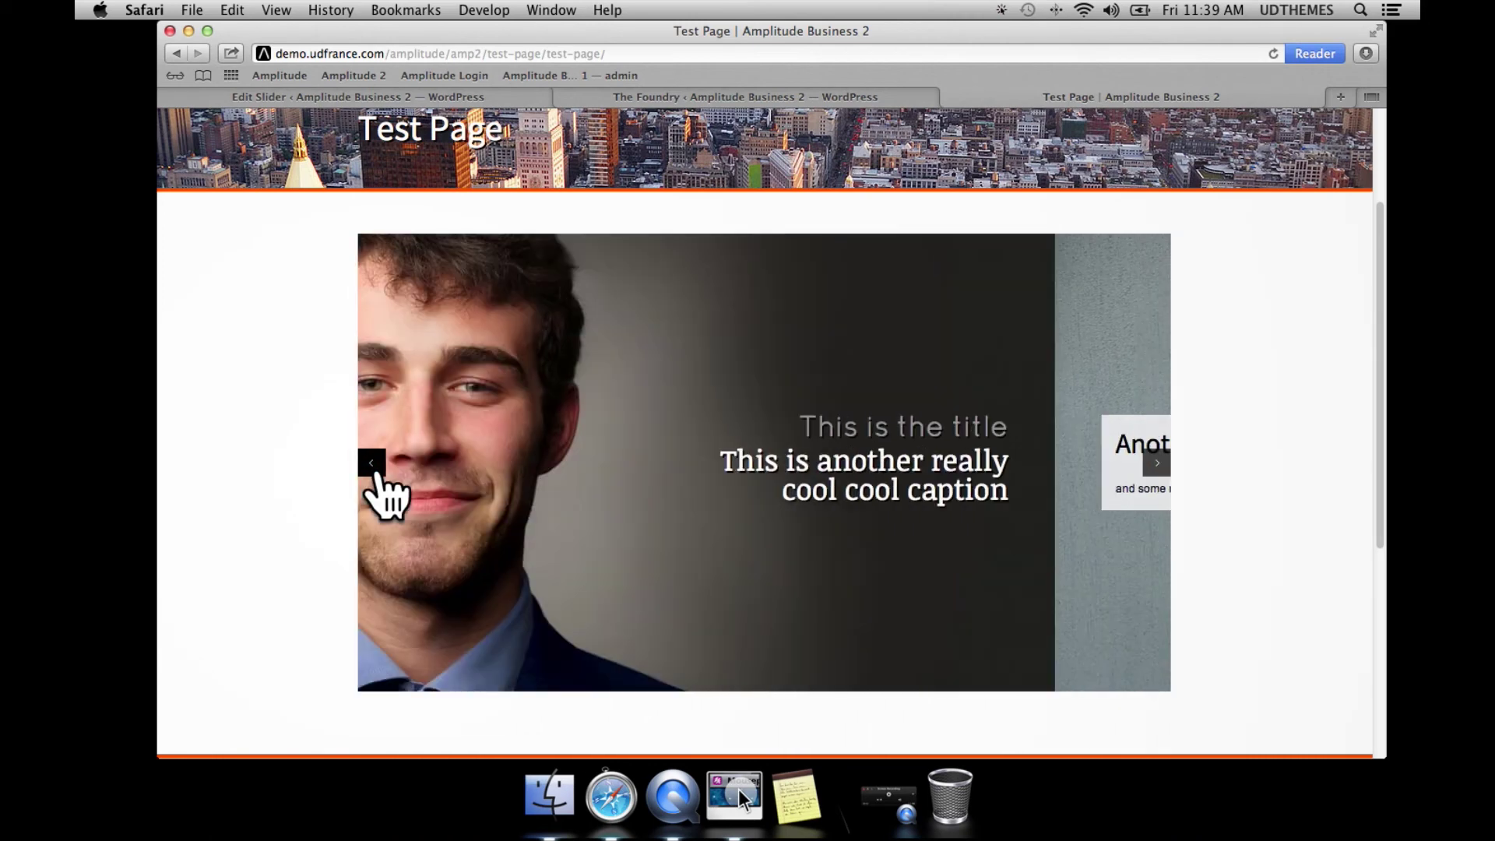
click(374, 470)
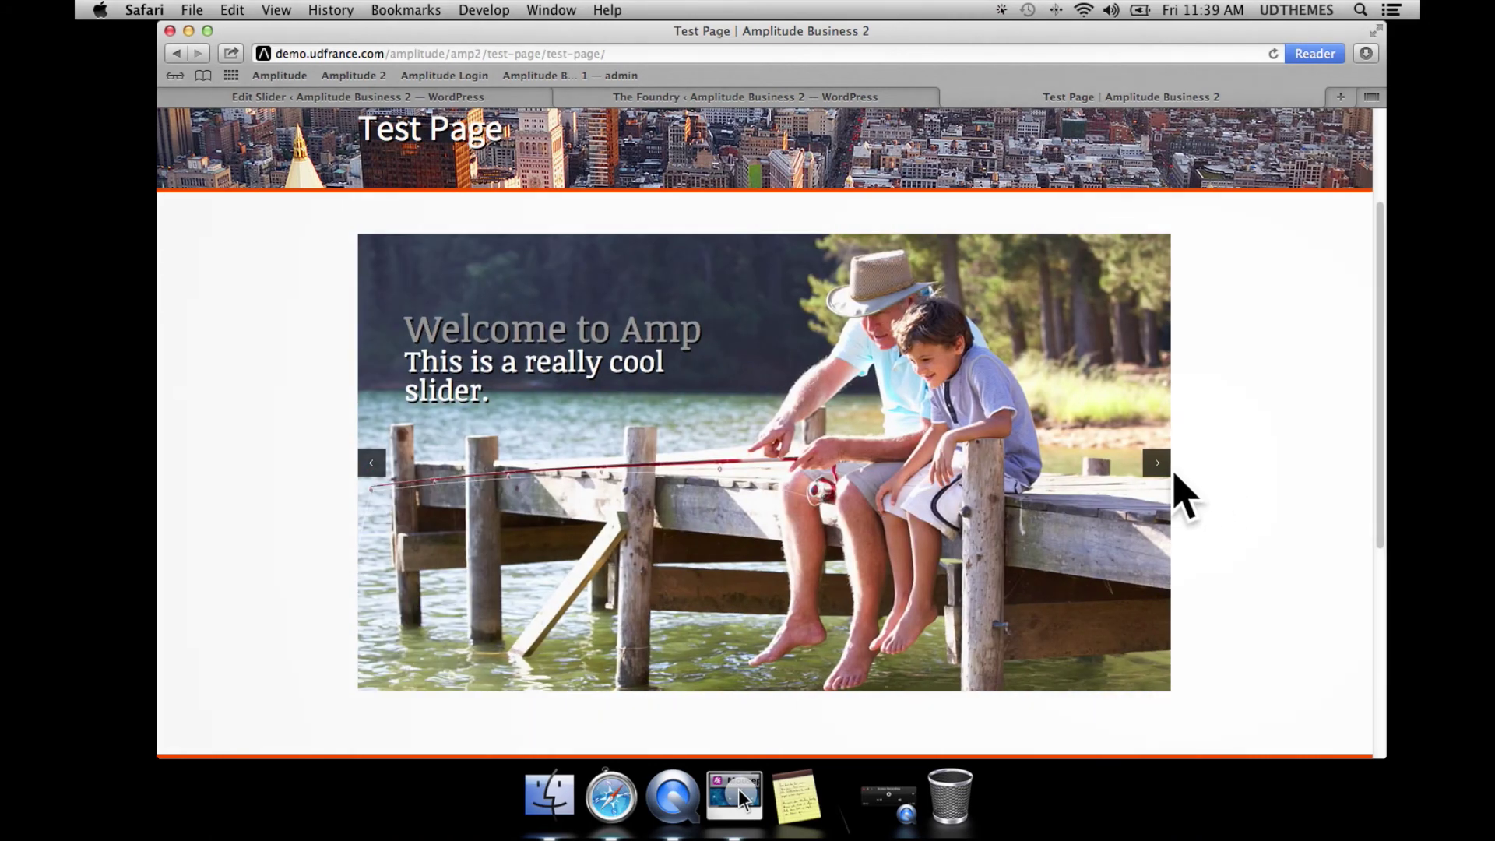
click(1158, 465)
click(1157, 466)
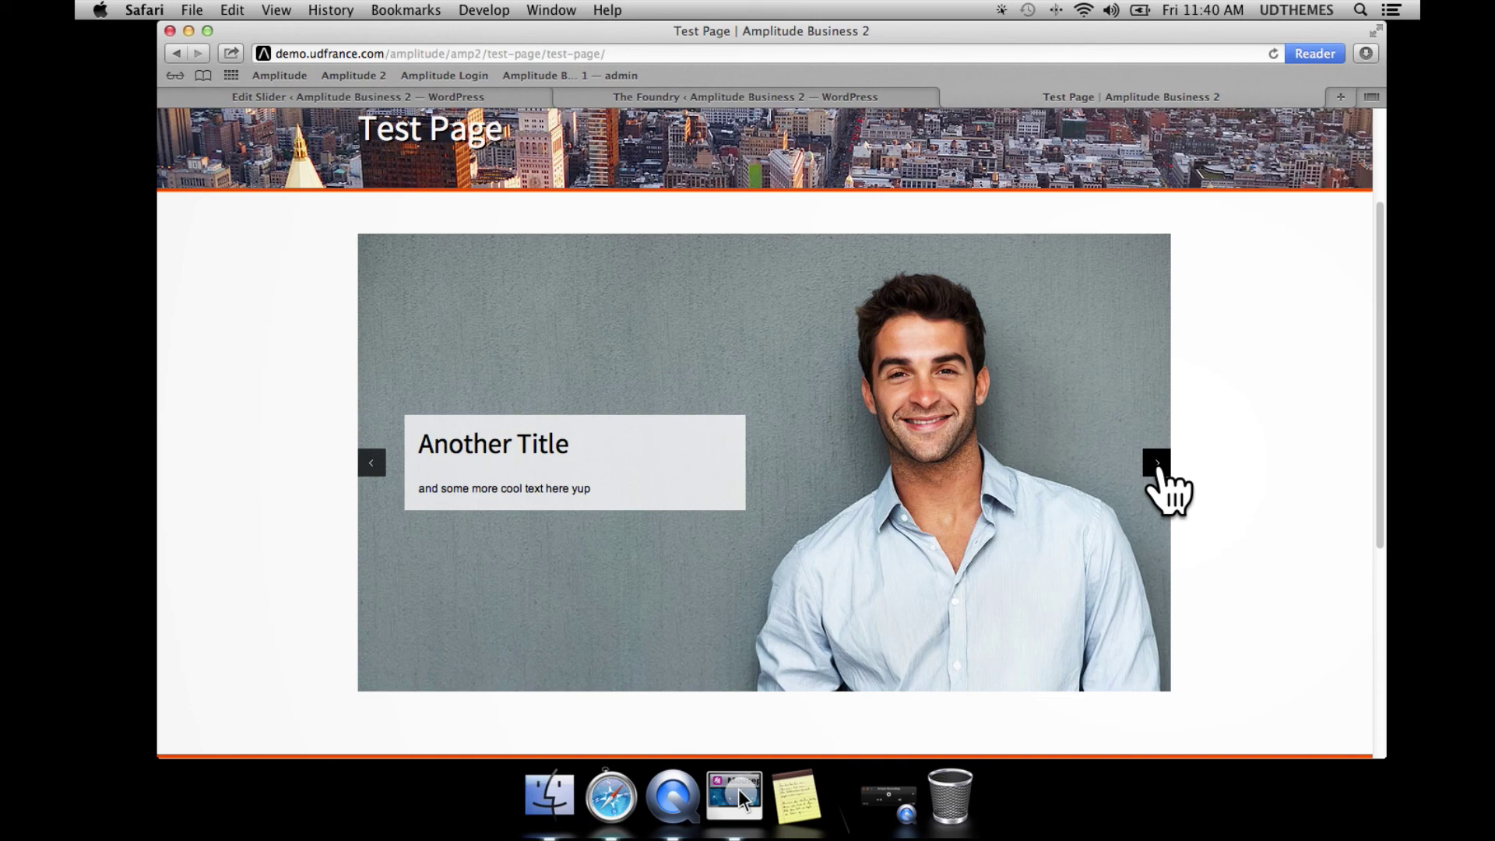
click(1157, 466)
click(1157, 466)
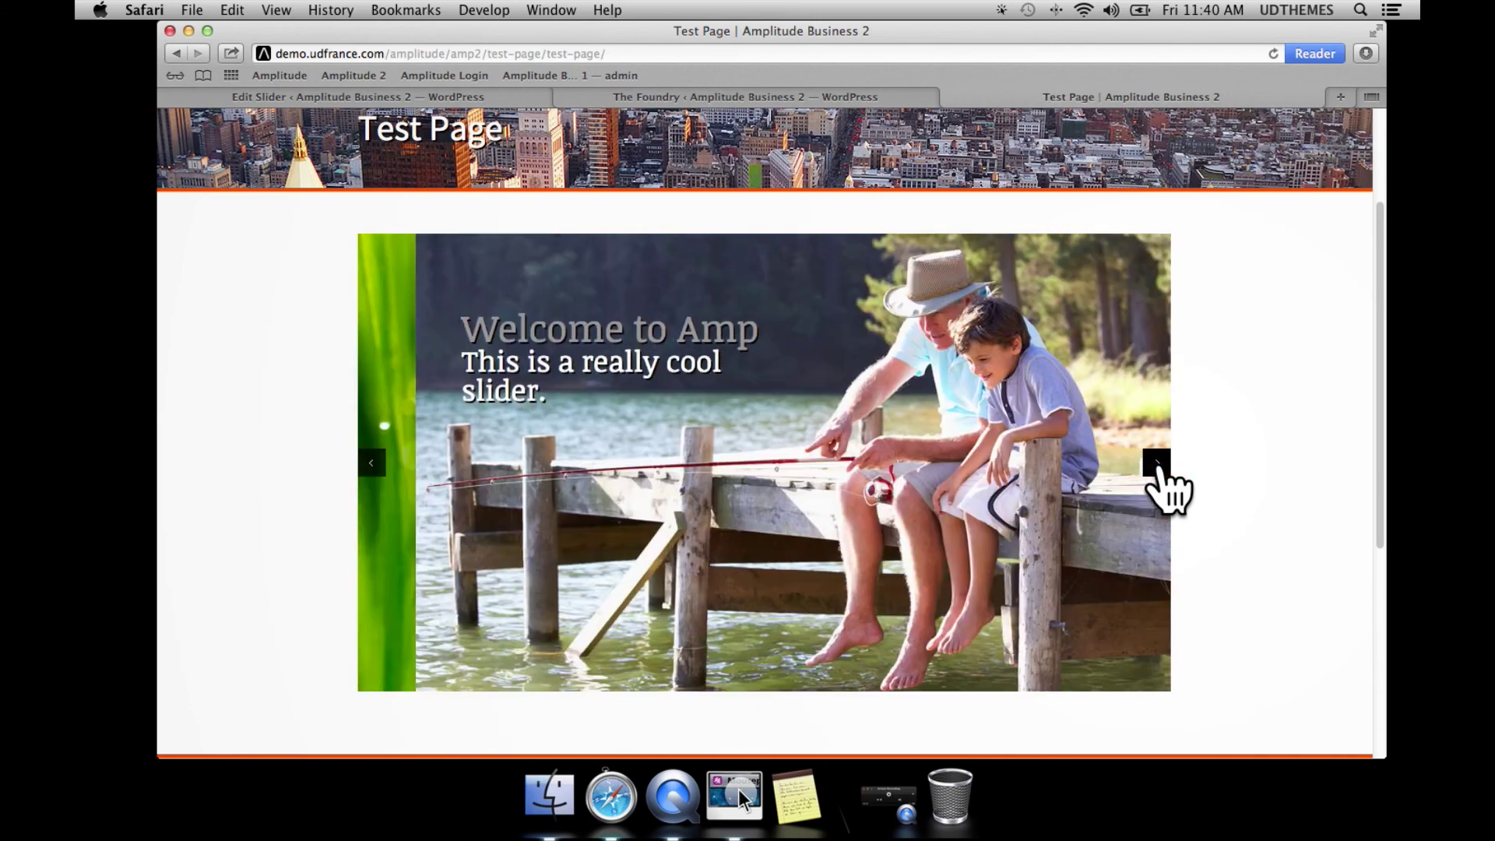